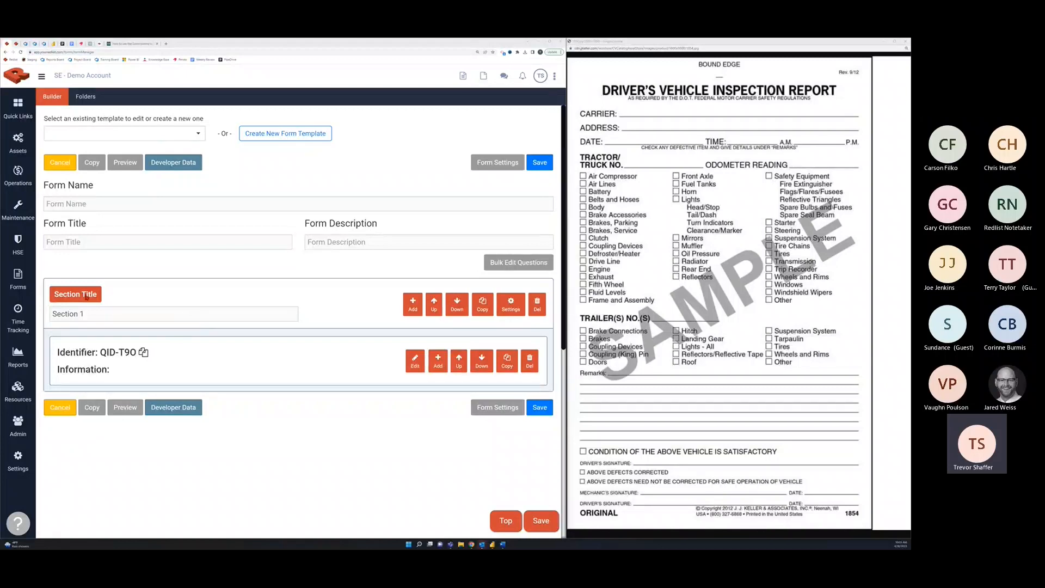
# Open the 250 Hr Excavator Inspection from the list of forms available for submission
pyautogui.click(18, 277)
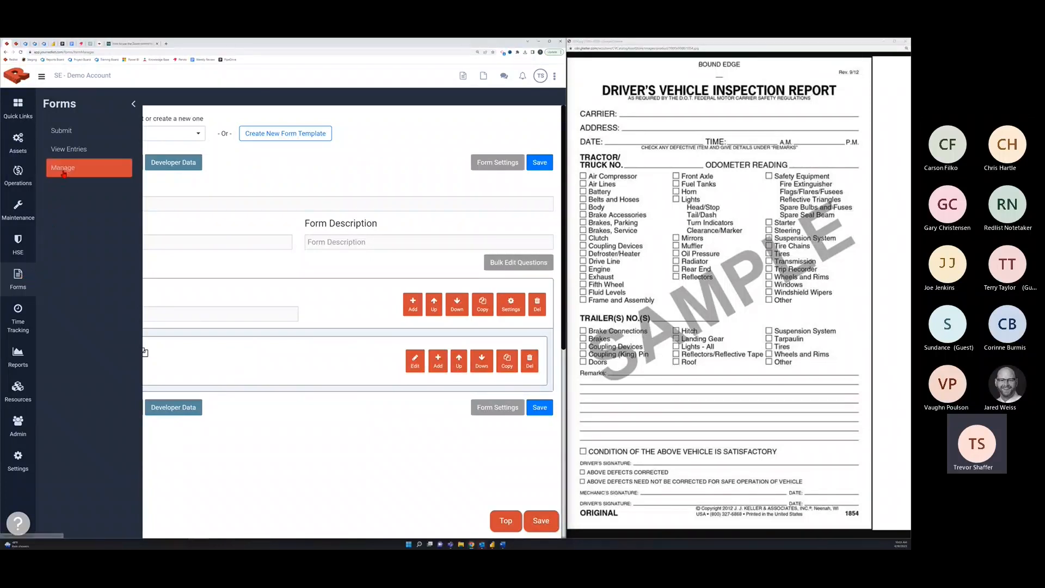
pyautogui.click(63, 169)
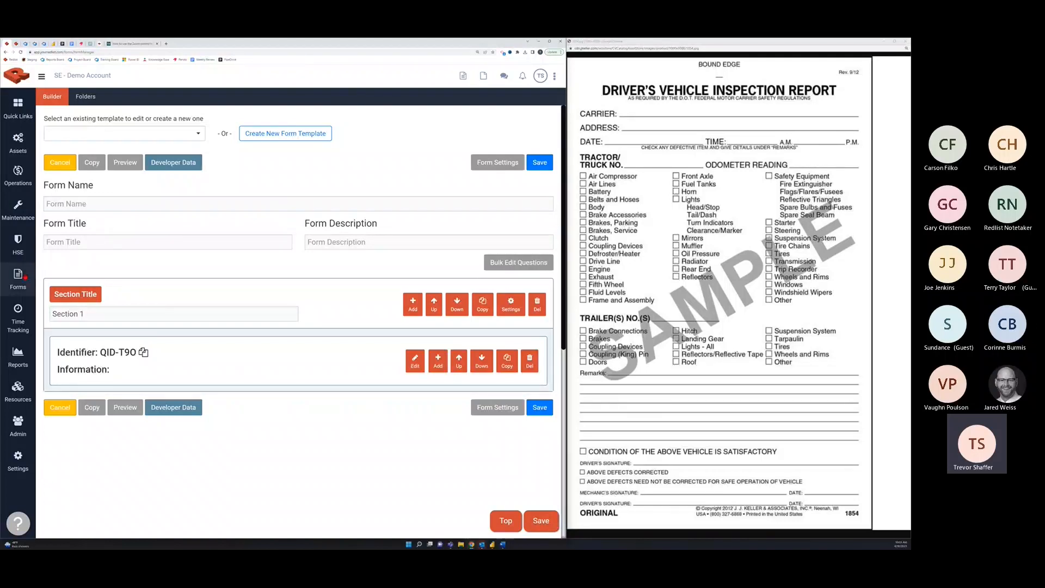
pyautogui.click(25, 277)
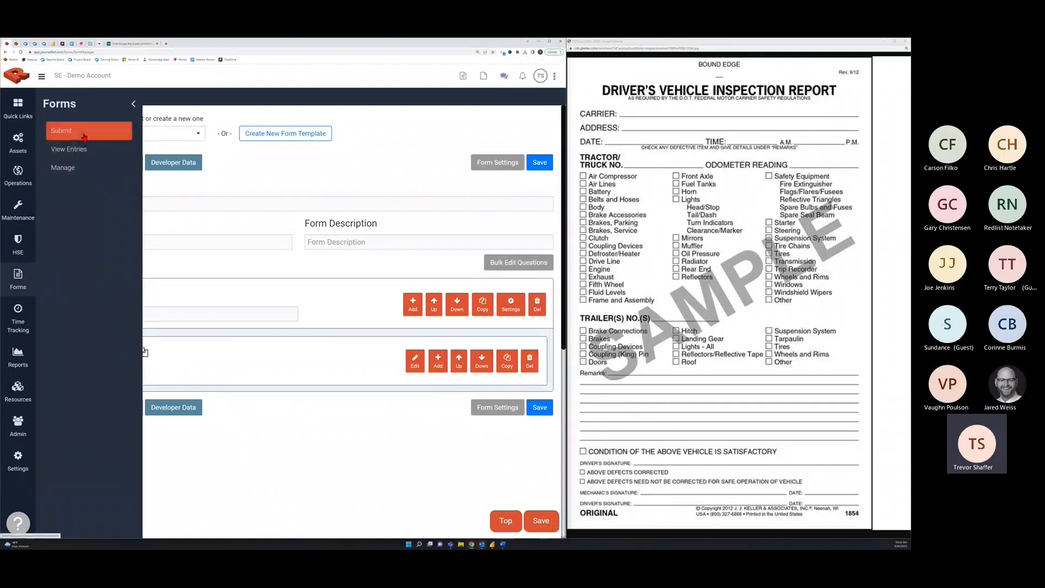
pyautogui.click(84, 134)
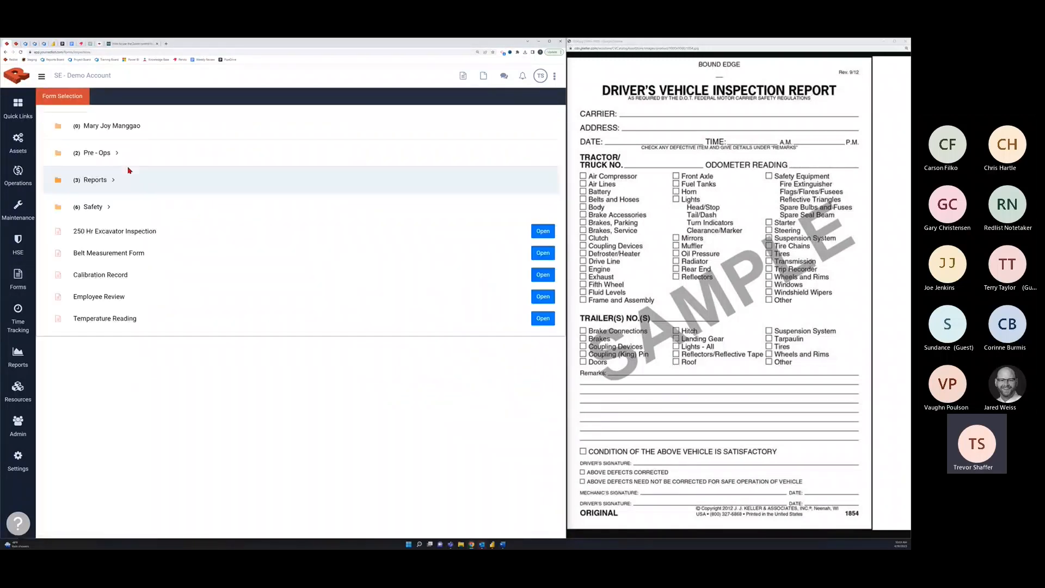
pyautogui.click(174, 238)
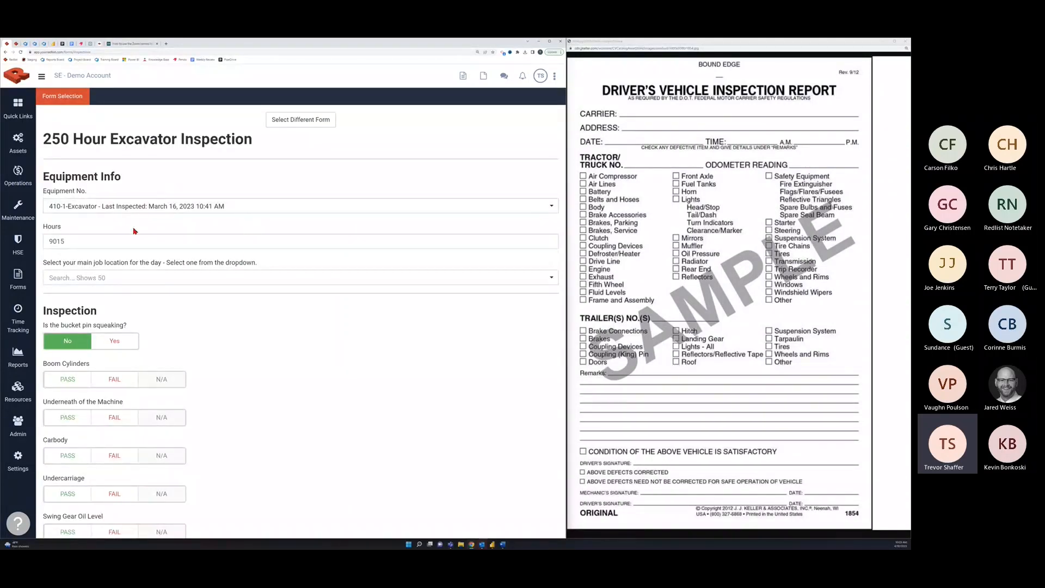
# Check the Equipment No. choices in the inspection form and set Hours to 10050
pyautogui.click(165, 207)
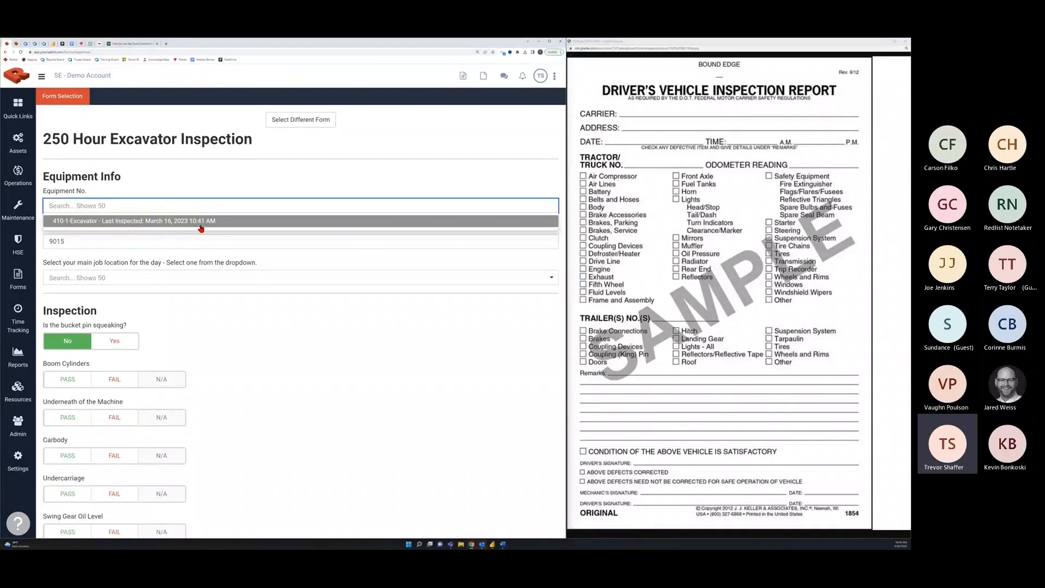
pyautogui.click(194, 287)
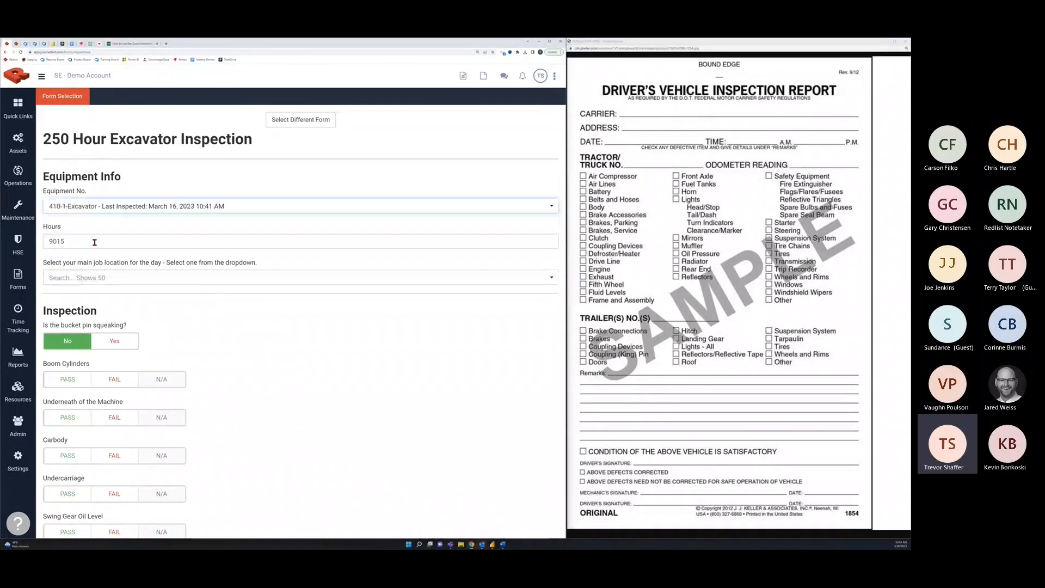
pyautogui.moveTo(68, 242); pyautogui.dragTo(45, 242)
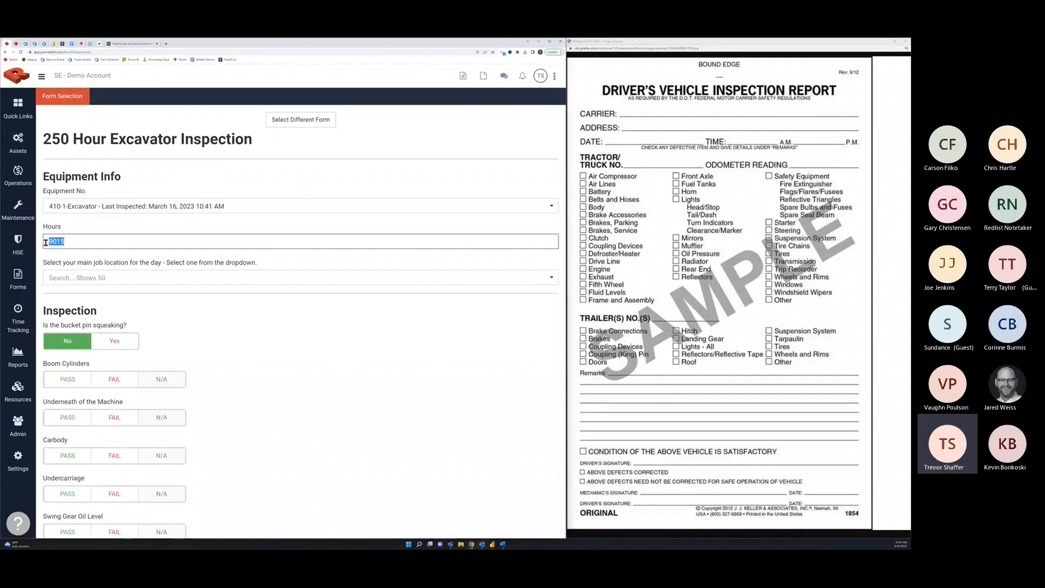
pyautogui.write('10050')
# Mark the Boom Cylinders inspection item as FAIL
pyautogui.scroll(-2, 245, 327)
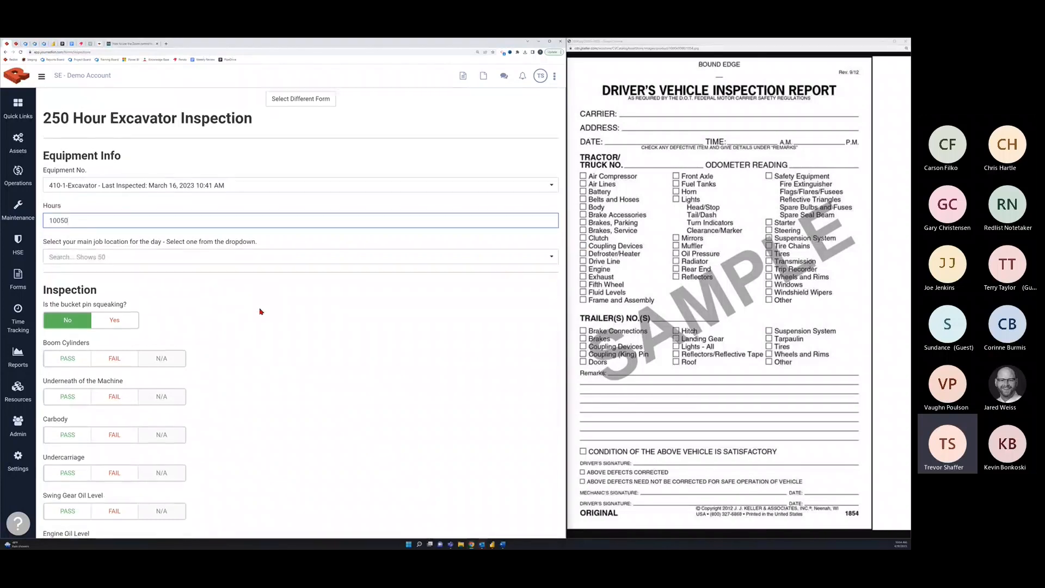
pyautogui.scroll(-1, 215, 342)
pyautogui.click(81, 267)
pyautogui.click(115, 264)
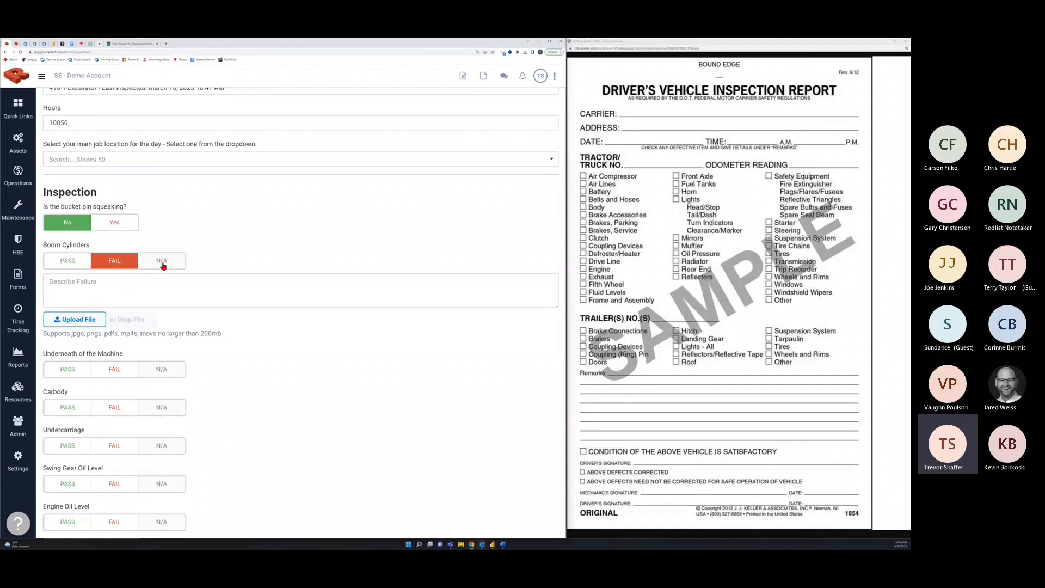
pyautogui.scroll(-1, 164, 261)
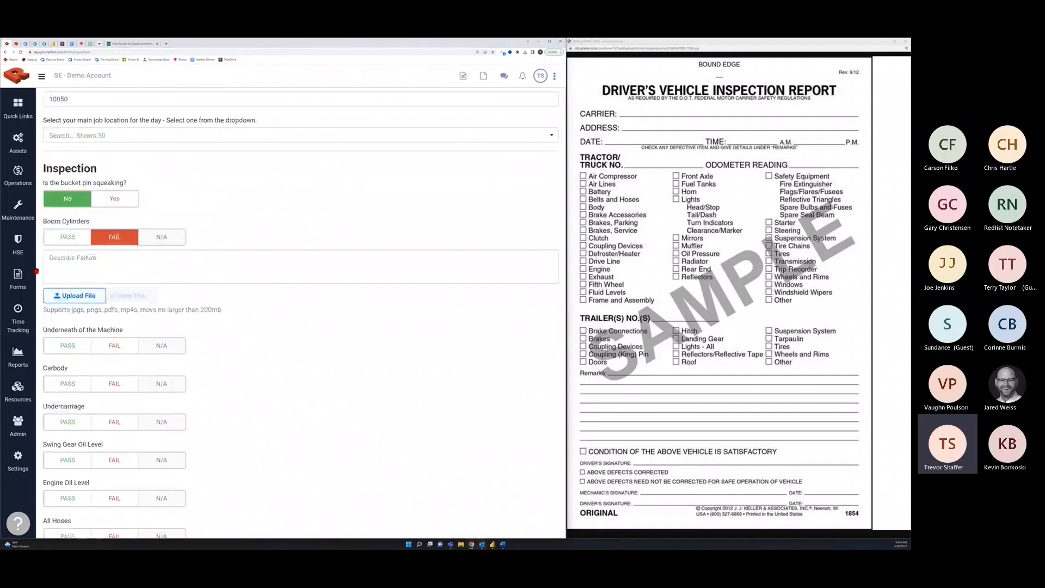
# Return to the list of submittable forms and expand the Safety and Reports folders to view their forms
pyautogui.click(33, 279)
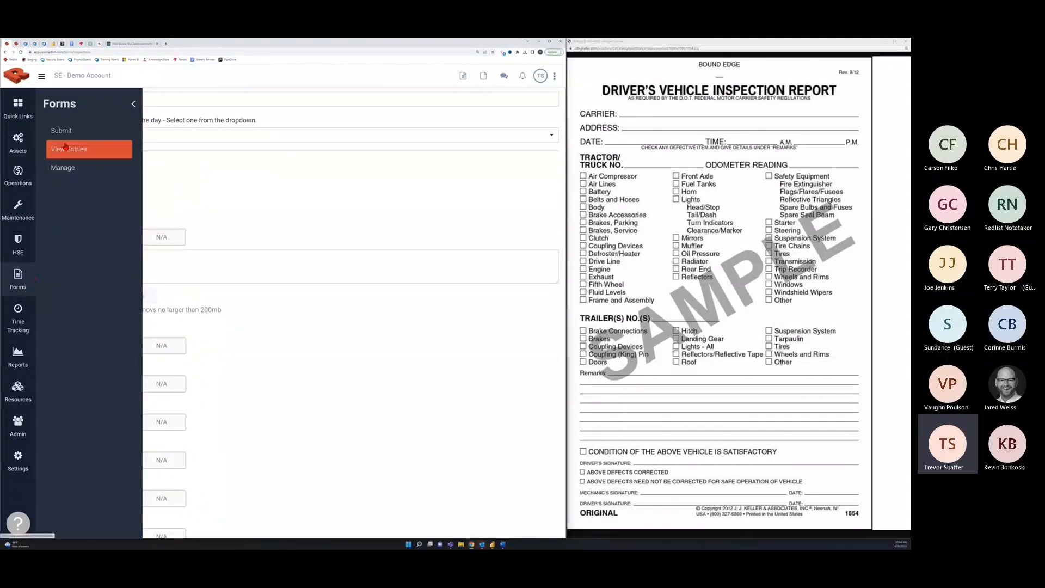
pyautogui.click(64, 133)
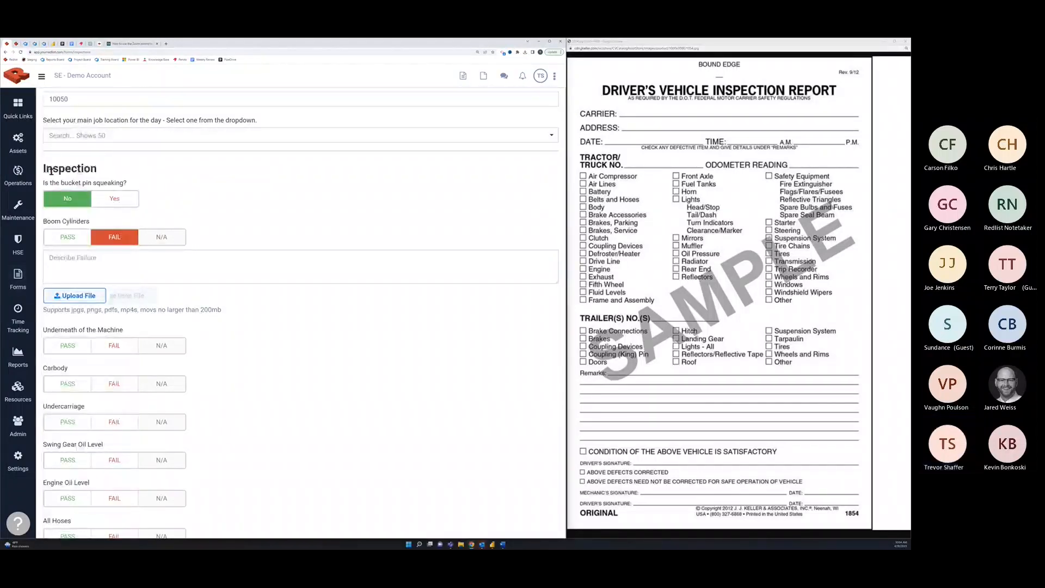
pyautogui.click(271, 120)
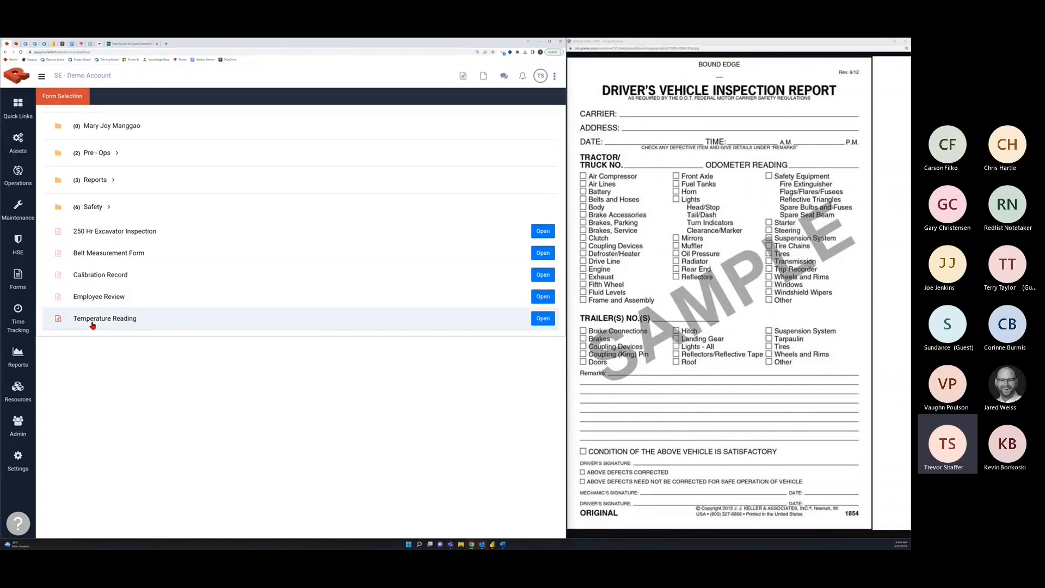
pyautogui.click(109, 208)
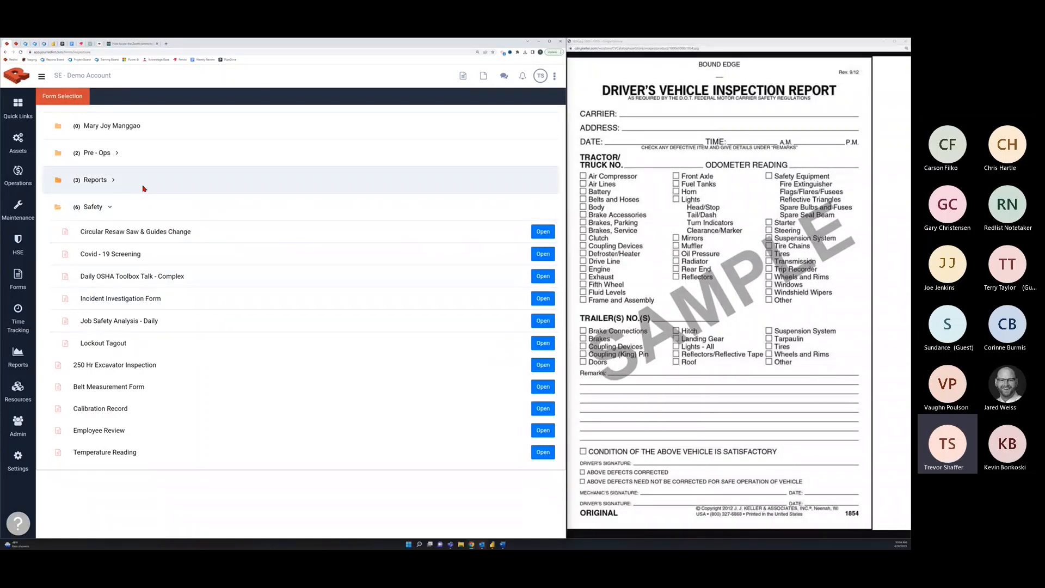
pyautogui.click(115, 184)
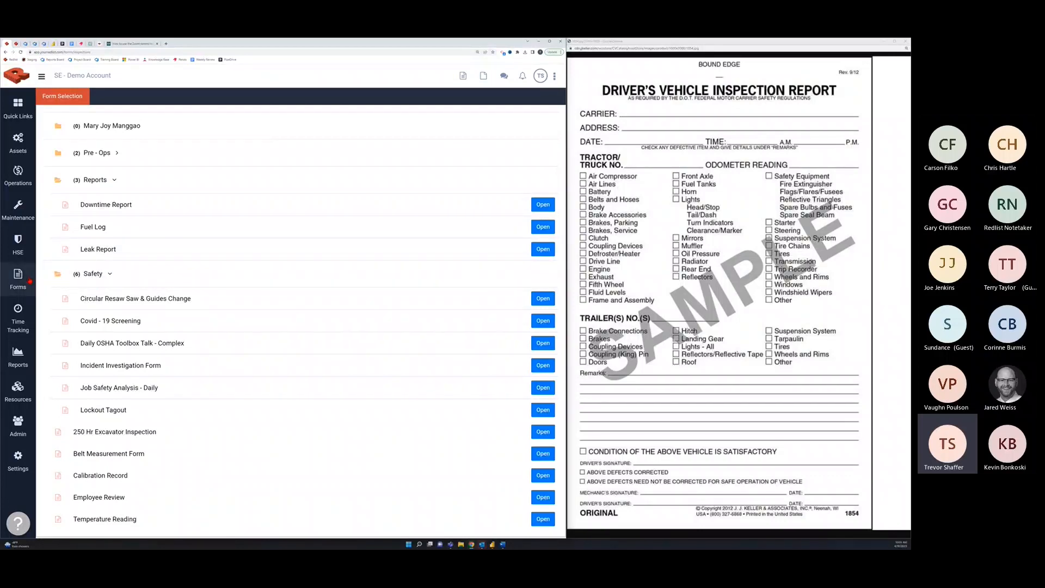
# Open the existing Downtime Report template in the form builder to view its structure
pyautogui.click(30, 282)
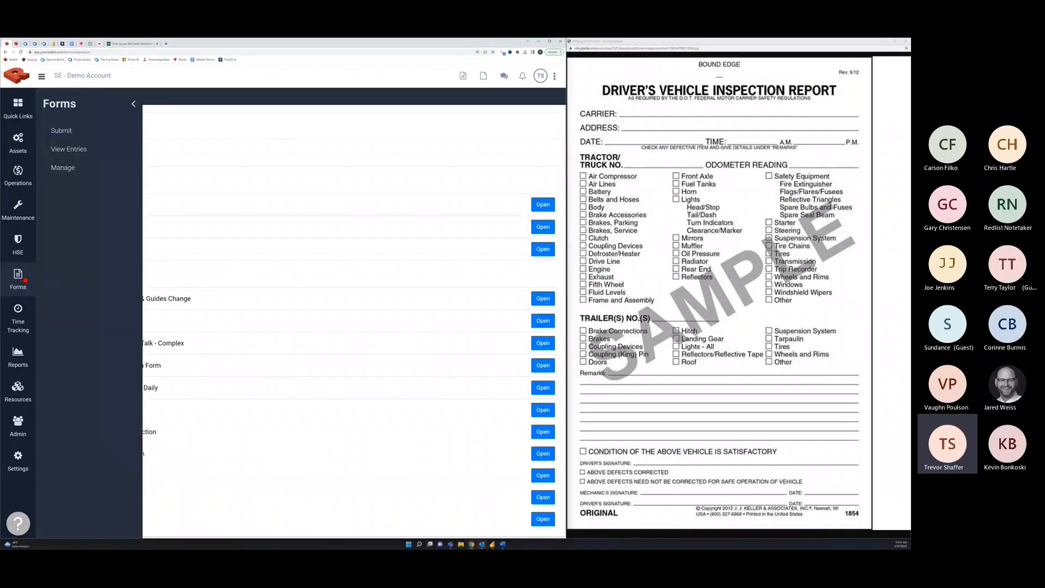
pyautogui.click(87, 173)
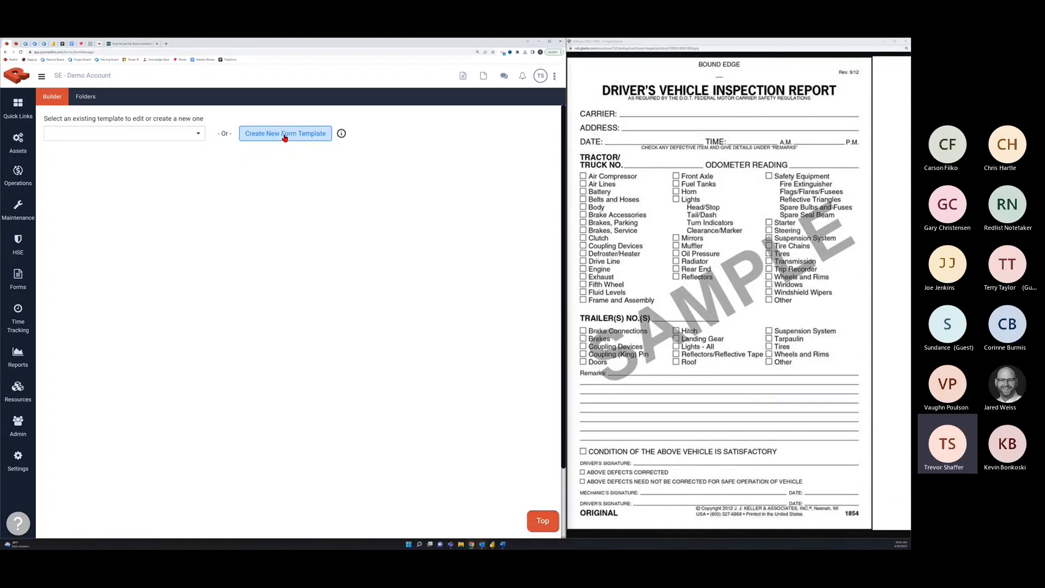
pyautogui.click(198, 135)
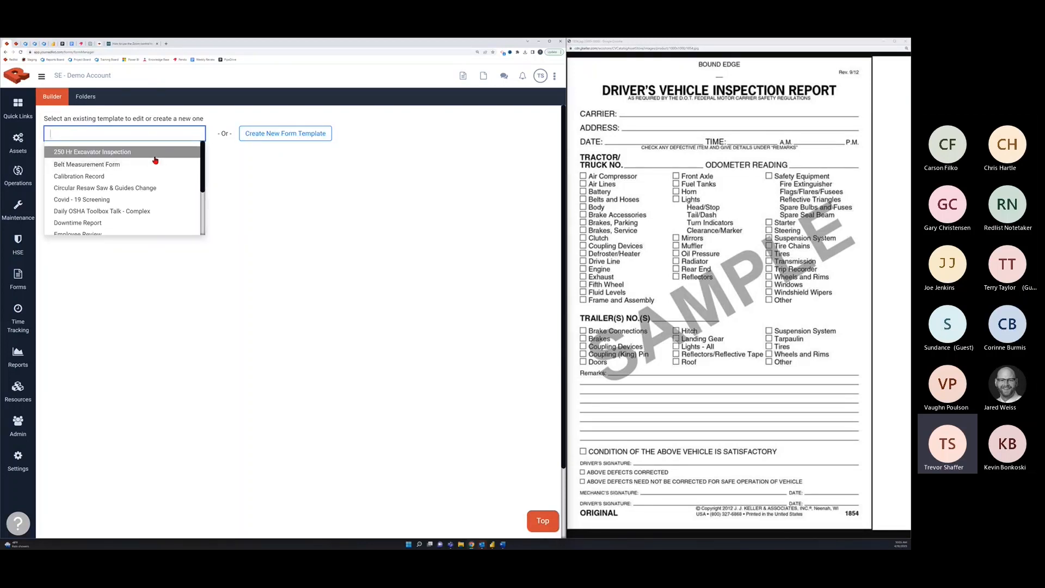
pyautogui.write('Down')
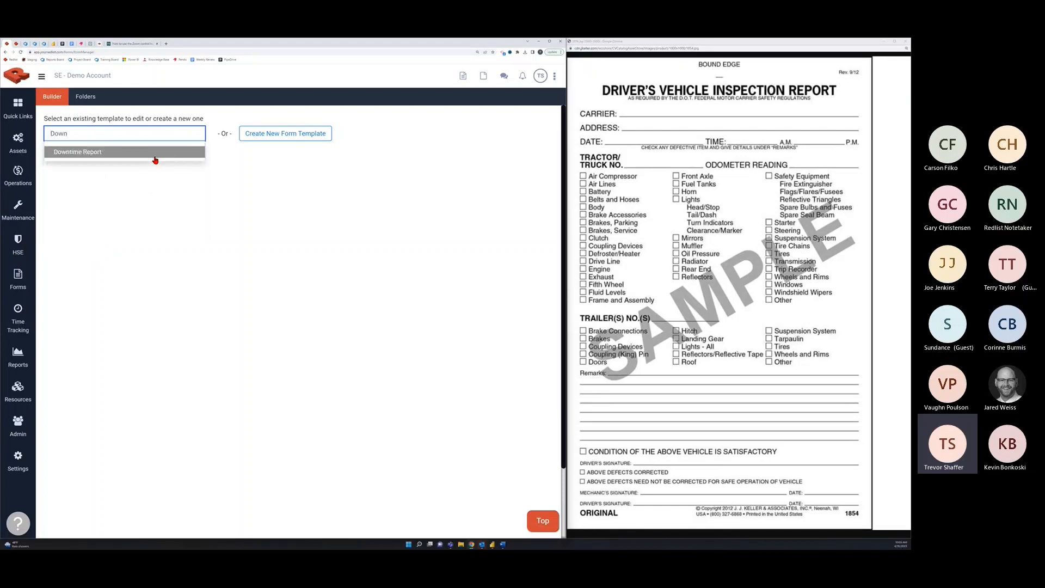
pyautogui.click(121, 157)
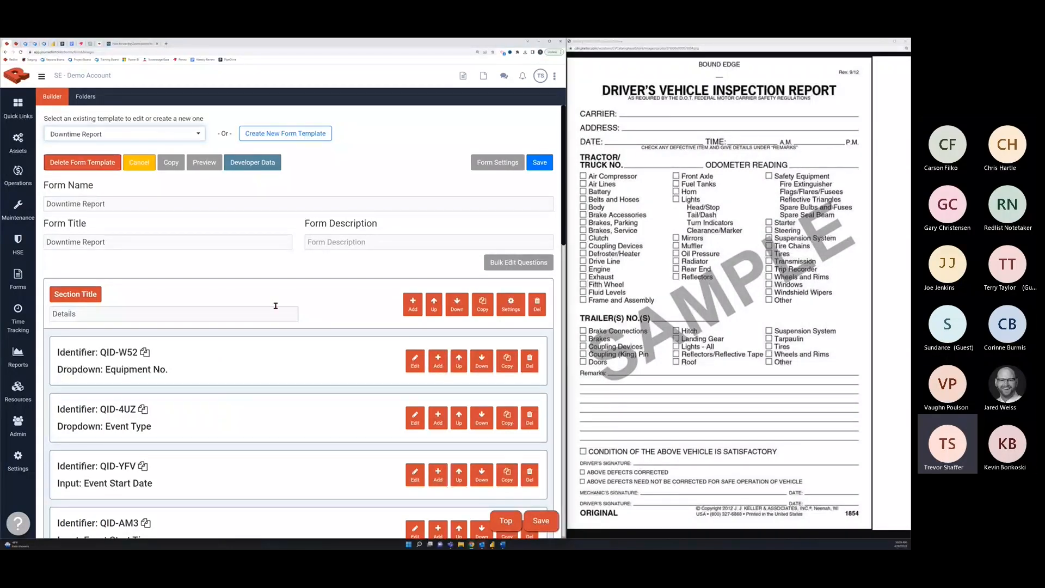
# Create a new form template and name it DVIR
pyautogui.click(281, 136)
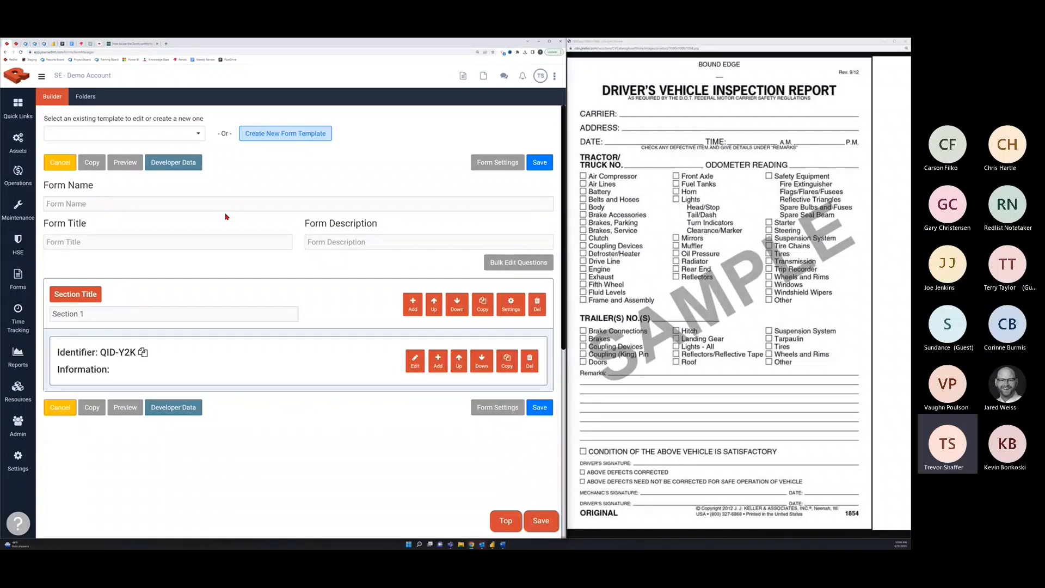
pyautogui.click(138, 209)
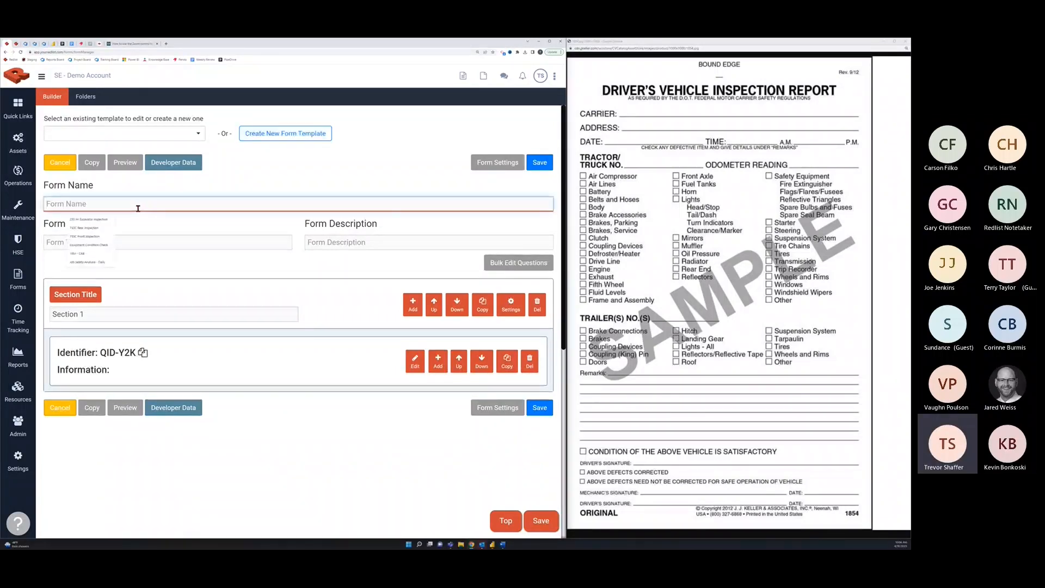
pyautogui.write('DVIR')
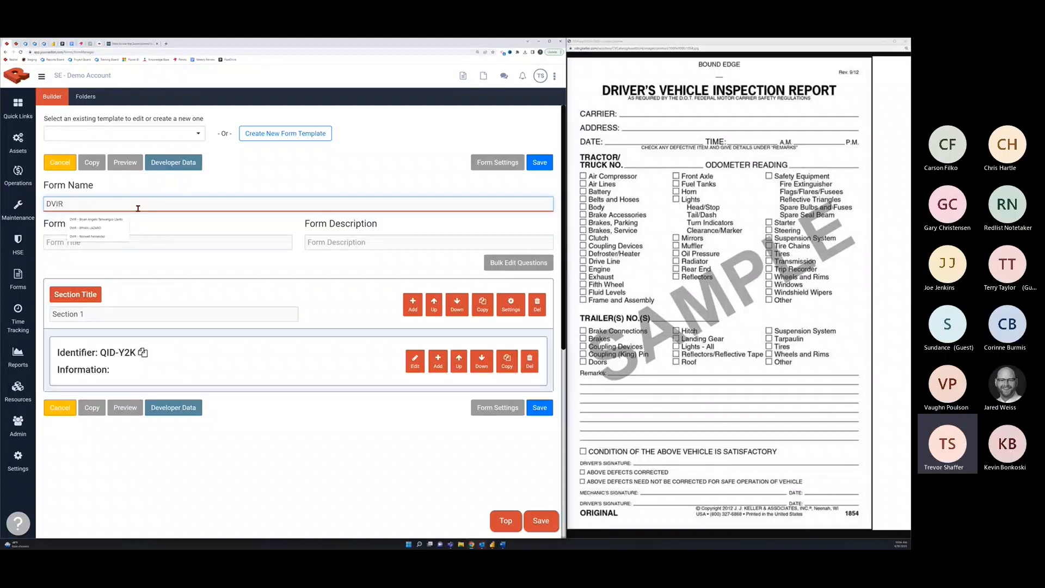
pyautogui.click(143, 224)
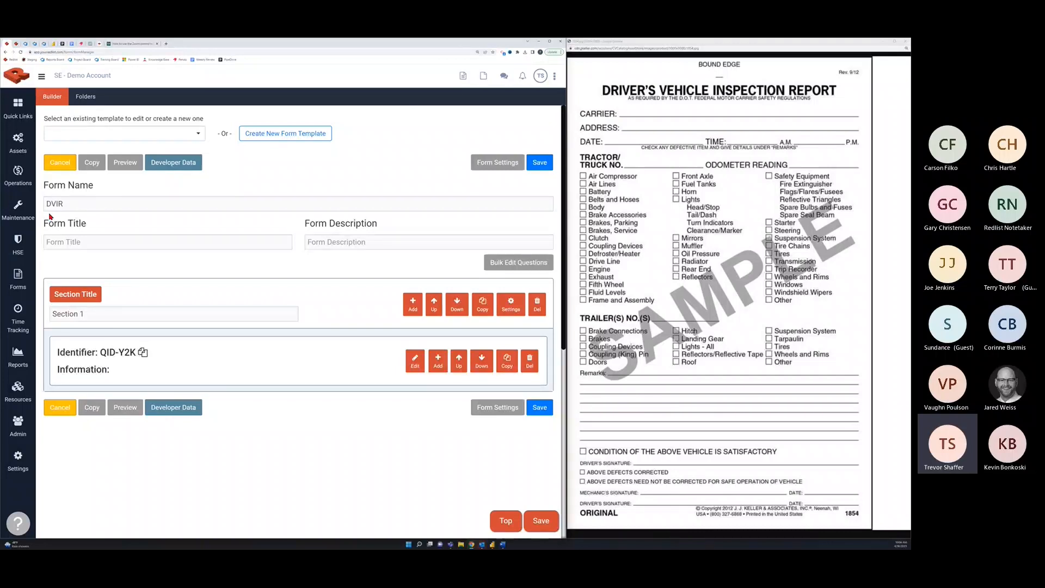
# Set the form title to Driver Vehicle Inspection Report
pyautogui.click(65, 241)
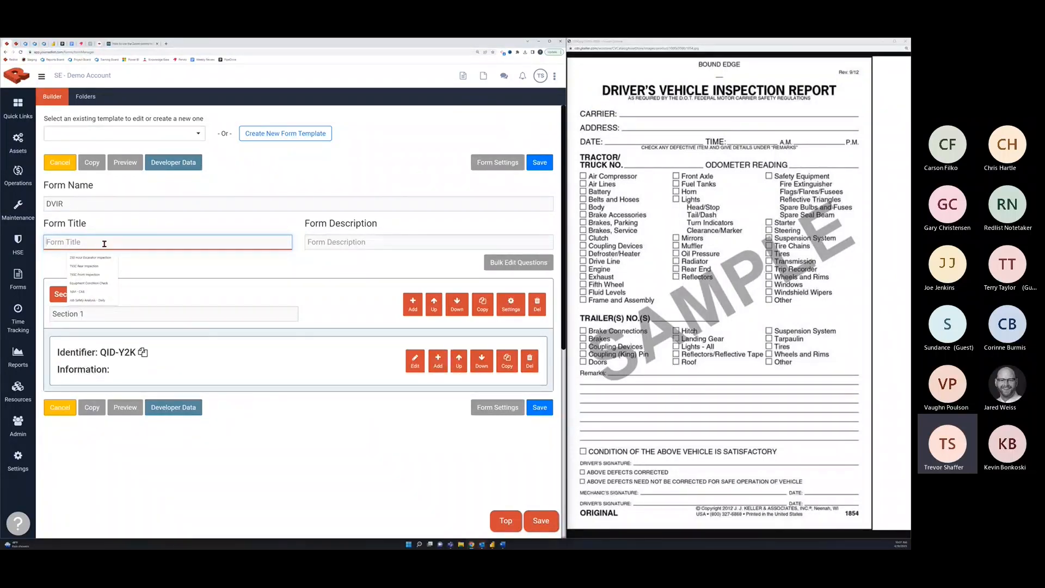
pyautogui.write('Driver')
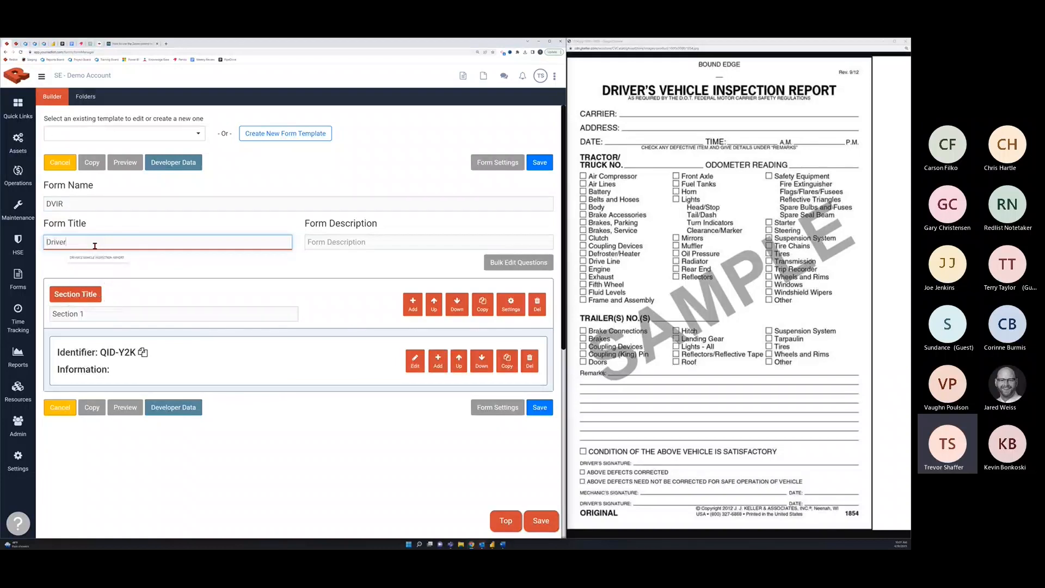
pyautogui.write(' Vehicle Inspection Report')
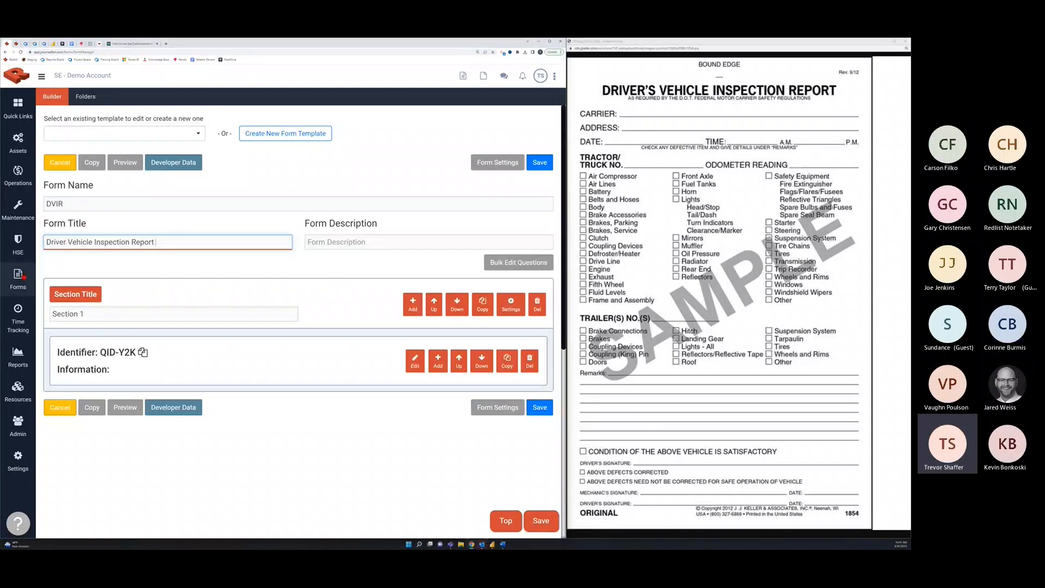
pyautogui.click(310, 243)
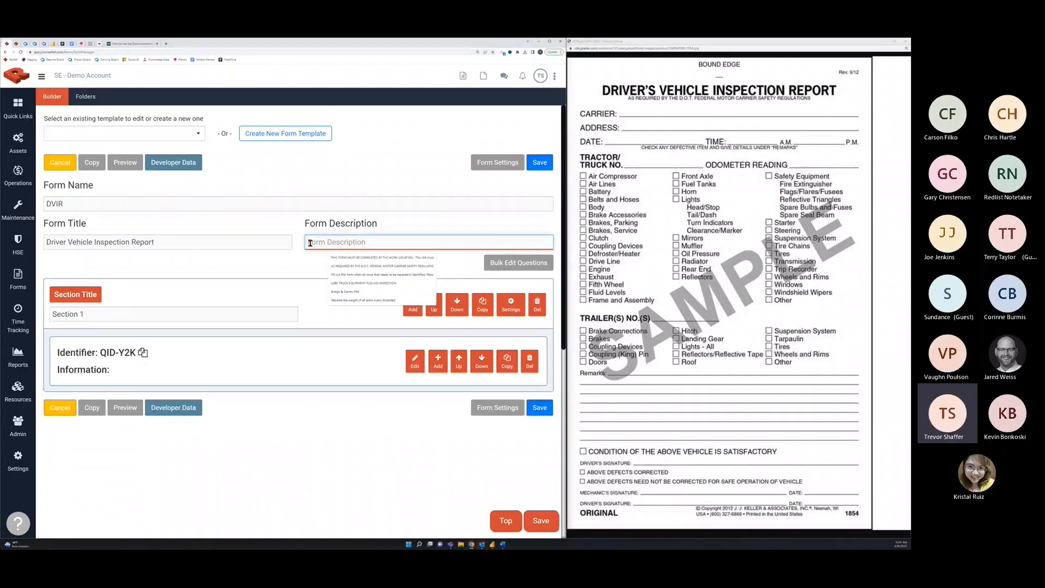
pyautogui.click(262, 267)
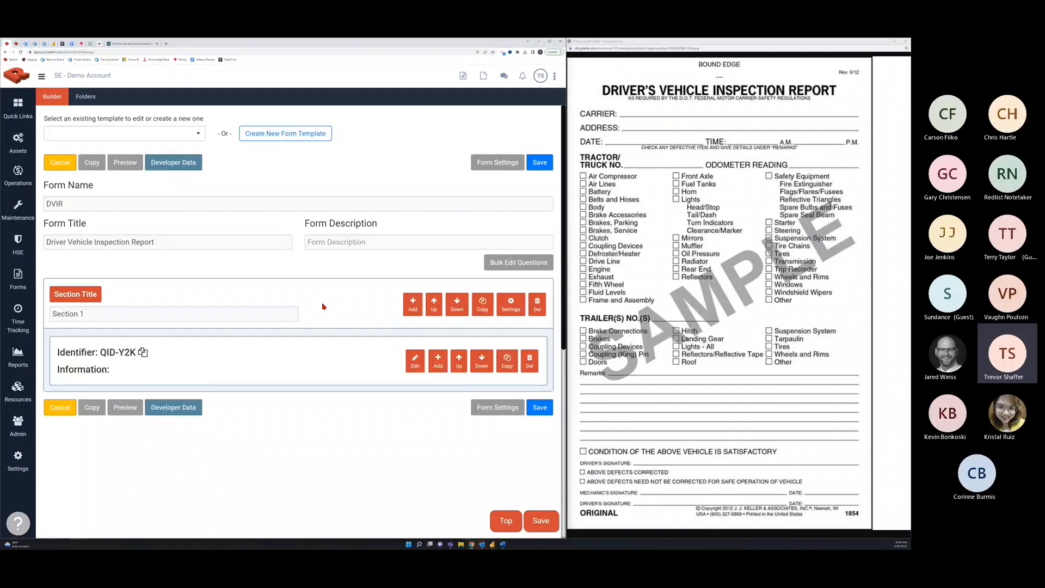
# Title the form's first section Asset Details and add a new section below it
pyautogui.moveTo(99, 317); pyautogui.dragTo(49, 318)
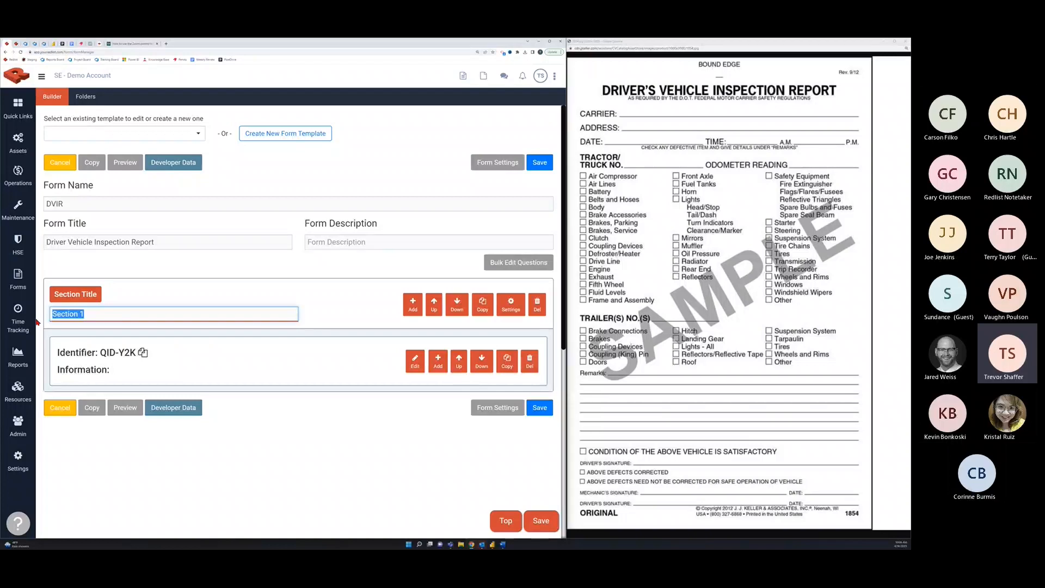
pyautogui.write('Asset Details')
pyautogui.click(412, 303)
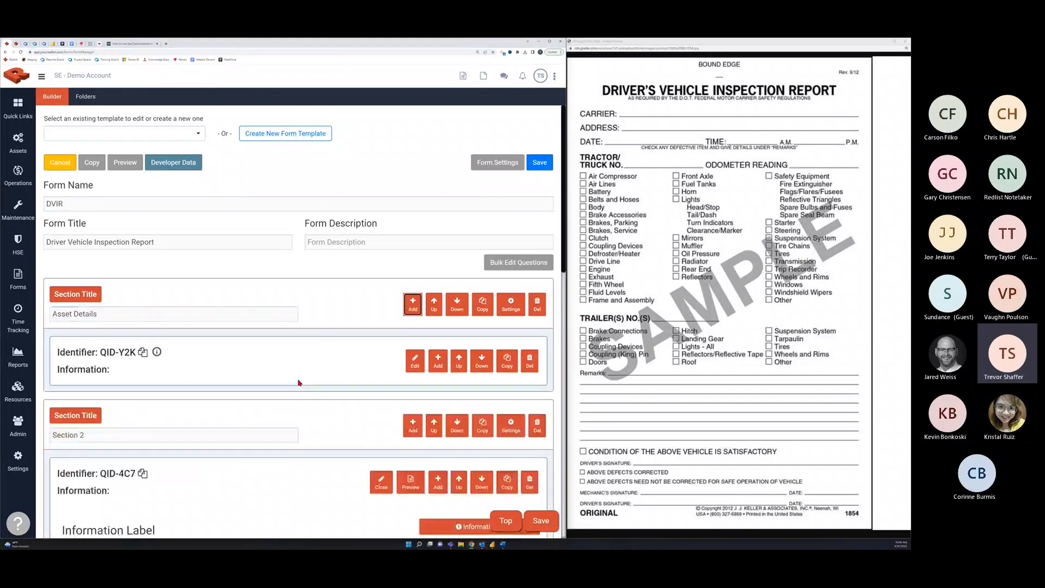
pyautogui.scroll(-1, 299, 383)
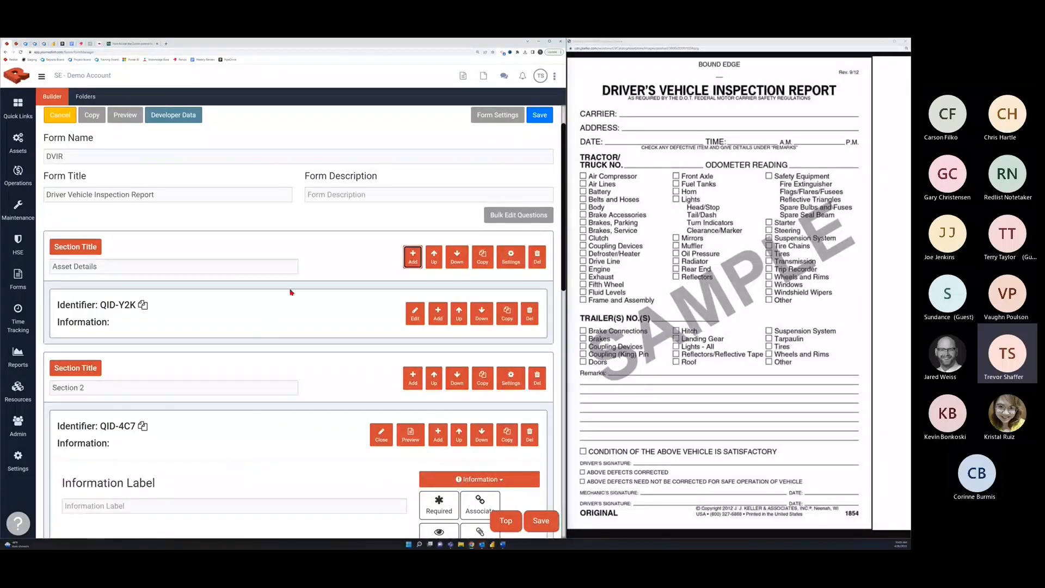
pyautogui.scroll(1, 403, 280)
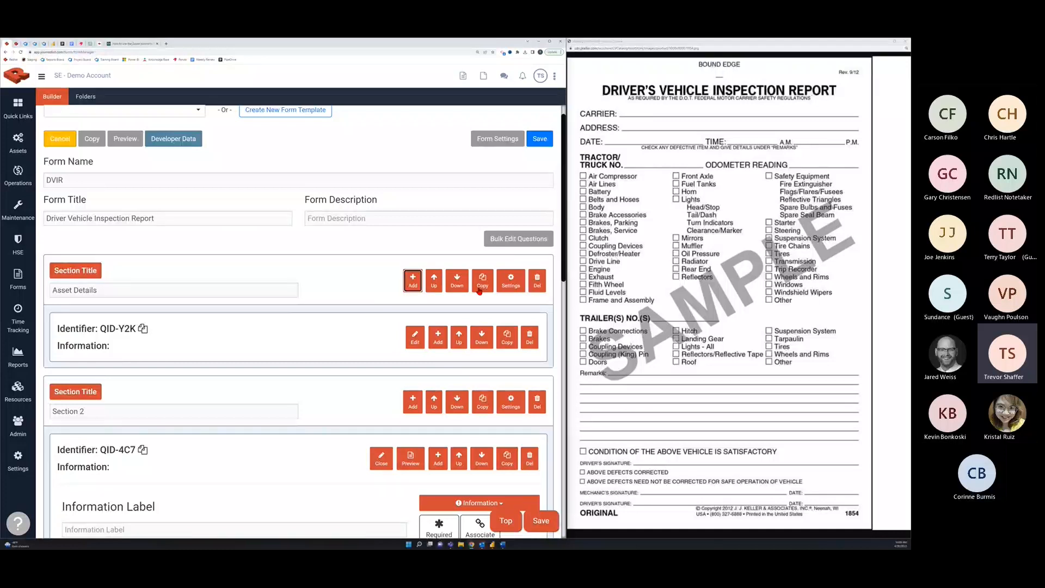
pyautogui.scroll(-1, 458, 354)
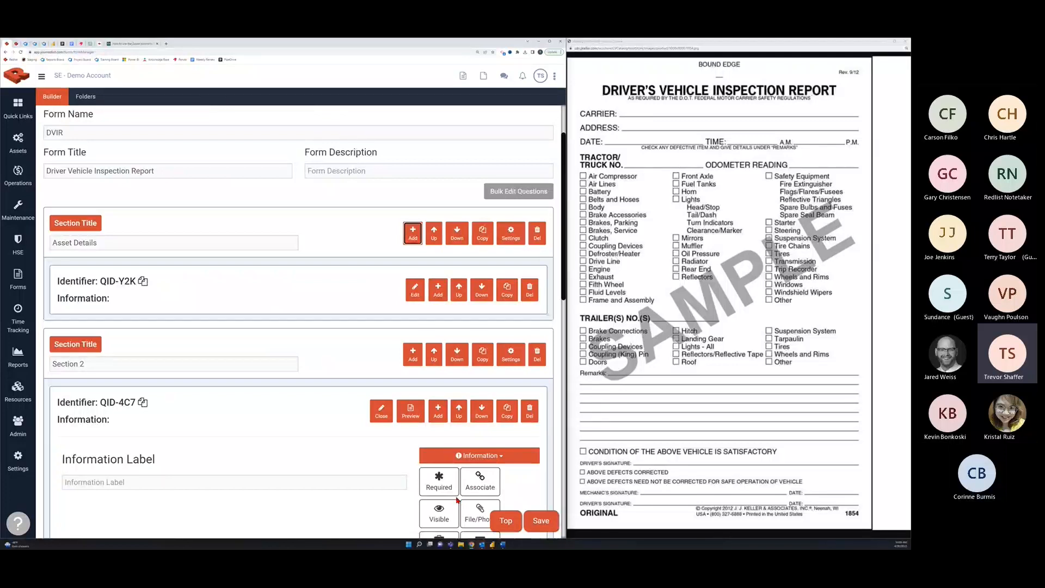
# Make the first question in the Asset Details section a dropdown with the question text Truck No
pyautogui.scroll(1, 379, 323)
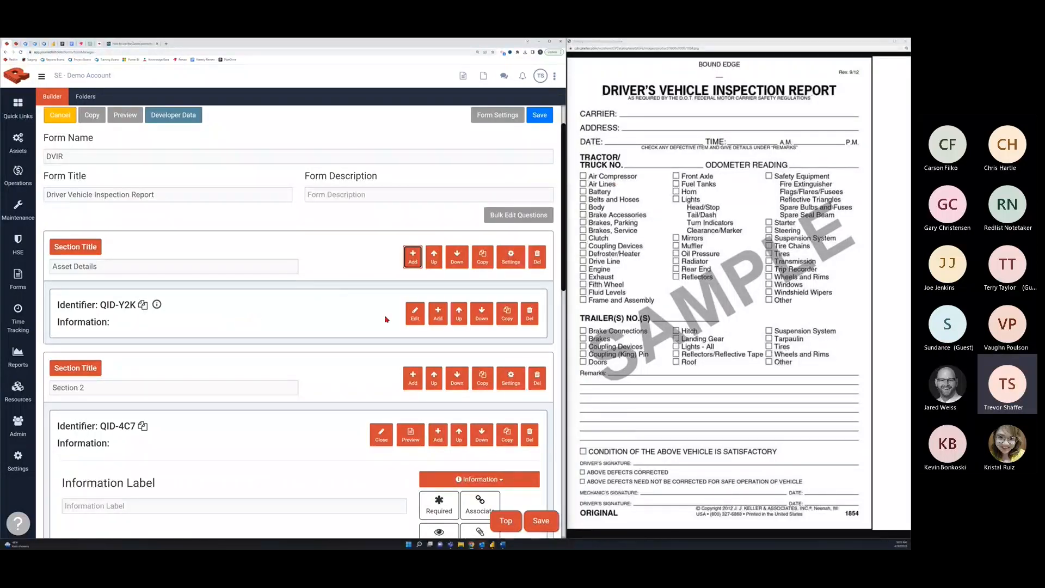
pyautogui.click(408, 319)
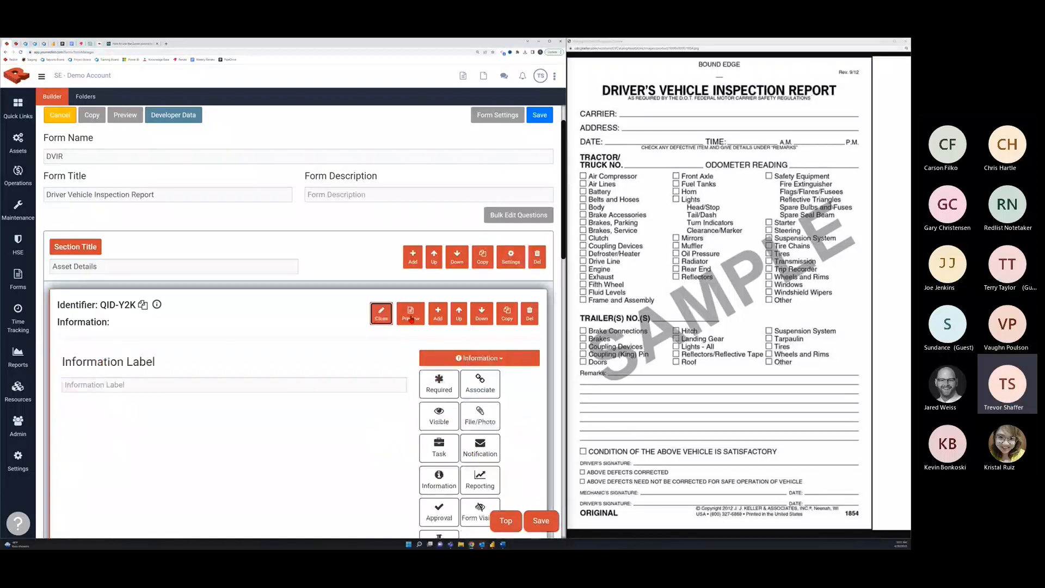
pyautogui.scroll(-1, 312, 317)
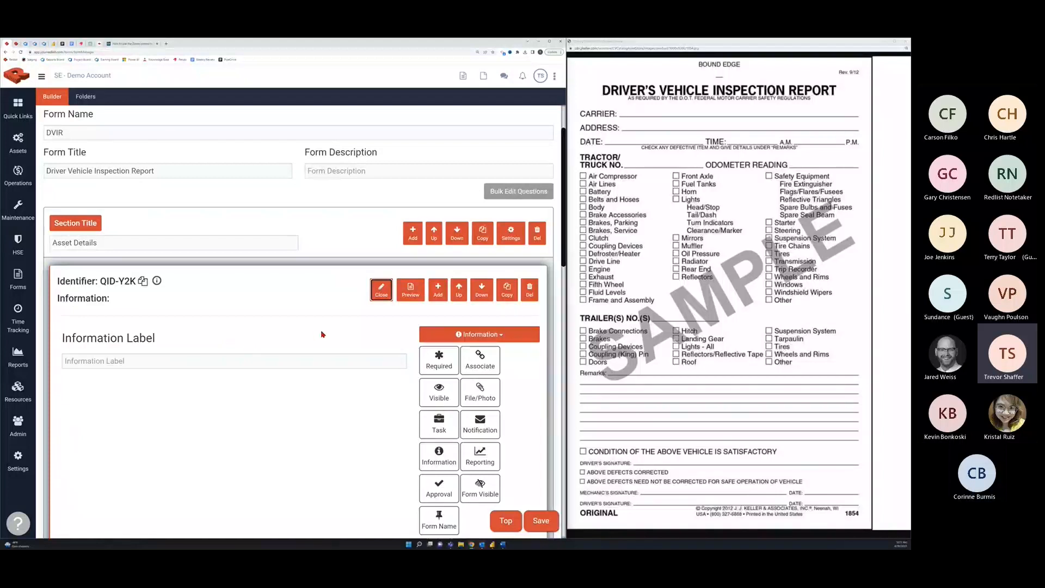
pyautogui.click(430, 336)
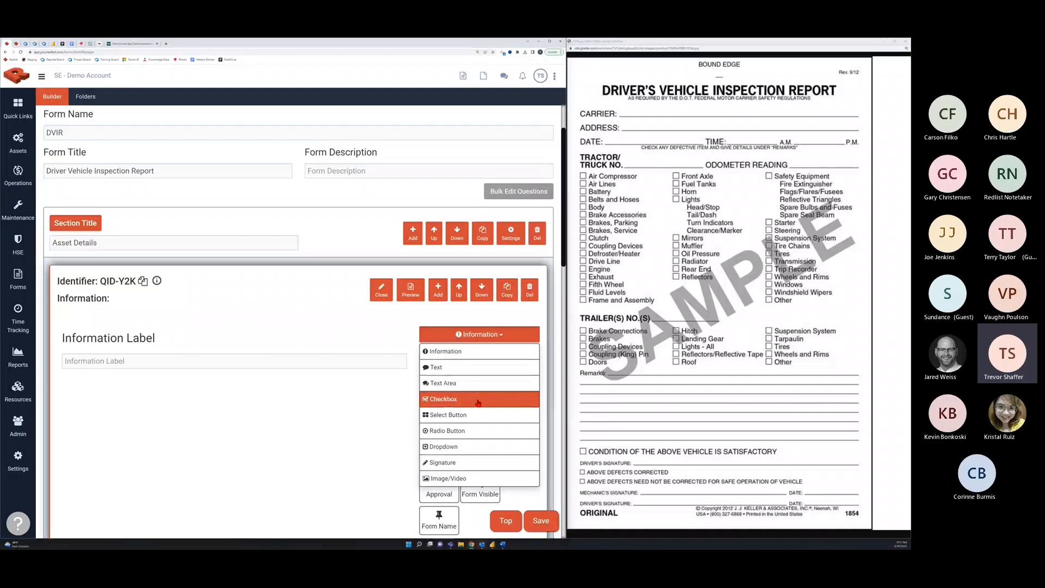
pyautogui.click(481, 447)
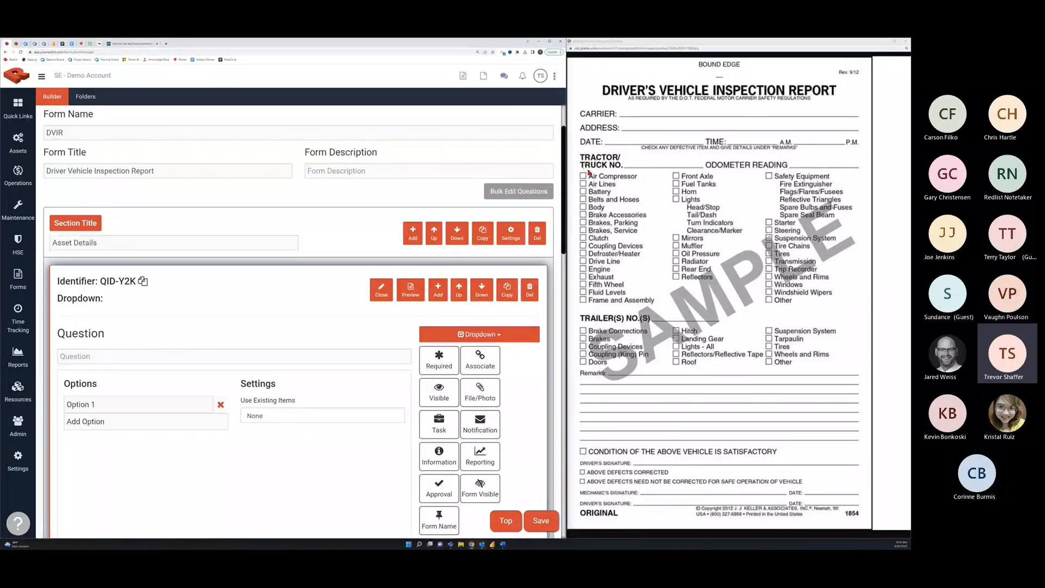
pyautogui.click(117, 356)
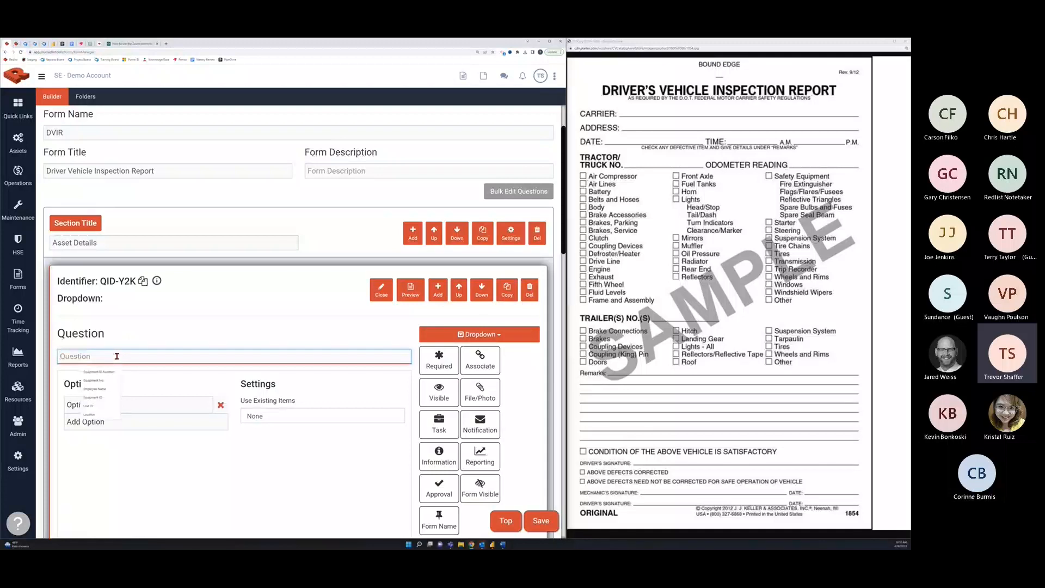
pyautogui.write('Truck No')
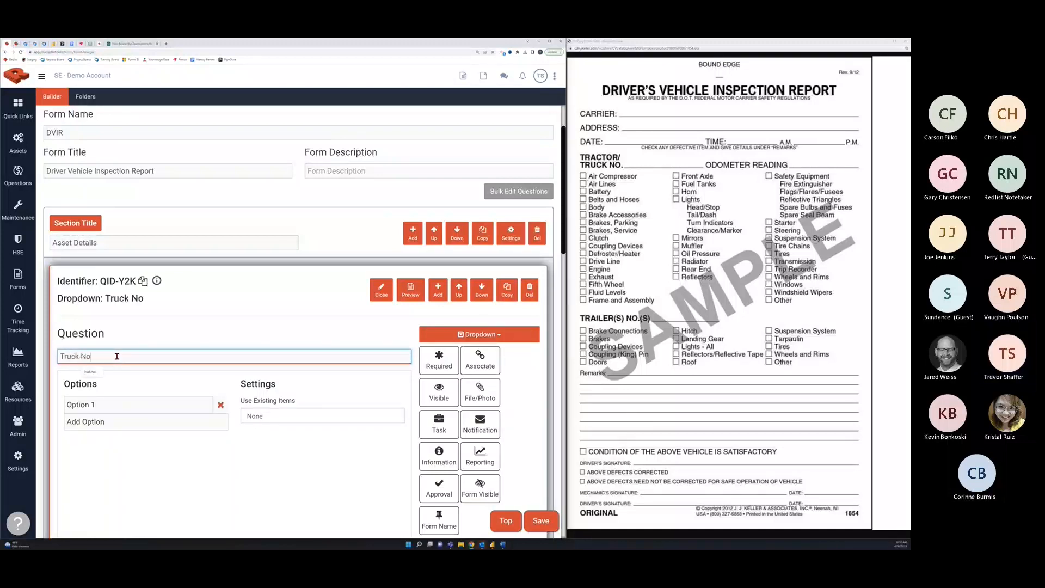
pyautogui.write('.')
pyautogui.scroll(-1, 180, 415)
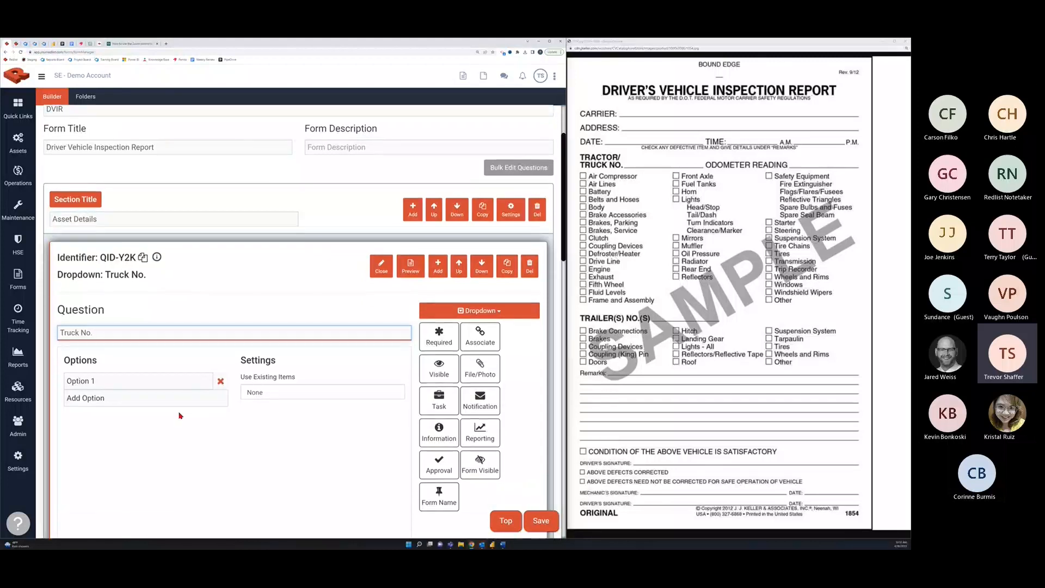
pyautogui.click(128, 394)
pyautogui.click(118, 414)
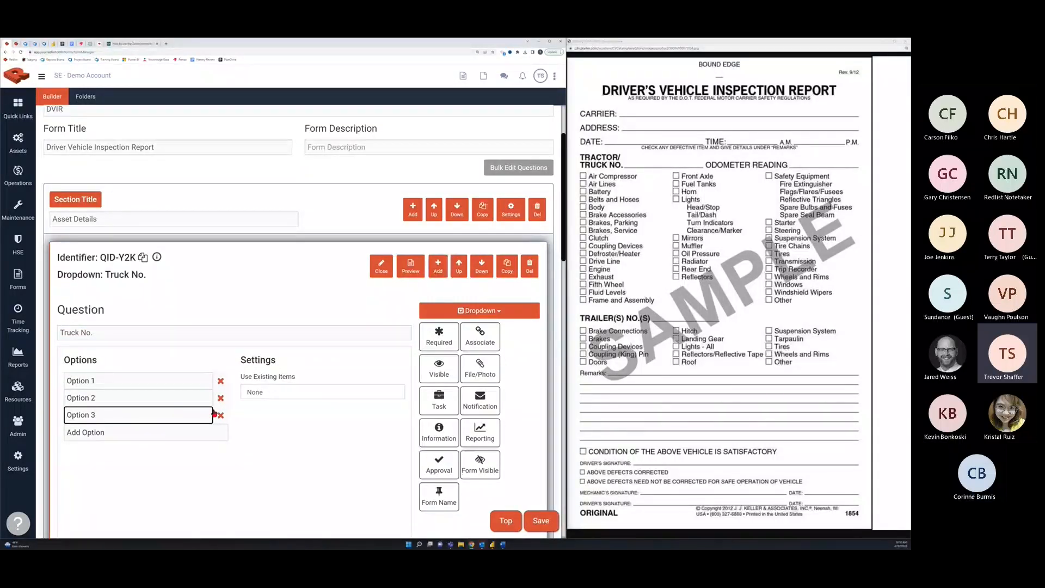
pyautogui.click(221, 415)
pyautogui.click(221, 398)
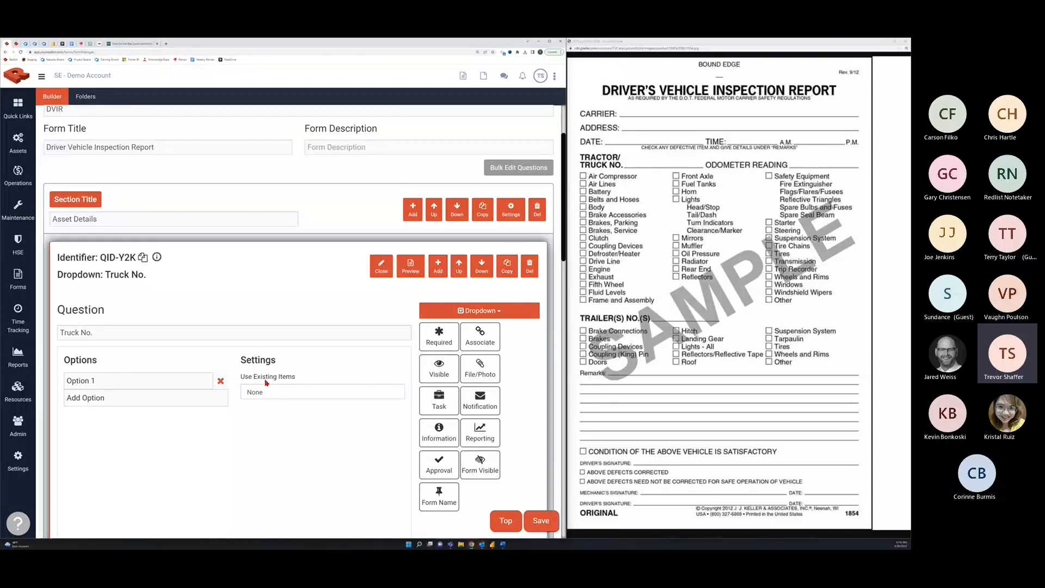
# Populate the Truck No. dropdown from the existing Assets and remove the test-test and Test create-Teat entries
pyautogui.click(266, 394)
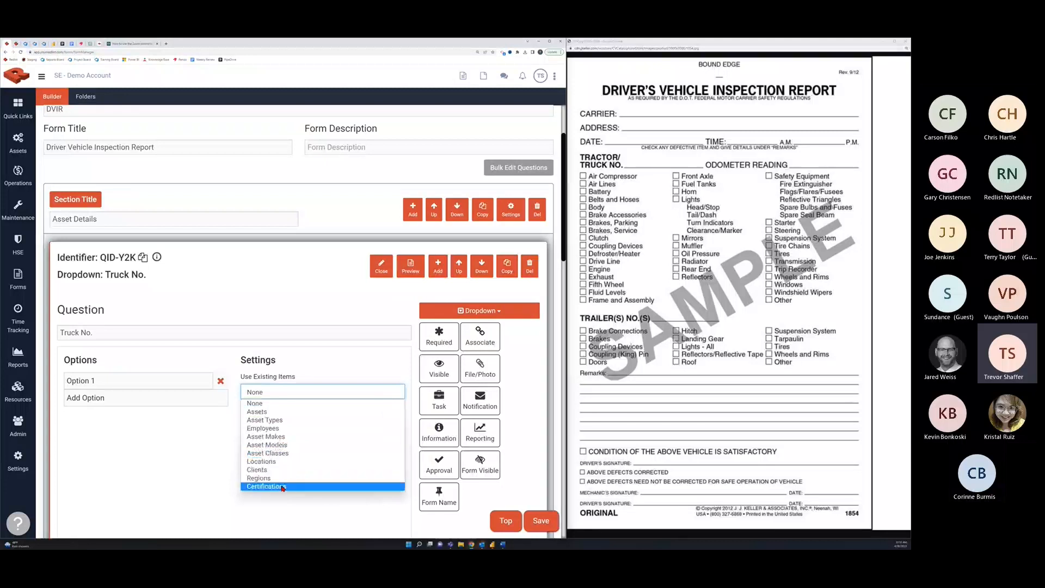
pyautogui.click(263, 415)
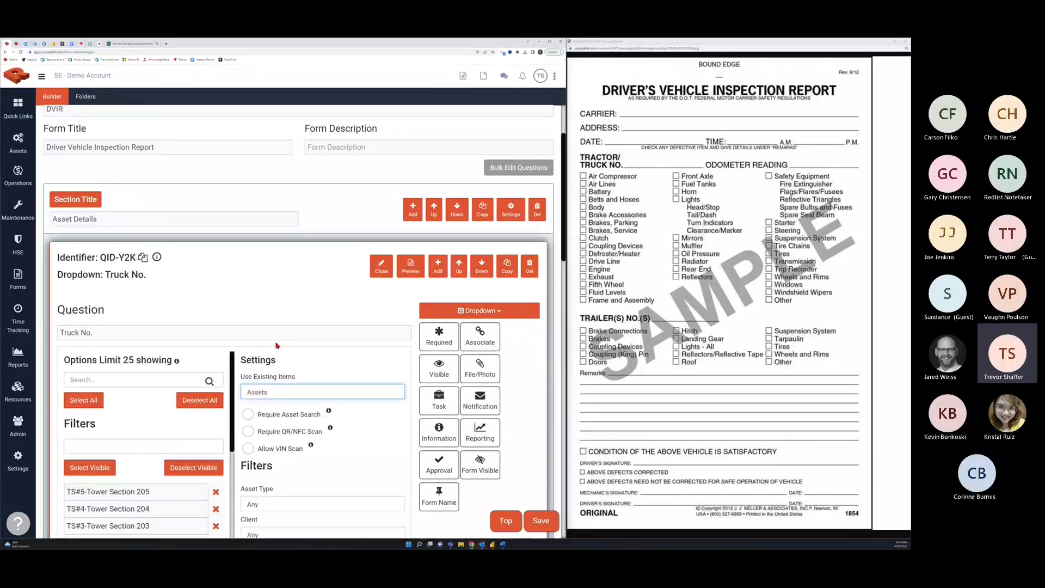
pyautogui.scroll(-1, 277, 314)
pyautogui.scroll(-2, 277, 314)
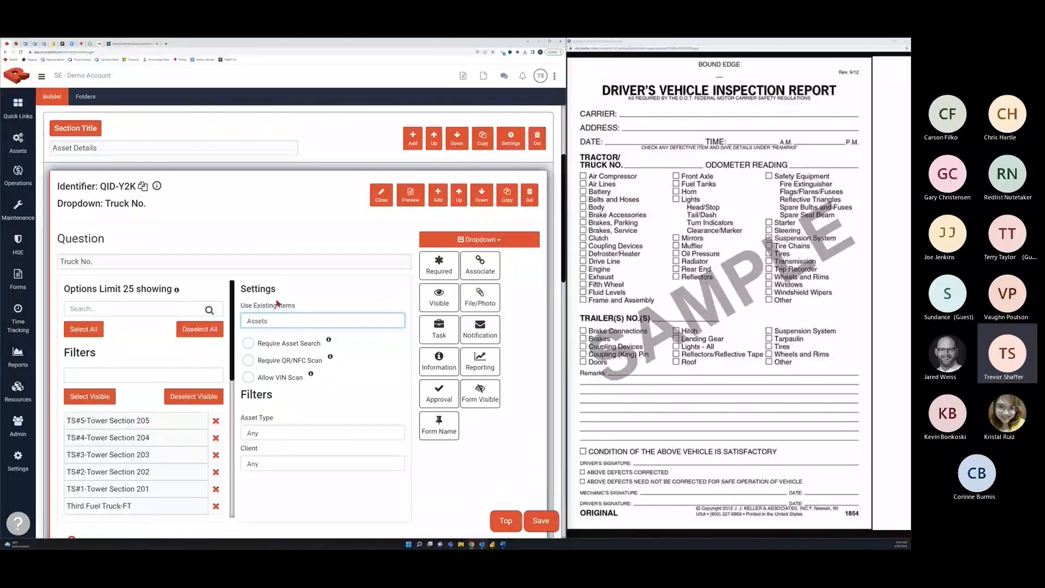
pyautogui.scroll(-3, 153, 452)
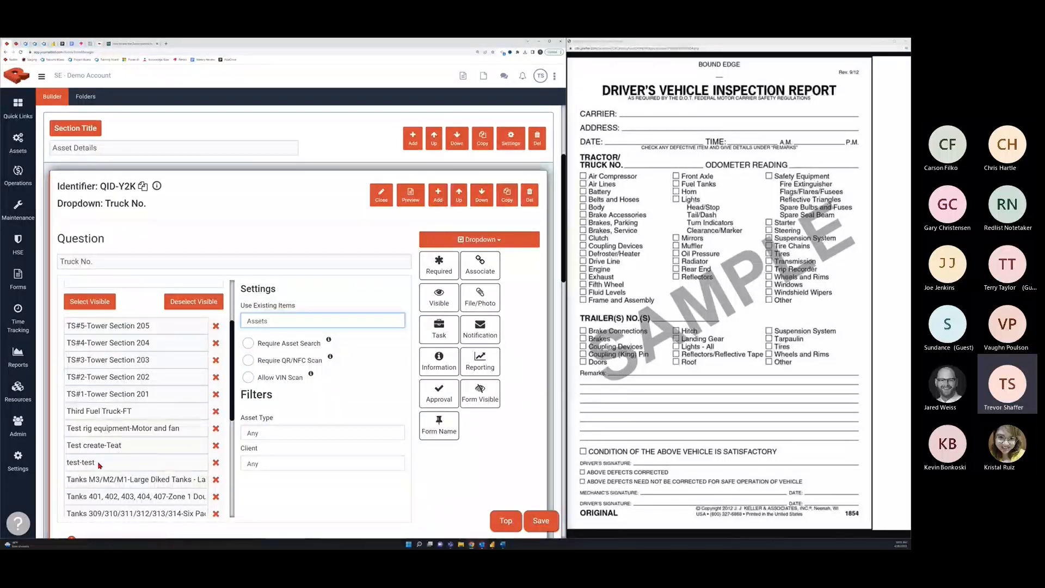
pyautogui.click(216, 463)
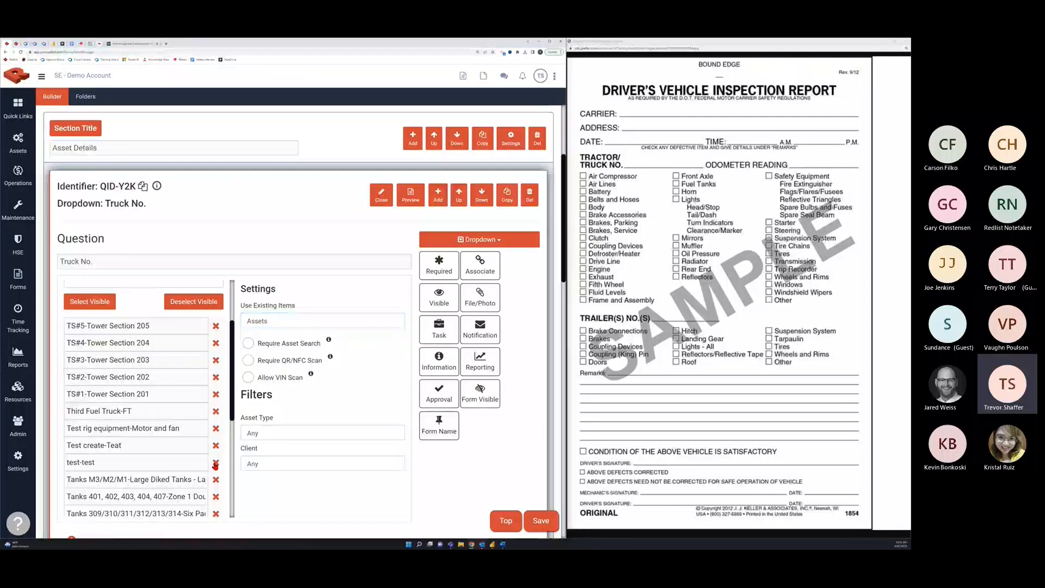
pyautogui.click(216, 446)
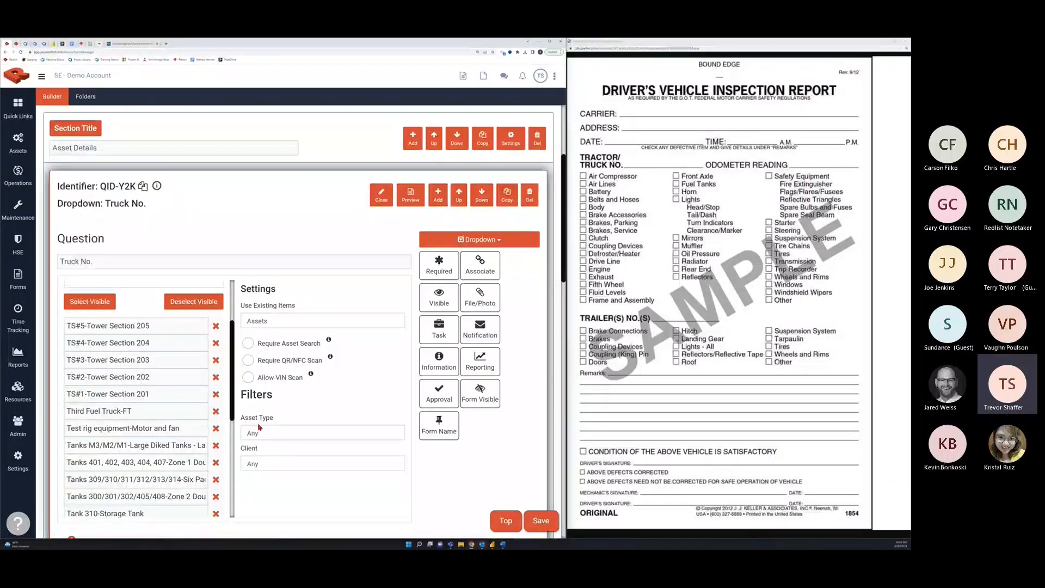
# Filter the Truck No. dropdown's assets to the Semi Truck asset type
pyautogui.click(268, 437)
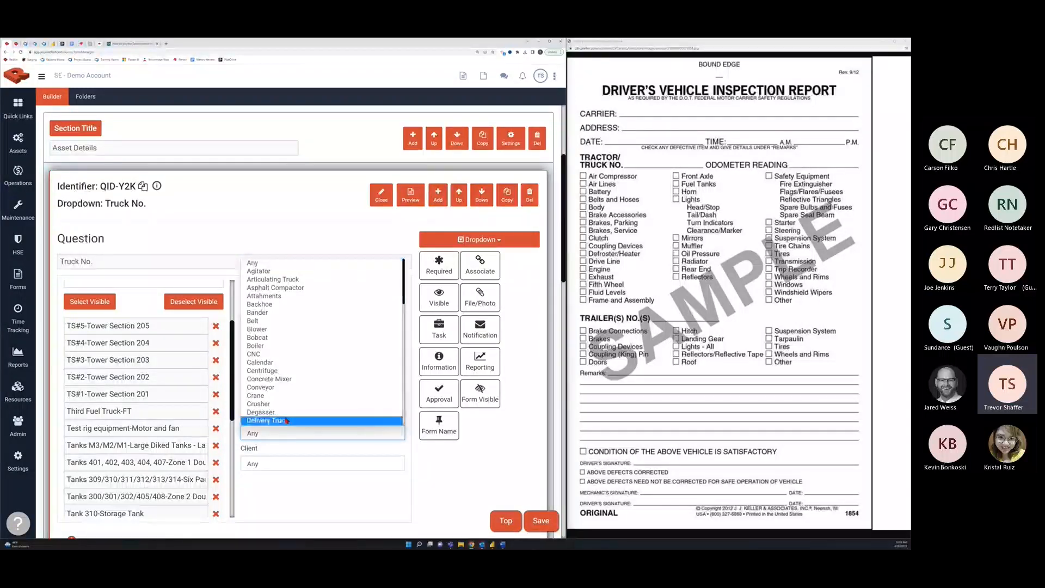
pyautogui.scroll(-2, 291, 399)
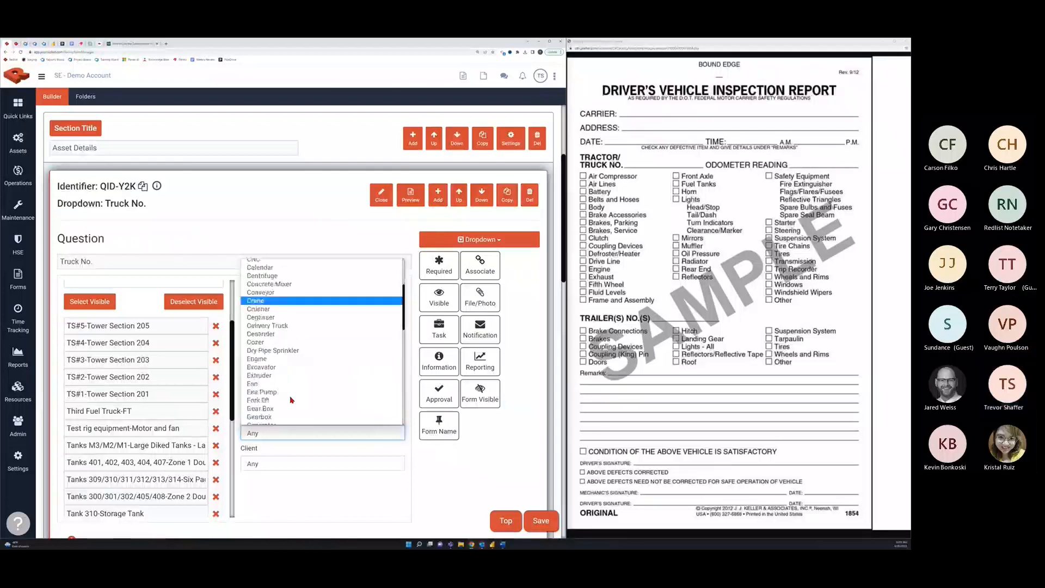
pyautogui.scroll(-5, 291, 400)
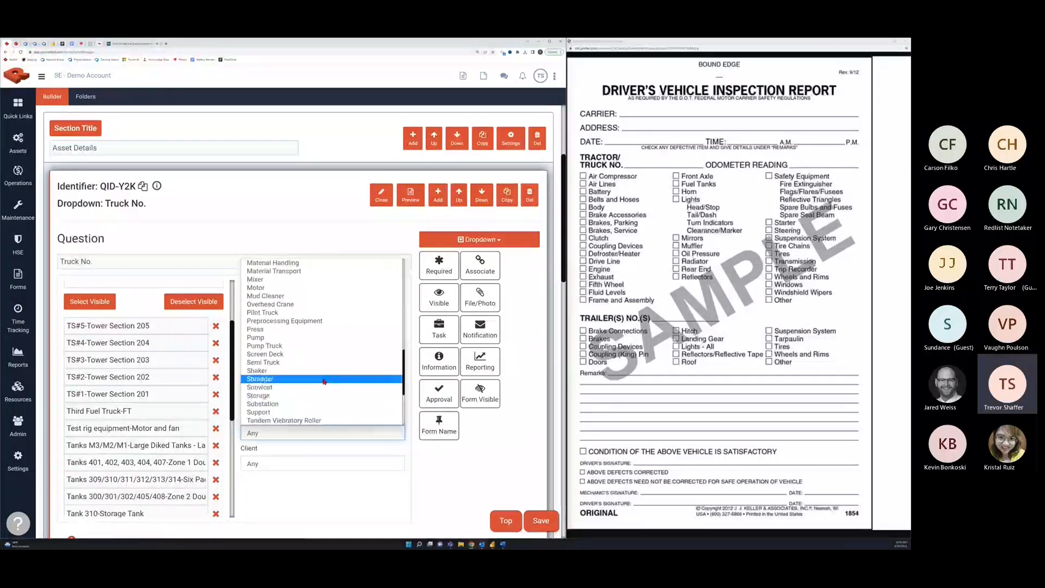
pyautogui.click(271, 364)
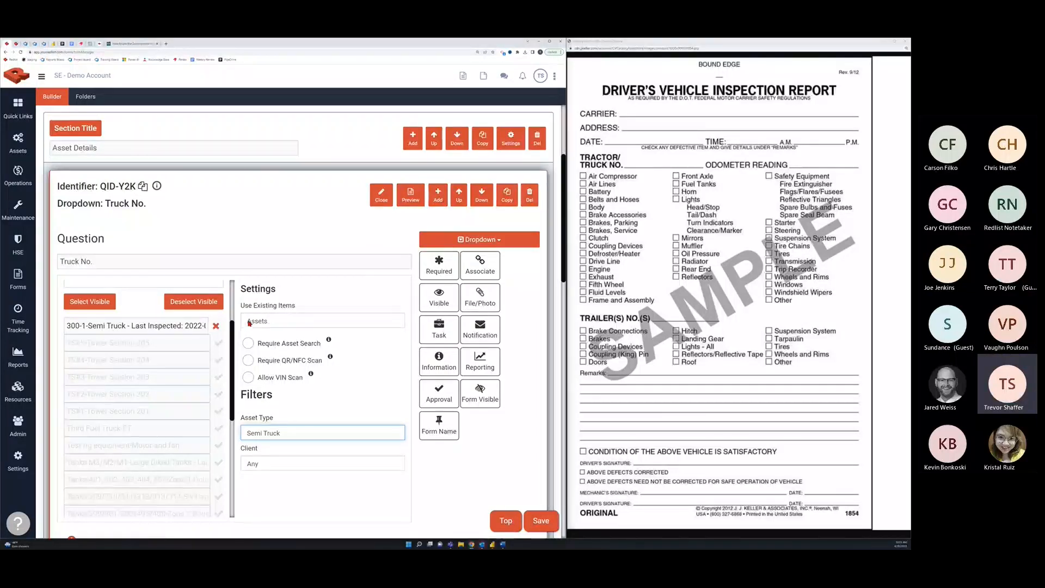
# Set the Truck No. question to always required, and collapse it and the question in Section 2
pyautogui.click(437, 275)
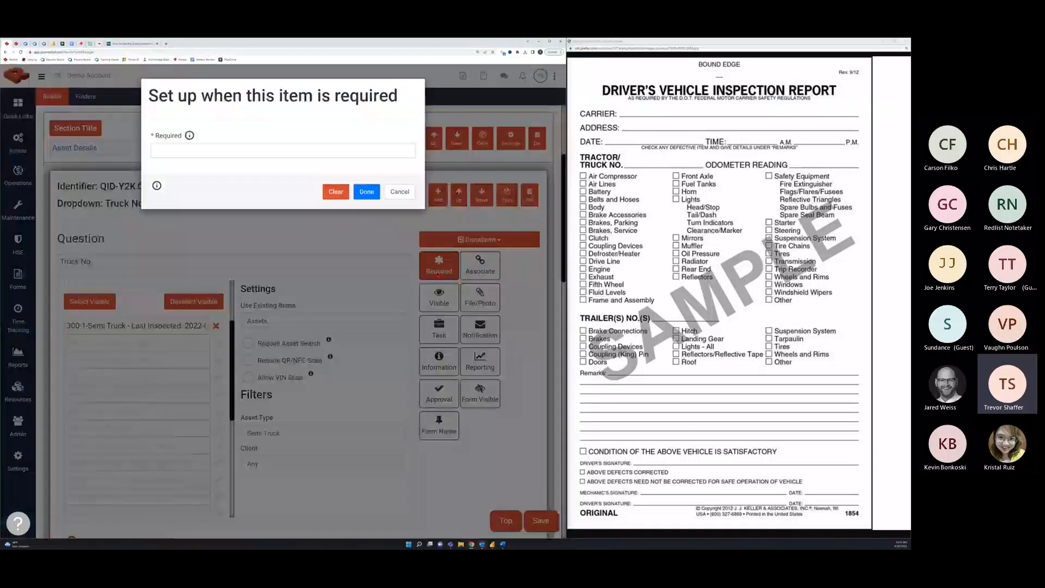
pyautogui.click(284, 155)
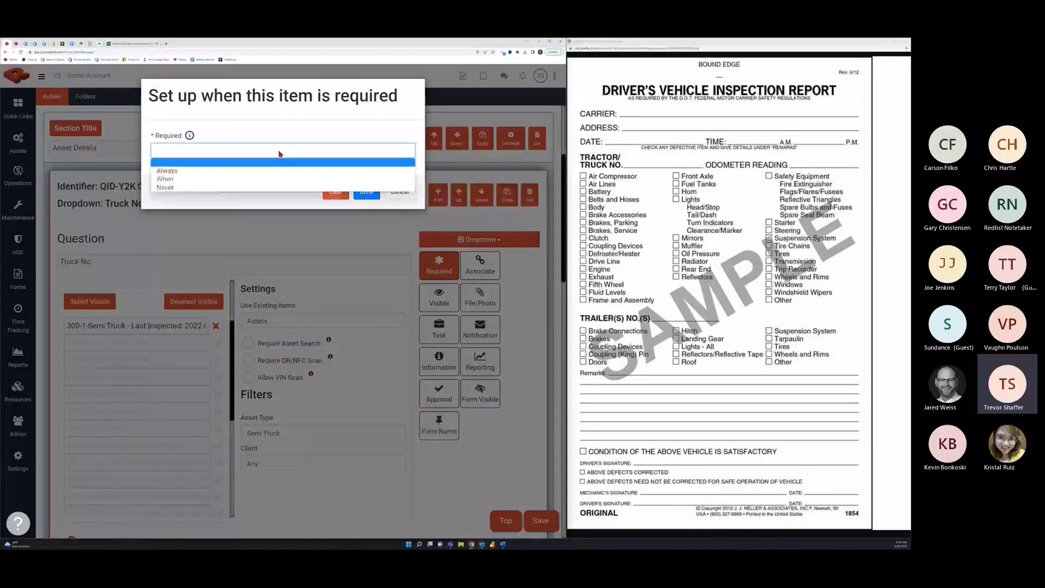
pyautogui.click(179, 171)
pyautogui.click(366, 191)
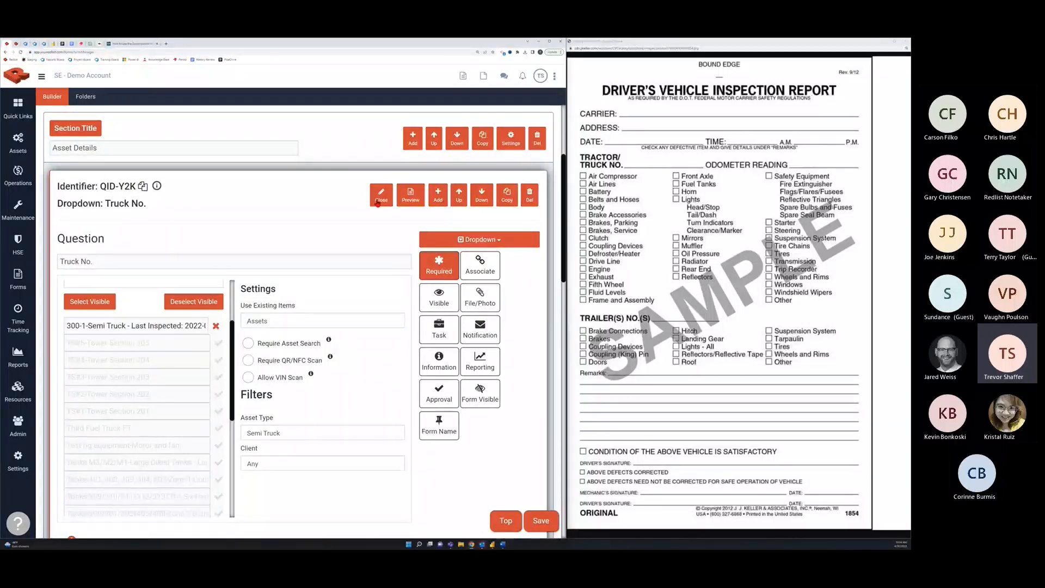
pyautogui.click(378, 202)
pyautogui.click(383, 317)
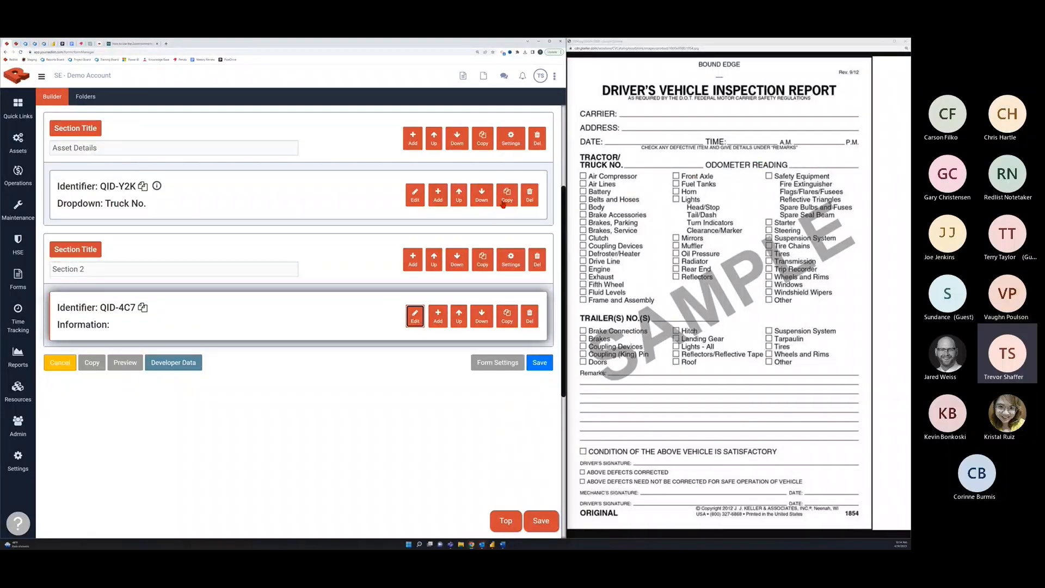
# Add a text question labelled Odometer Reading directly below the Truck No. question
pyautogui.click(435, 198)
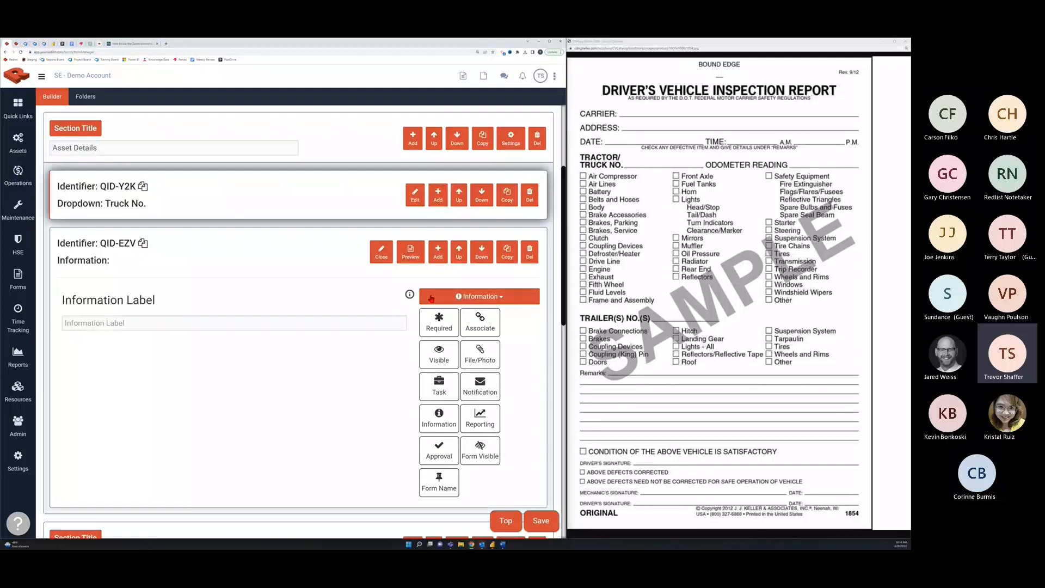
pyautogui.click(432, 298)
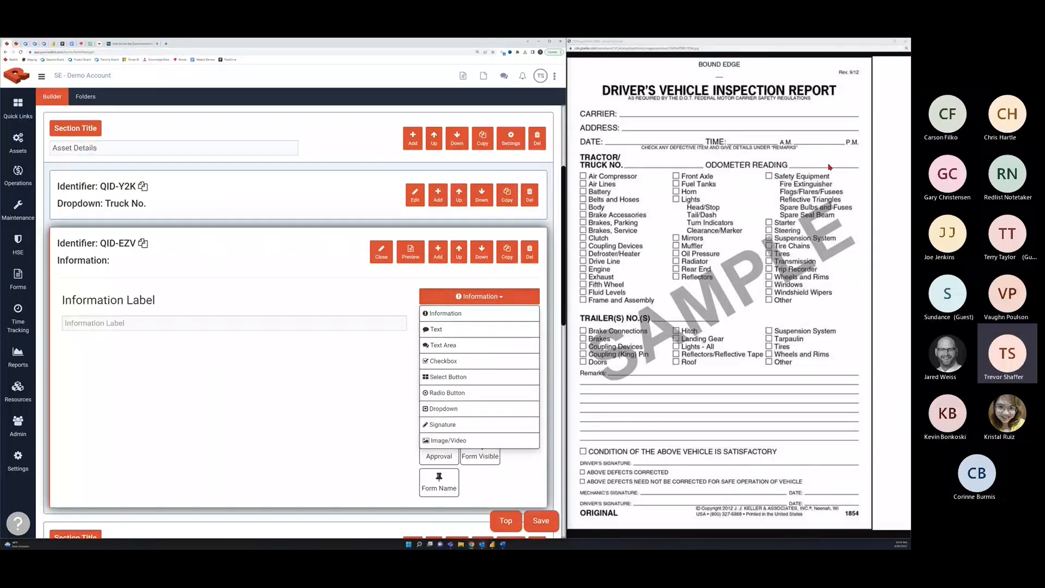
pyautogui.click(457, 329)
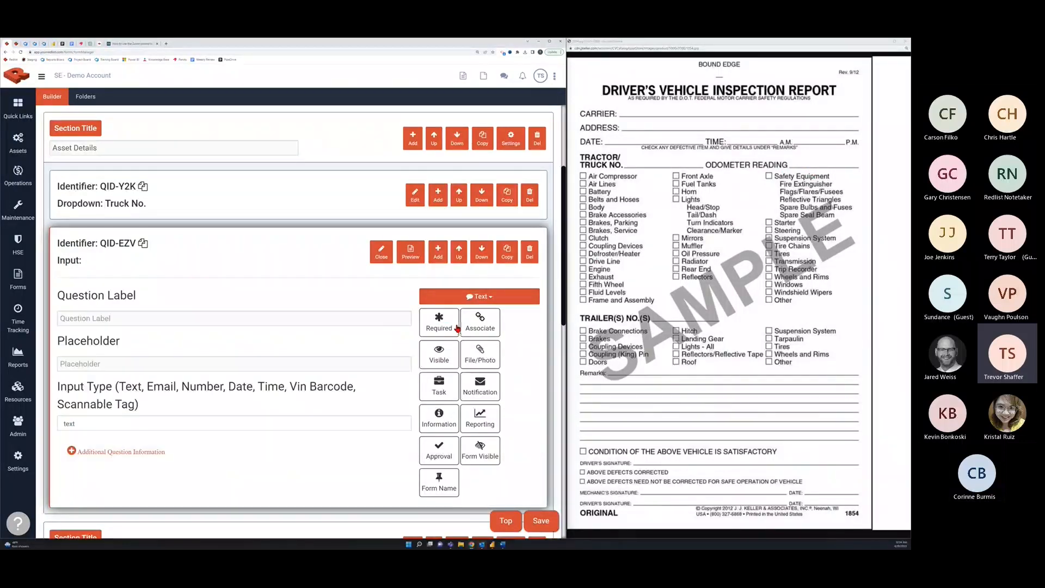
pyautogui.click(97, 316)
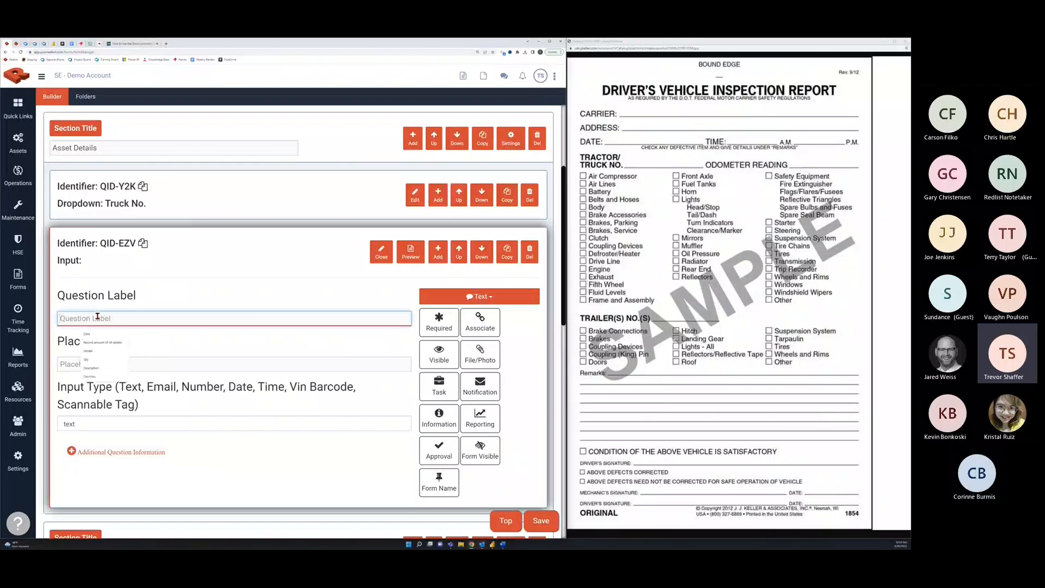
pyautogui.write('Odometer Reading')
pyautogui.click(158, 345)
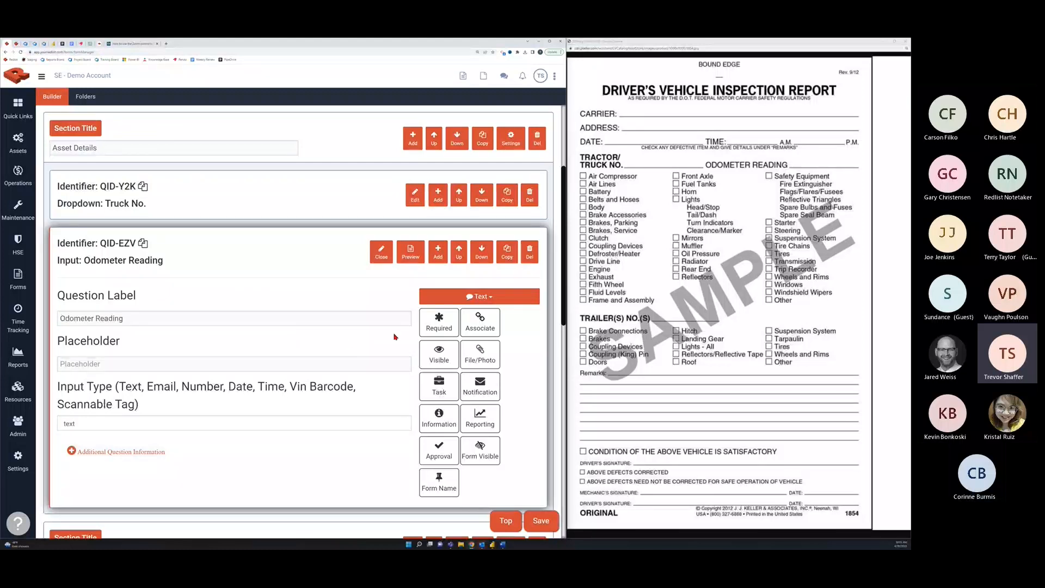
# Set the Odometer Reading question to always required
pyautogui.click(450, 321)
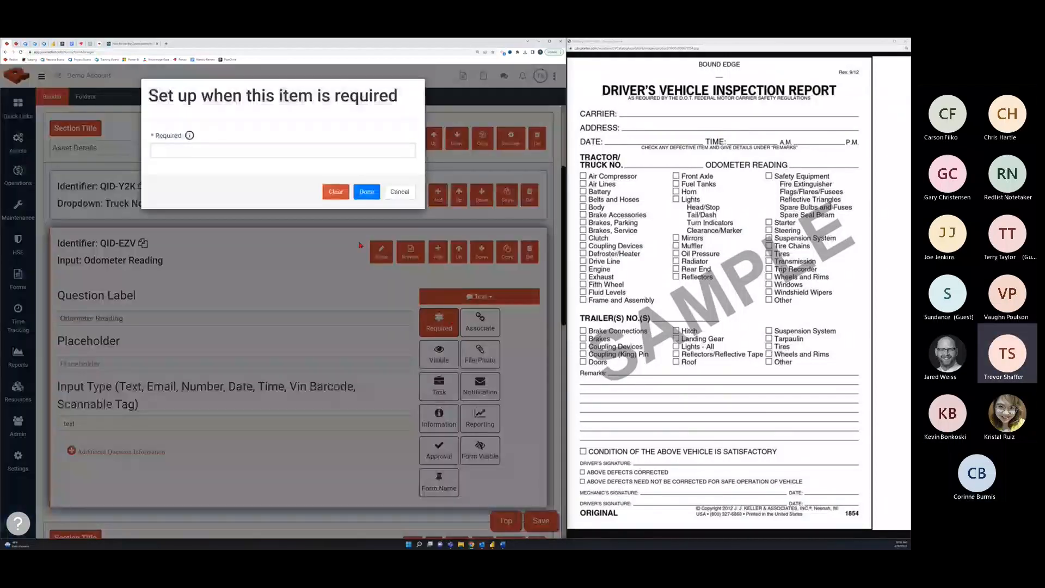
pyautogui.click(261, 154)
pyautogui.click(209, 173)
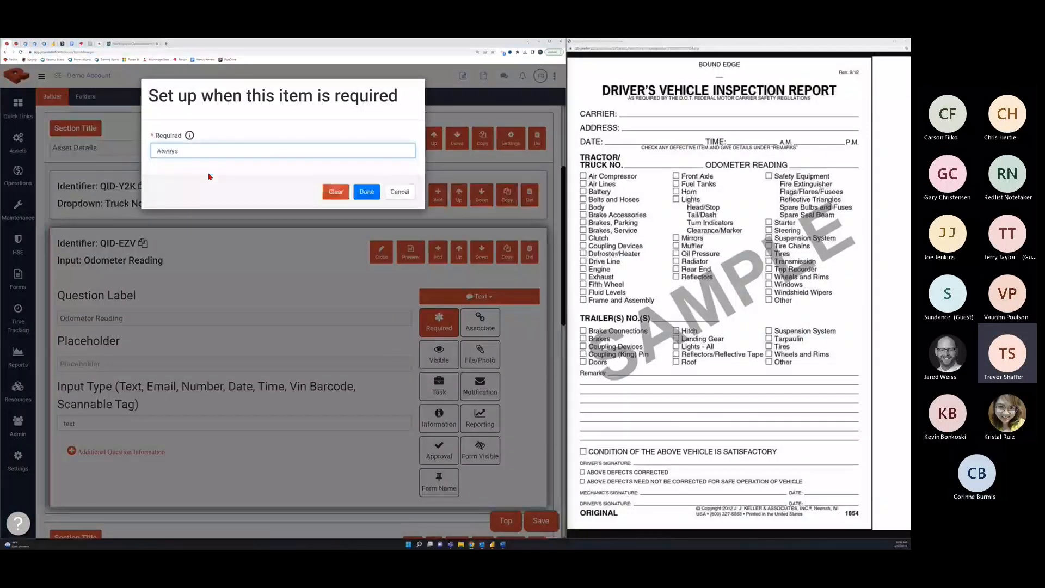
pyautogui.click(367, 194)
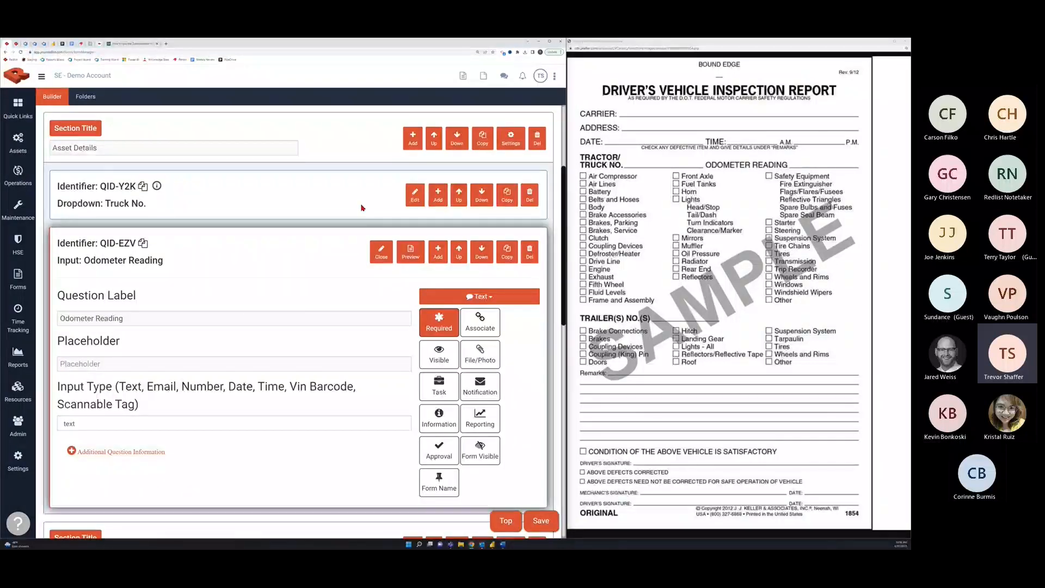
# Associate the Odometer Reading question with the Truck No. question
pyautogui.click(475, 327)
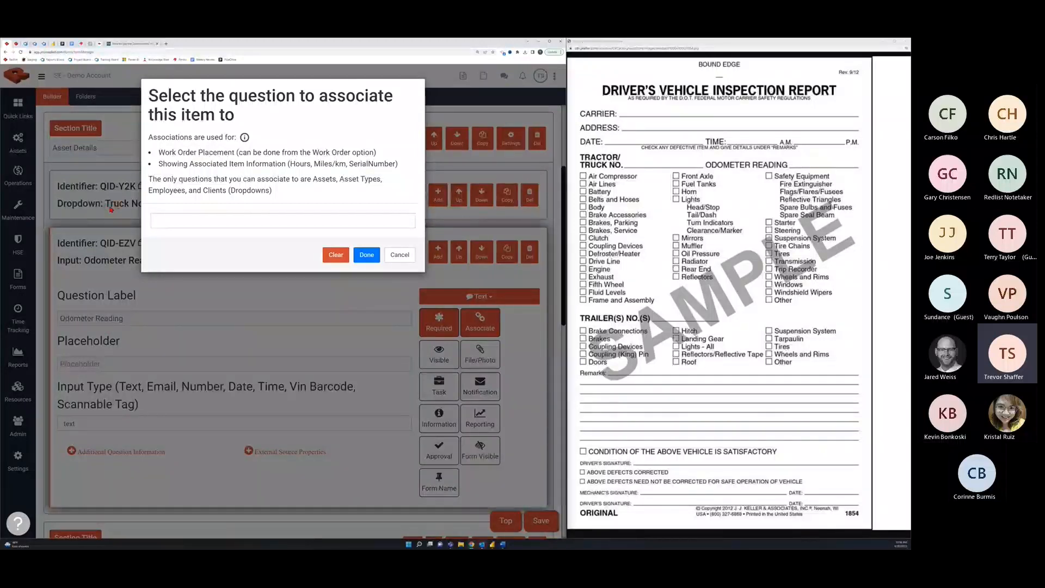
pyautogui.click(223, 223)
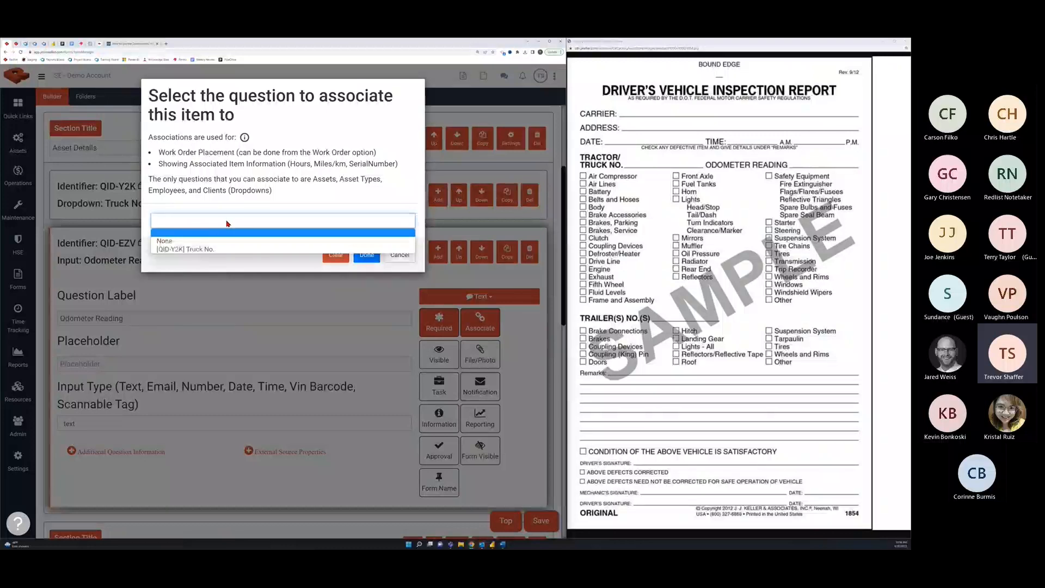
pyautogui.click(207, 250)
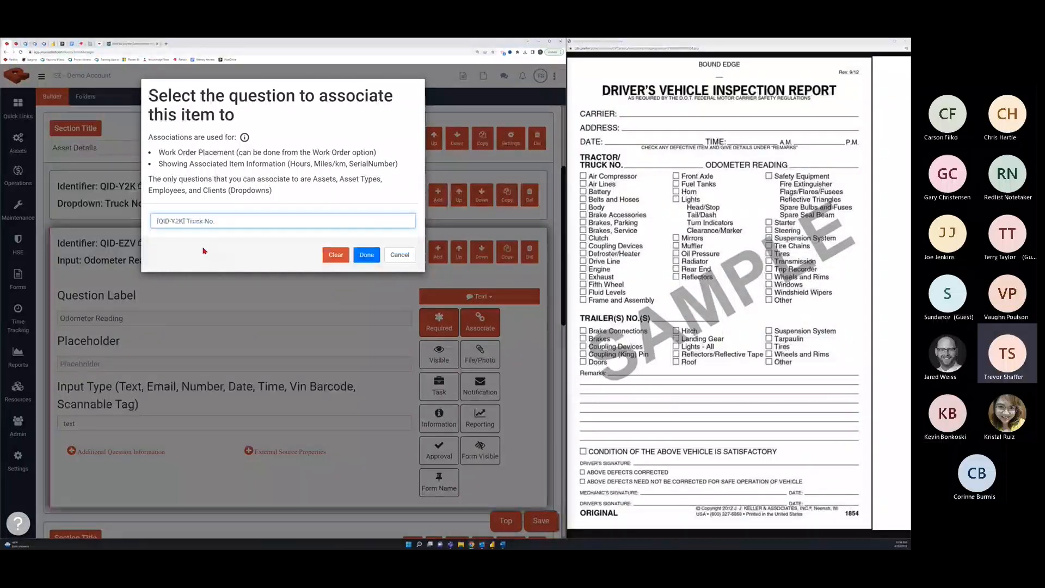
pyautogui.click(364, 258)
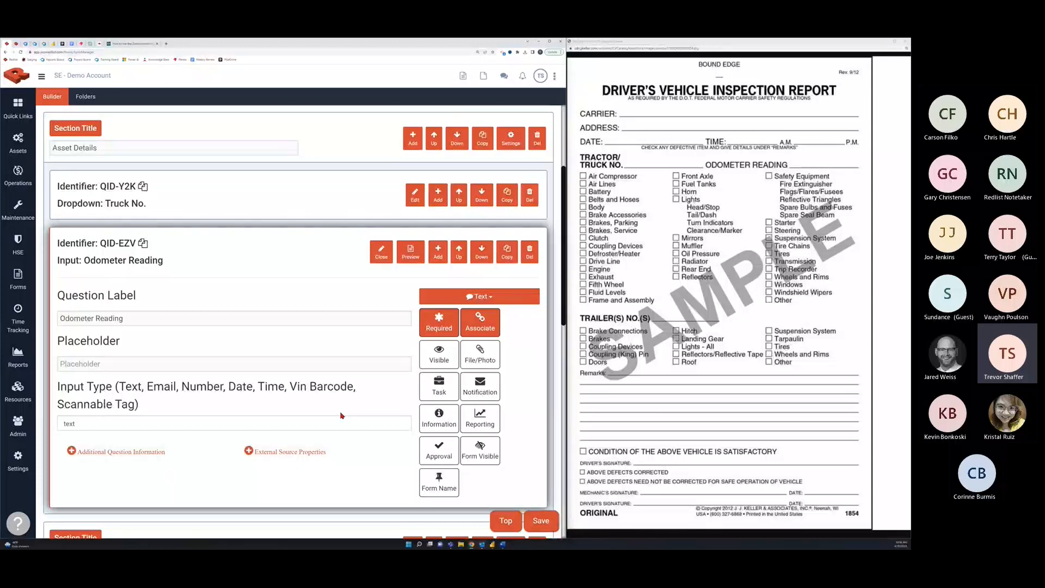
# Set the Odometer Reading question's external source property to Miles/km and collapse the question
pyautogui.click(250, 453)
pyautogui.click(275, 472)
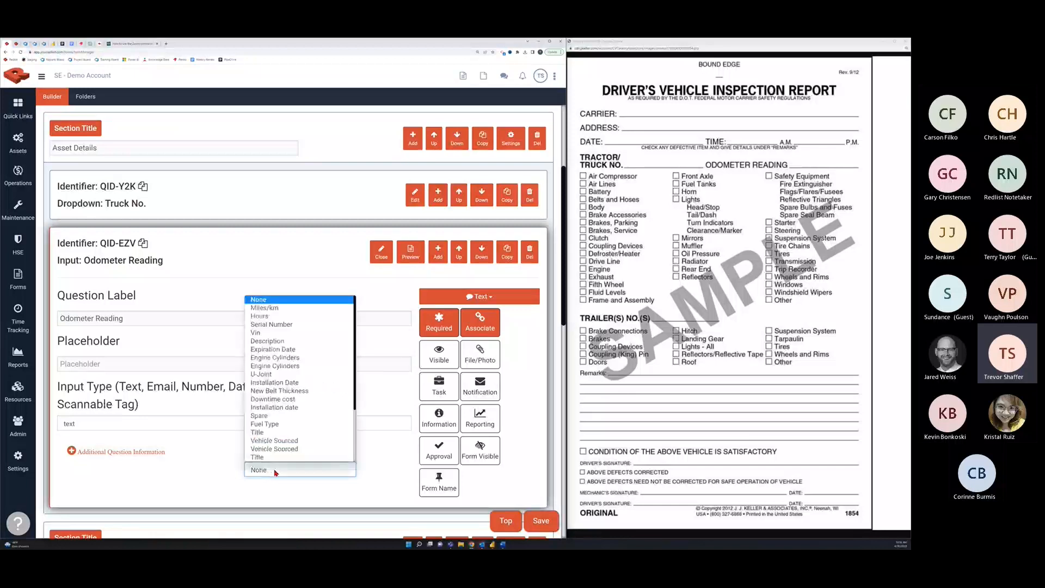
pyautogui.click(306, 309)
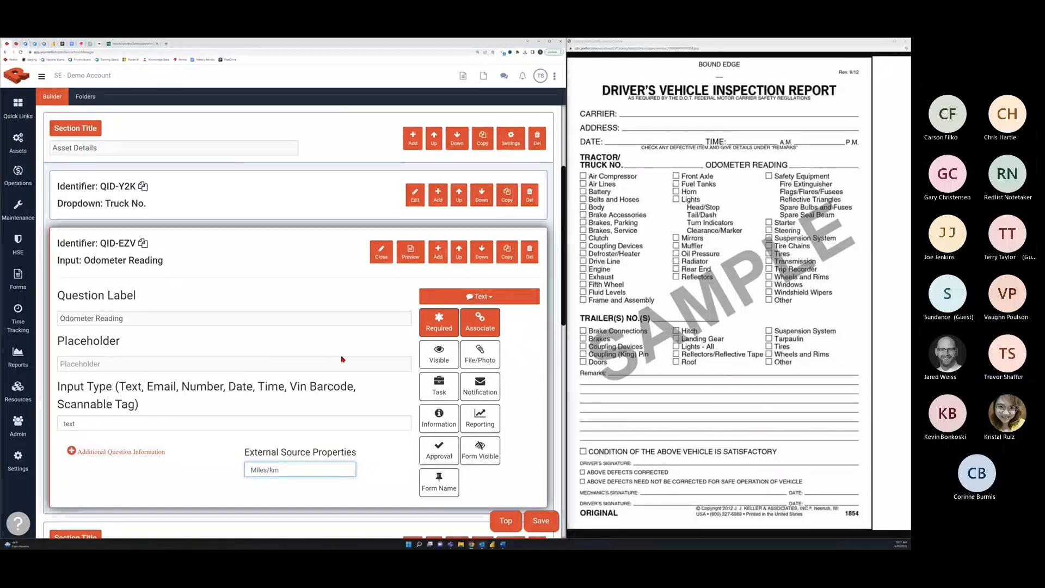
pyautogui.click(381, 263)
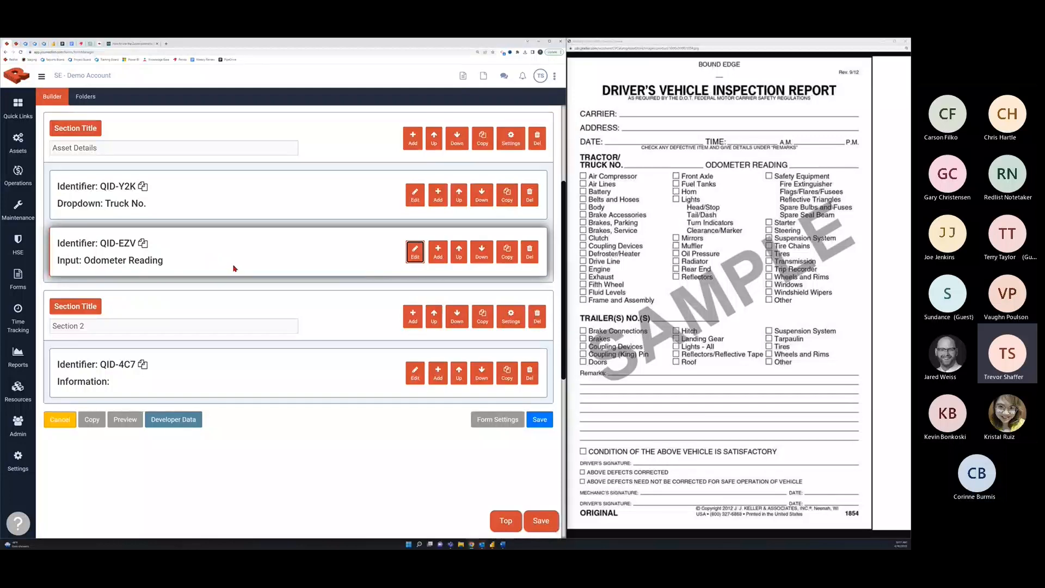
pyautogui.click(412, 254)
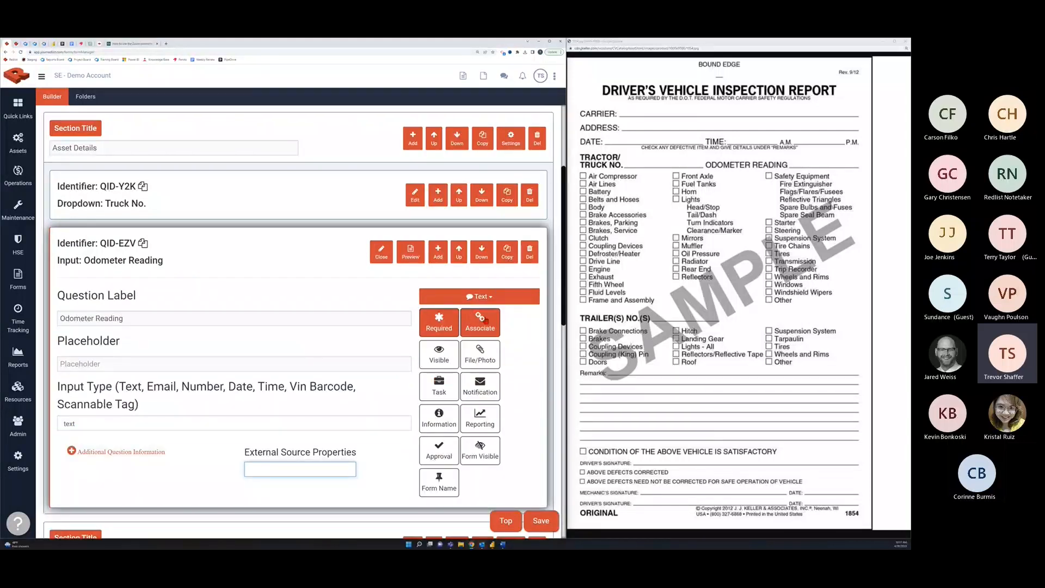
pyautogui.click(381, 251)
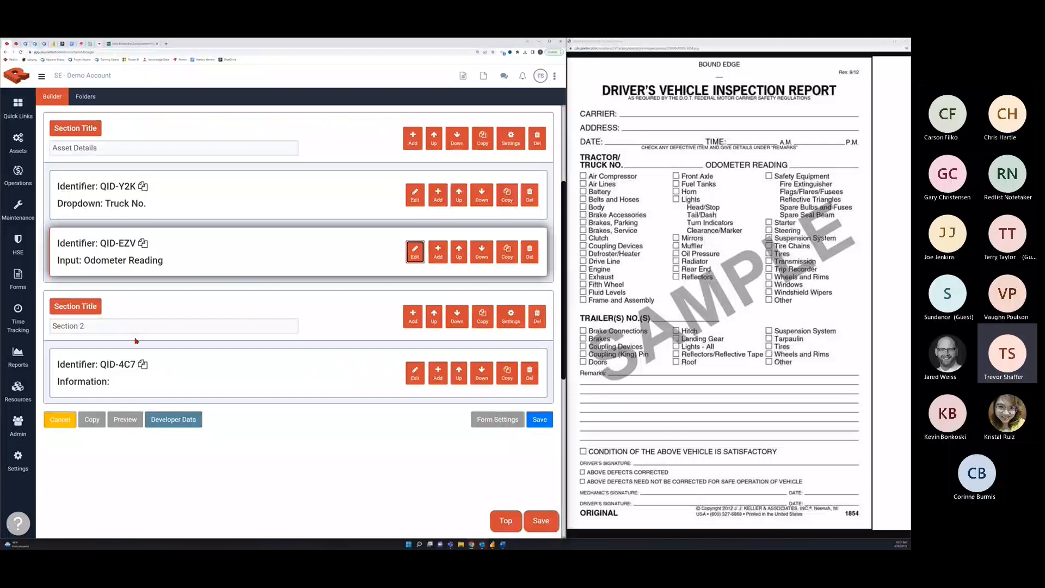
# Rename Section 2 as Truck Inspection
pyautogui.moveTo(106, 325); pyautogui.dragTo(48, 333)
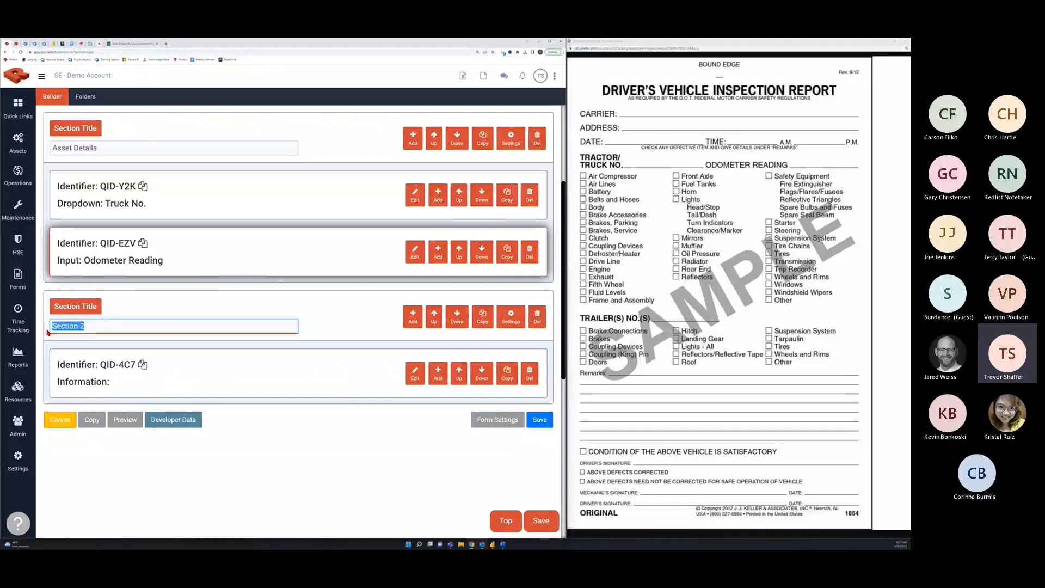
pyautogui.write('Truck INspec')
pyautogui.press('BackSpace')
pyautogui.press('BackSpace')
pyautogui.press('BackSpace')
pyautogui.press('BackSpace')
pyautogui.press('BackSpace')
pyautogui.write('nsp')
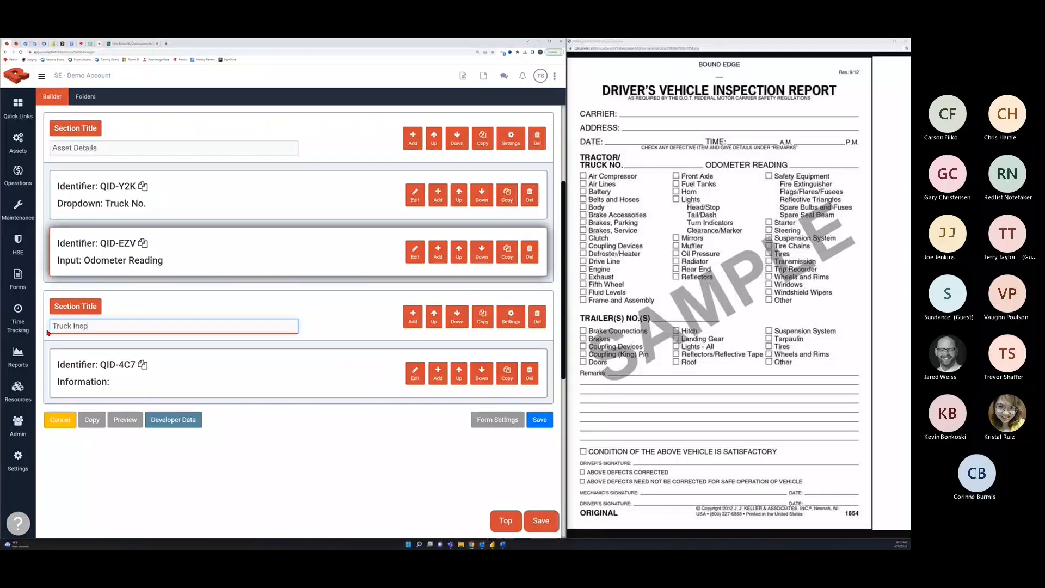
pyautogui.write('ection')
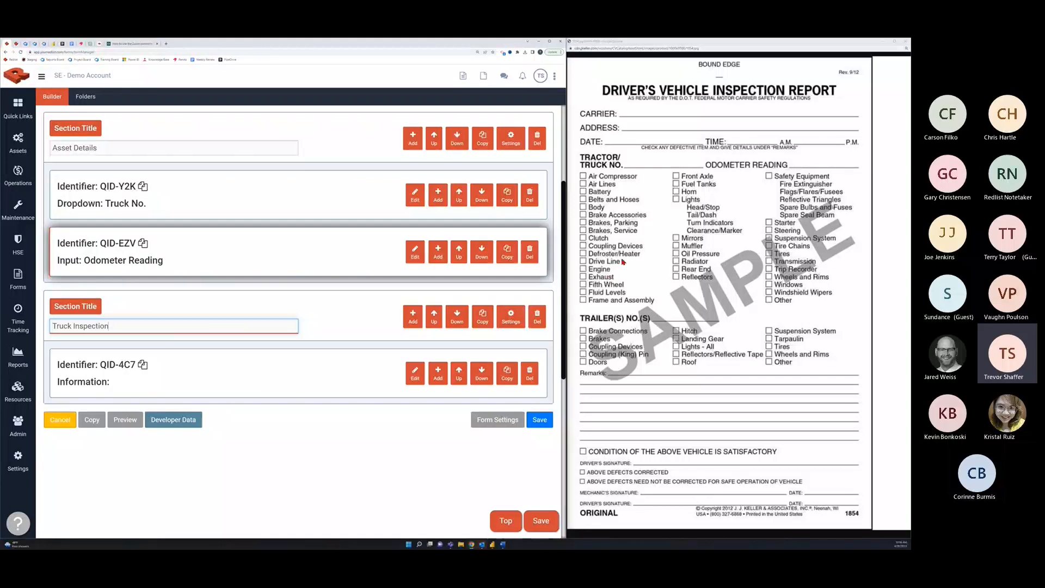
# Change the information question in the Truck Inspection section to a Select Button question
pyautogui.click(414, 375)
pyautogui.scroll(-1, 403, 357)
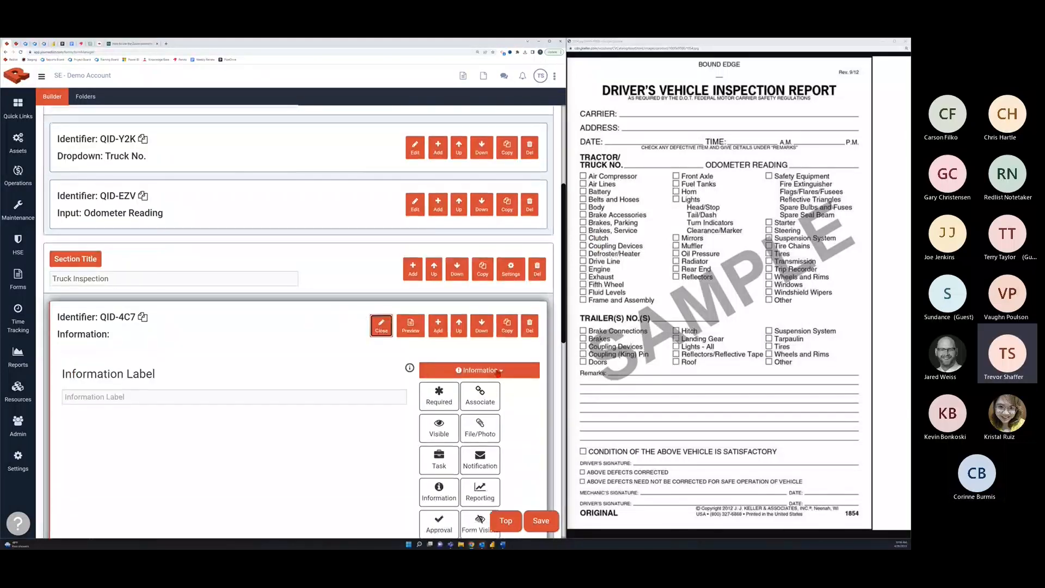
pyautogui.click(497, 372)
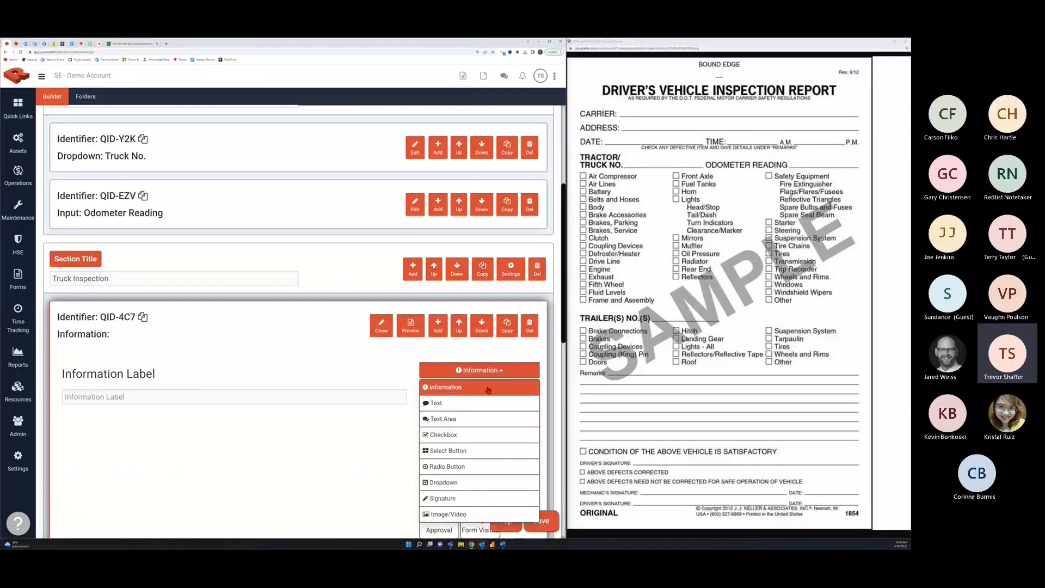
pyautogui.click(471, 453)
pyautogui.scroll(-1, 264, 375)
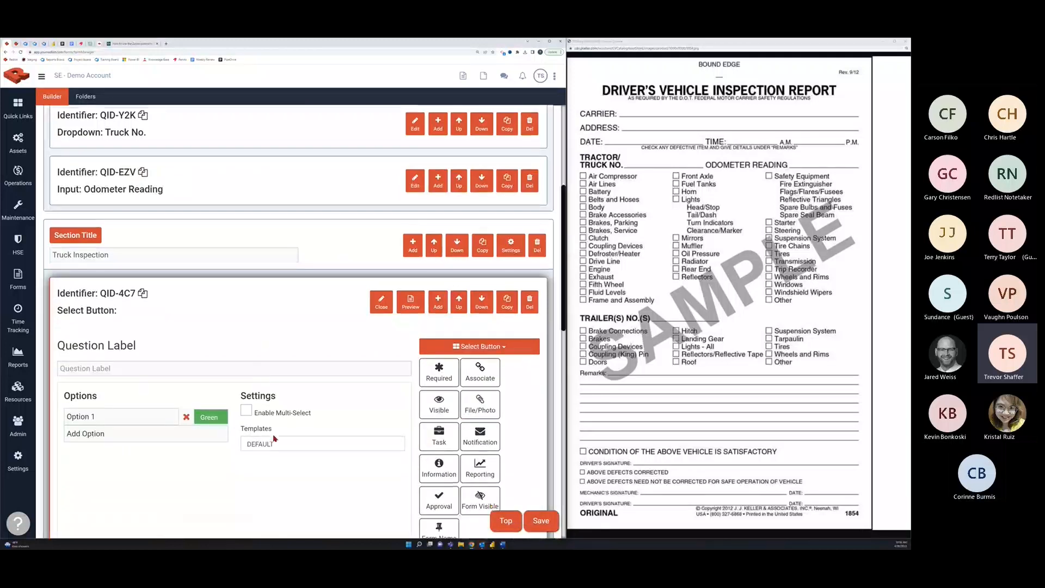
# Try the PASS_FAIL_NA template on the select button question, and settle on the PASS_FAIL template
pyautogui.click(297, 448)
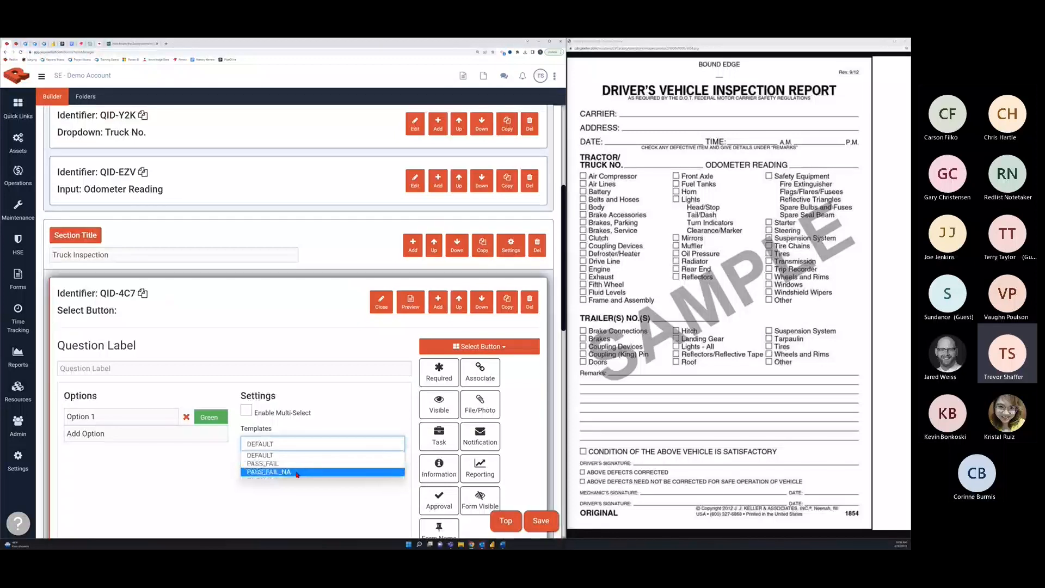
pyautogui.click(297, 474)
pyautogui.click(288, 446)
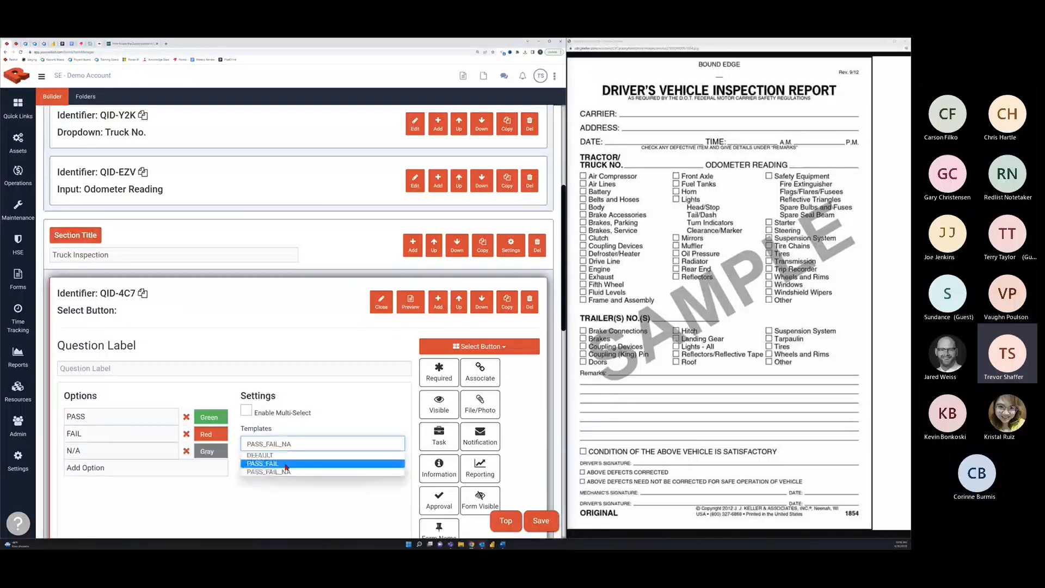
pyautogui.click(285, 463)
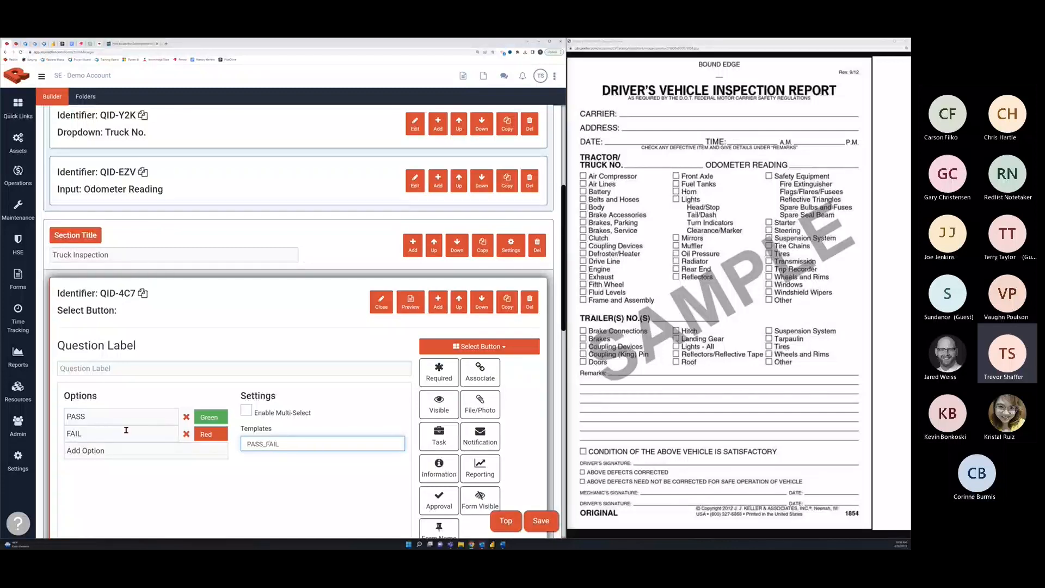
pyautogui.click(251, 445)
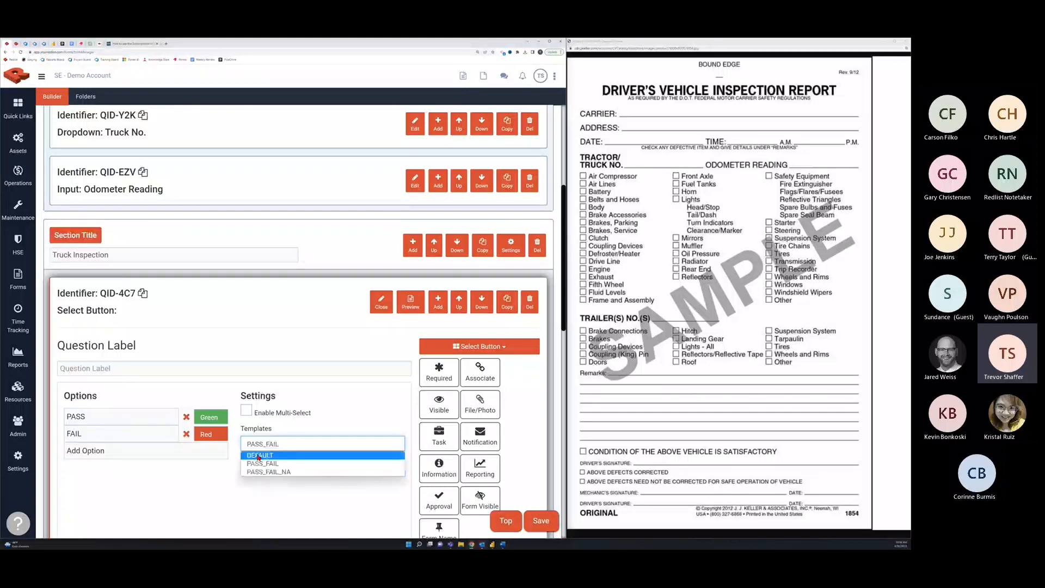
pyautogui.click(128, 473)
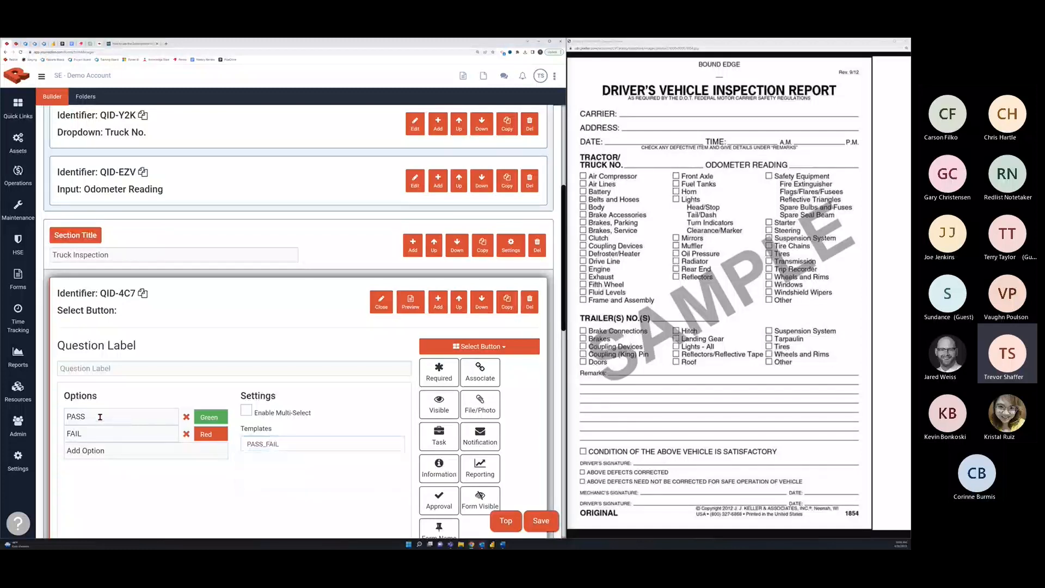
# Rename the select button question's two options as Yes and No
pyautogui.moveTo(100, 417); pyautogui.dragTo(60, 421)
pyautogui.write('Yes')
pyautogui.press('Tab')
pyautogui.press('BackSpace')
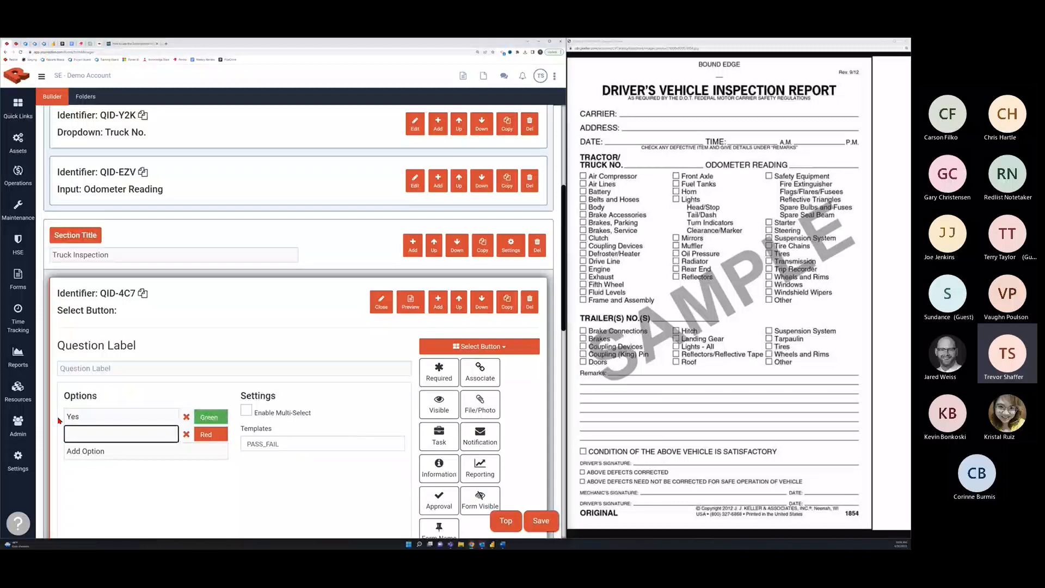
pyautogui.write('No')
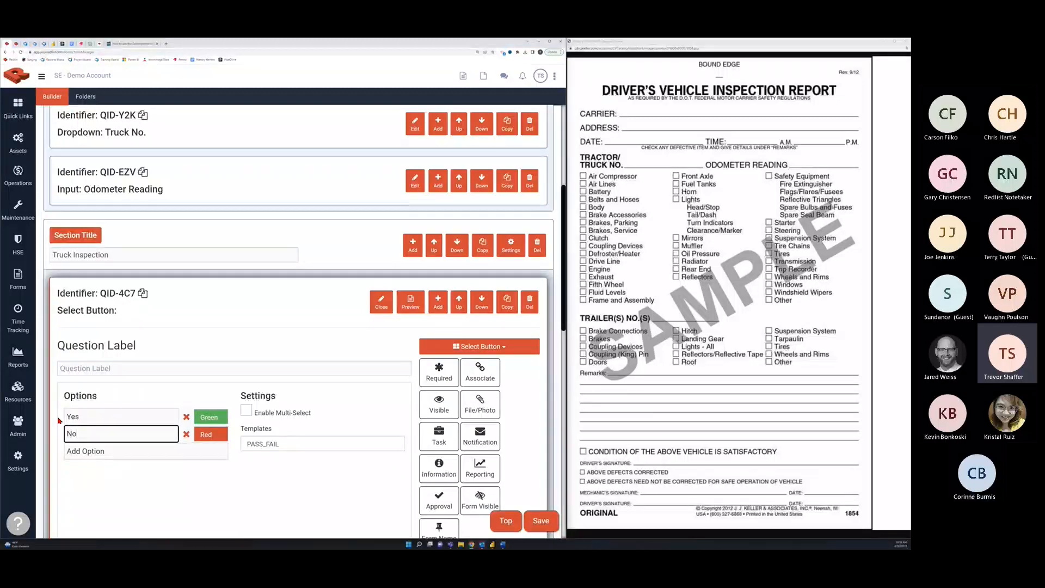
# Add three more options to the select button question, colouring Option 3 gray and Option 4 blue
pyautogui.click(83, 451)
pyautogui.click(83, 463)
pyautogui.click(83, 486)
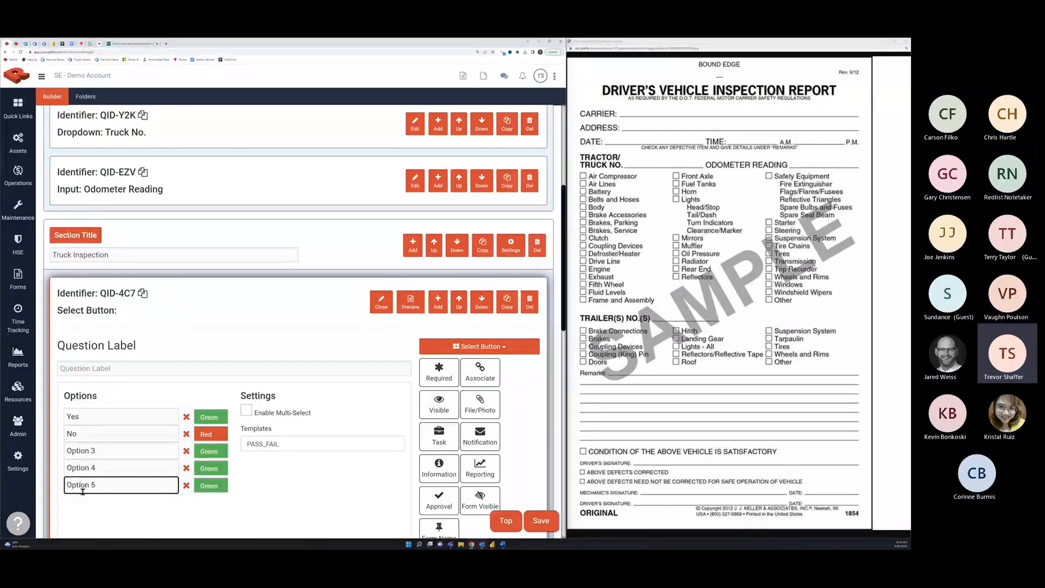
pyautogui.click(207, 454)
pyautogui.click(215, 496)
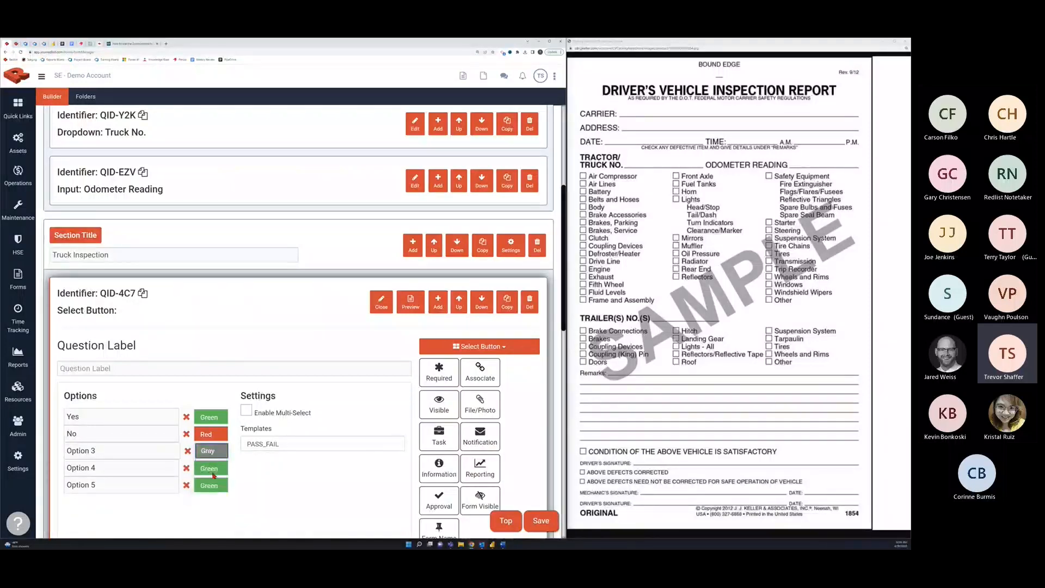
pyautogui.click(213, 470)
pyautogui.click(213, 498)
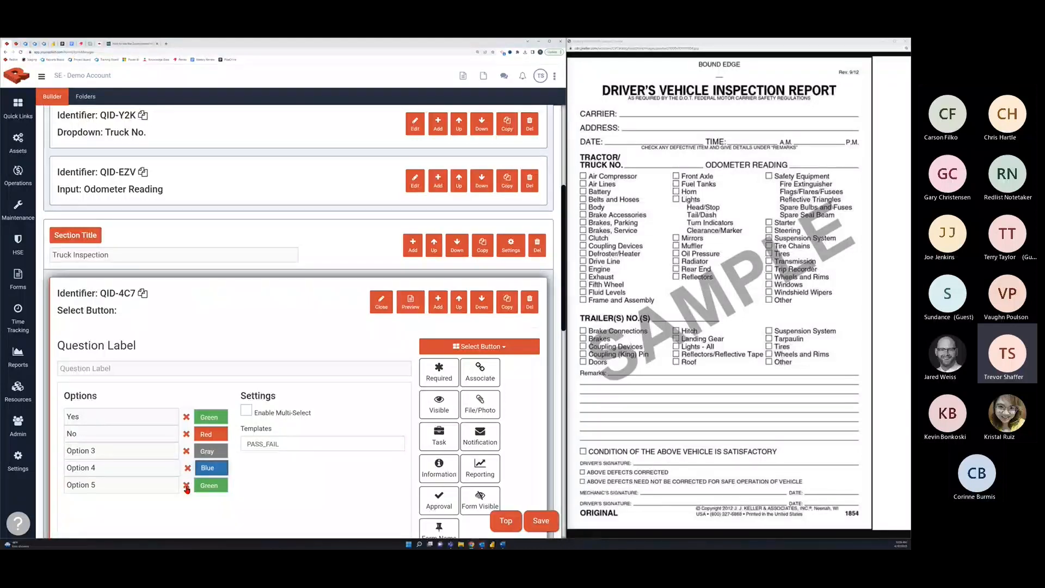
# Remove the three extra options below the No option
pyautogui.click(186, 486)
pyautogui.click(187, 468)
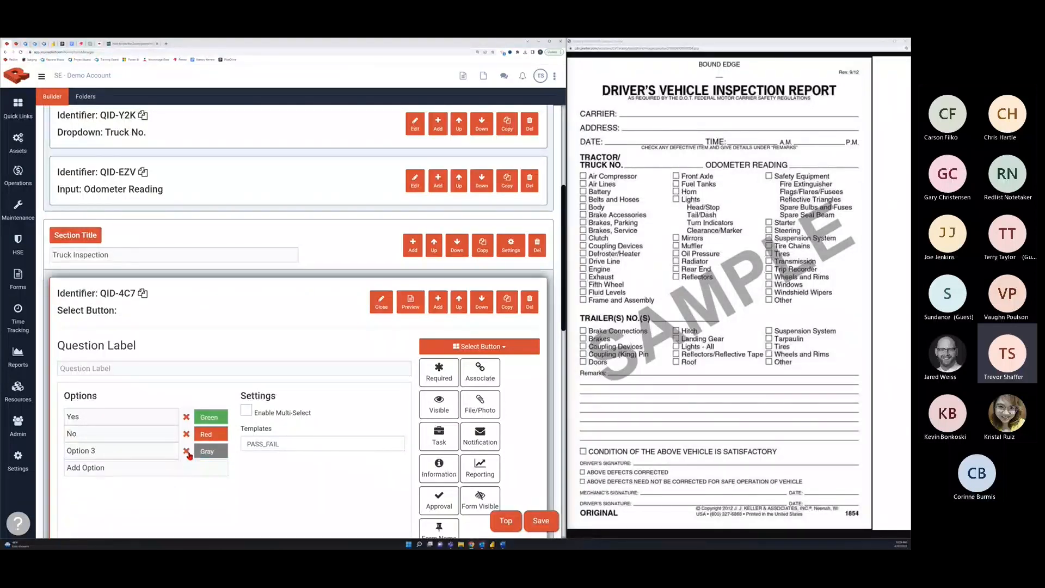
pyautogui.click(187, 452)
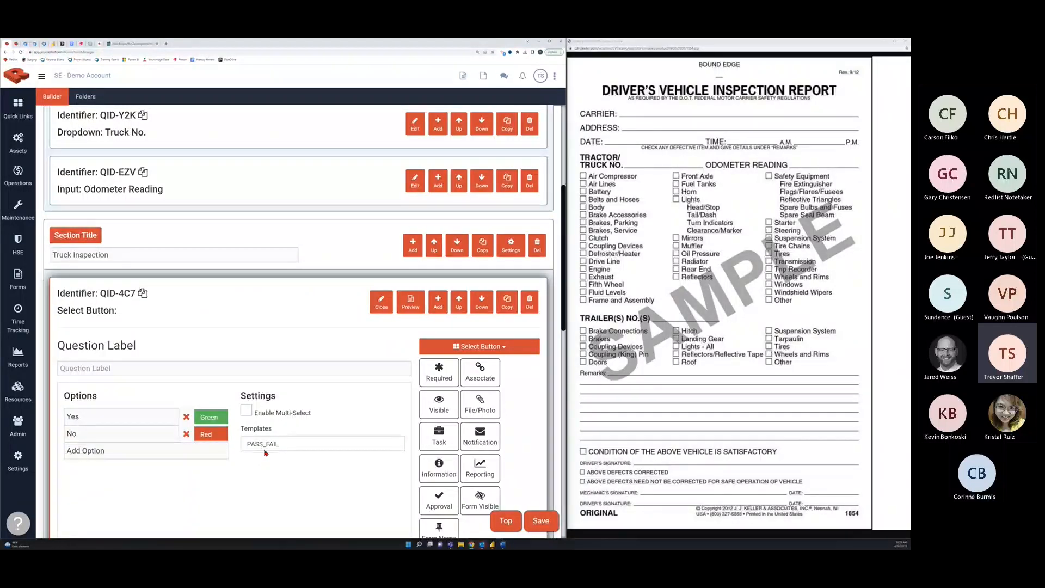
# Rename the select button question's green option as Pass and its red option as Fail
pyautogui.doubleClick(108, 423)
pyautogui.write('Pass')
pyautogui.press('Tab')
pyautogui.write('Fail')
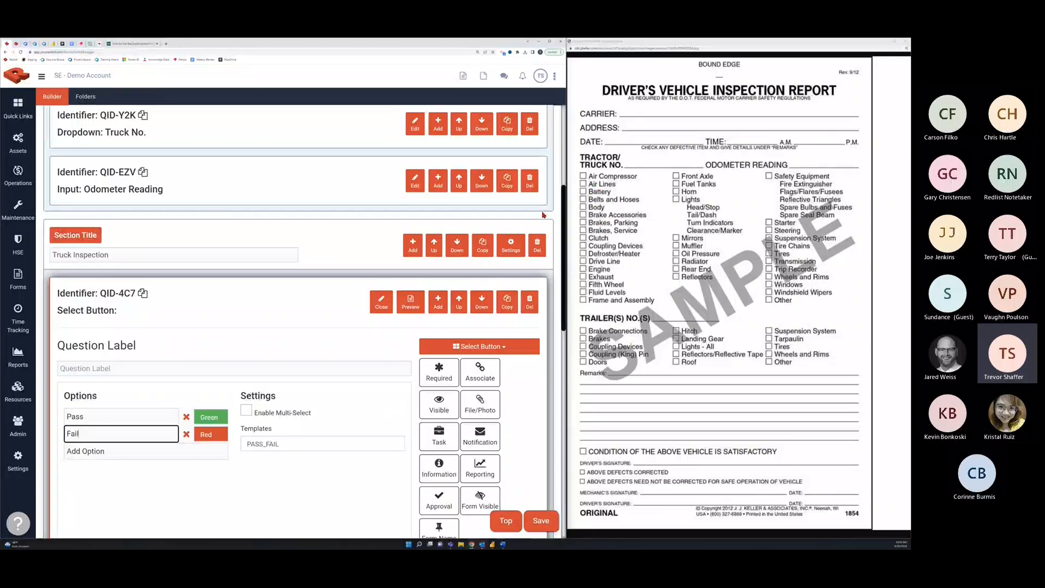
# Add a blank question below the Pass/Fail question, and delete that blank question
pyautogui.scroll(-4, 415, 313)
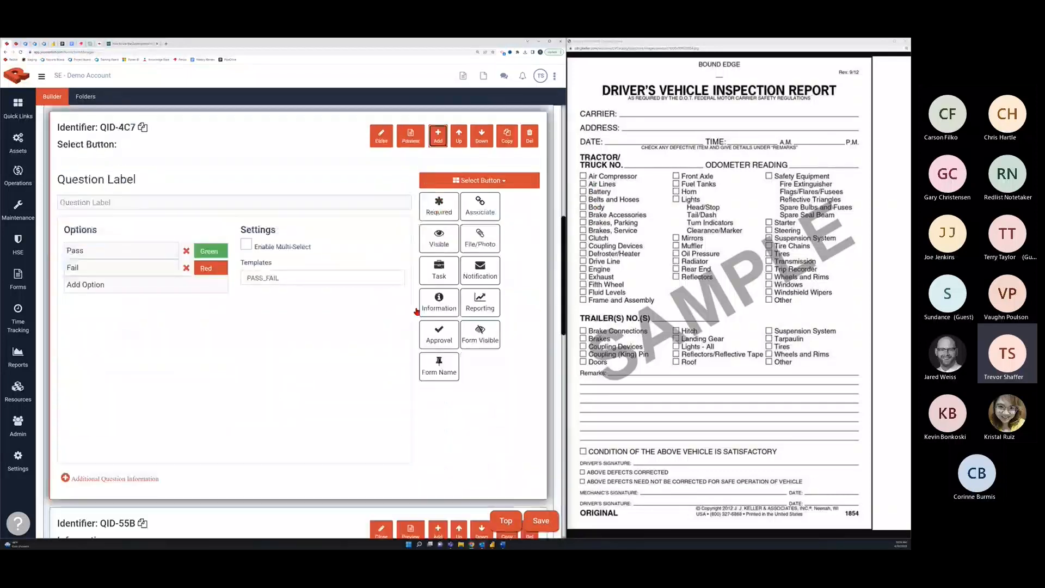
pyautogui.scroll(1, 408, 217)
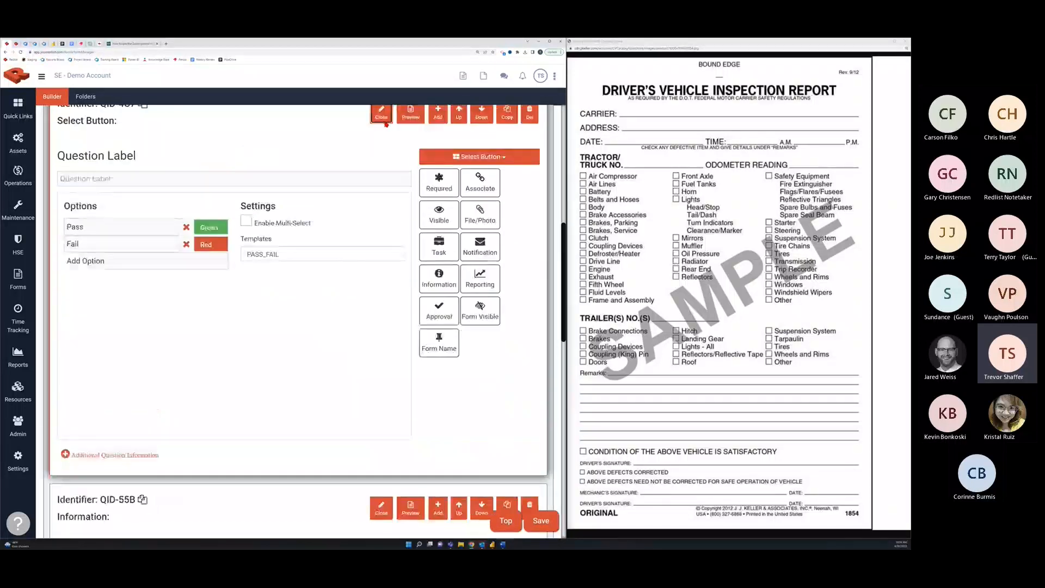
pyautogui.click(381, 117)
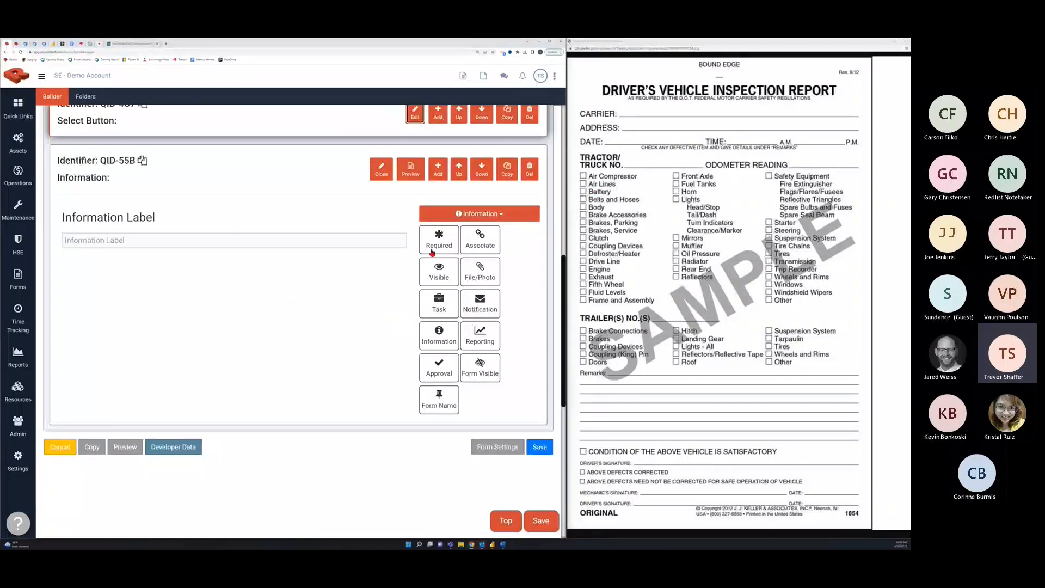
pyautogui.scroll(1, 263, 255)
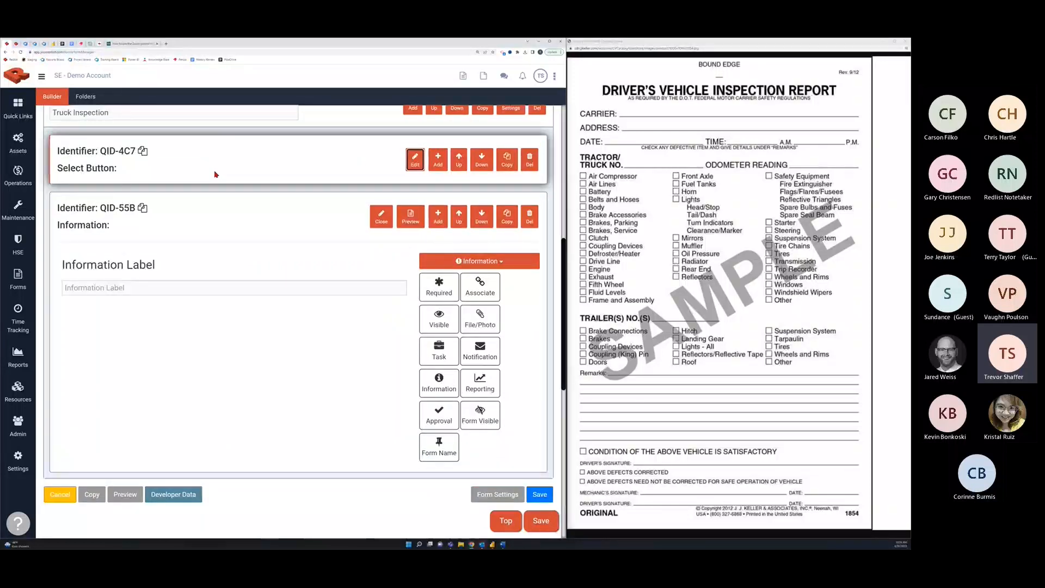
pyautogui.click(530, 217)
# Allow file/photo attachments on the Pass/Fail question when QID-4C7 is answered Fail, and make the photo required
pyautogui.click(415, 163)
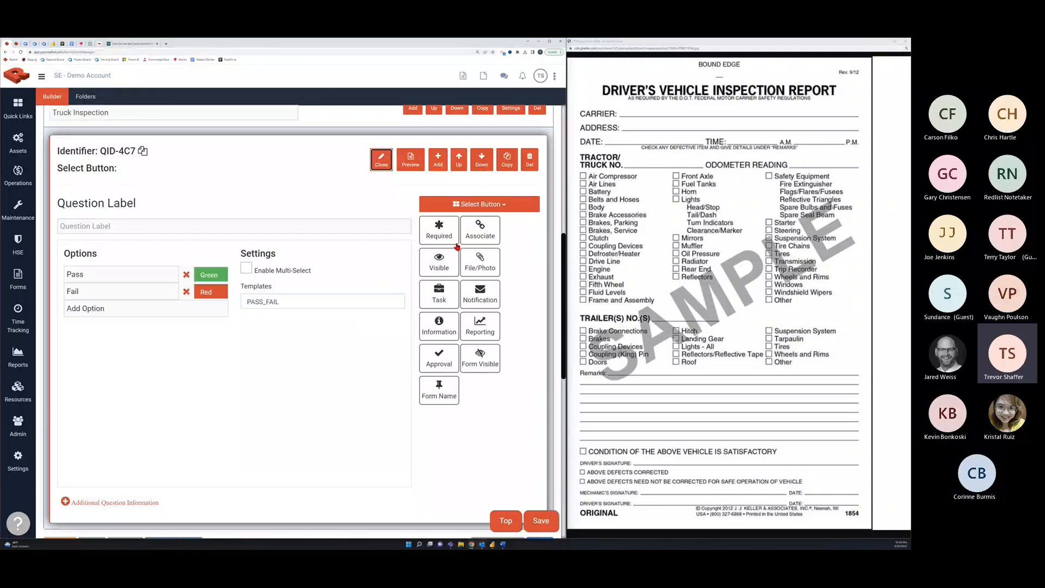
pyautogui.click(473, 261)
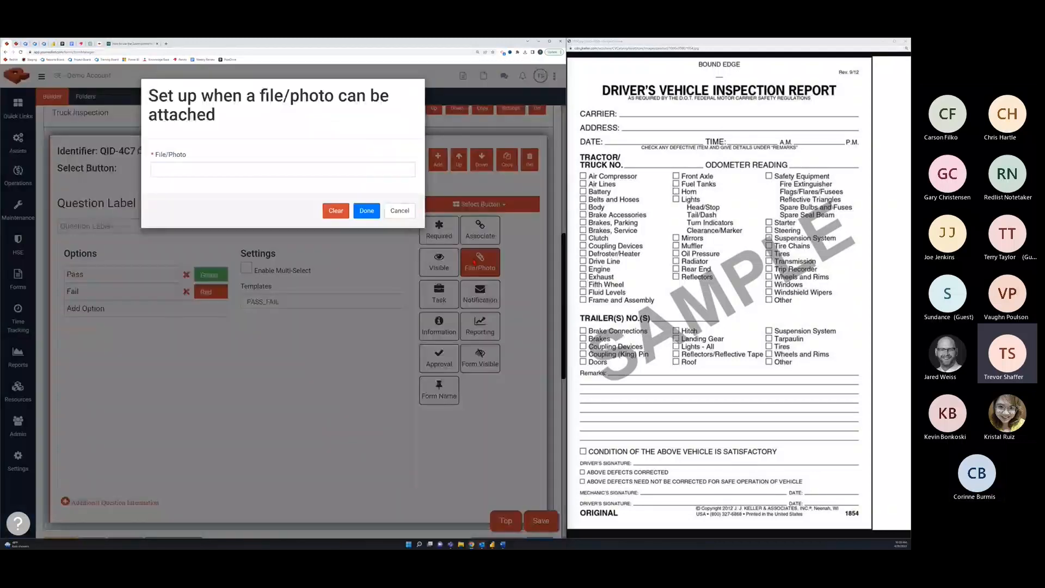
pyautogui.click(191, 172)
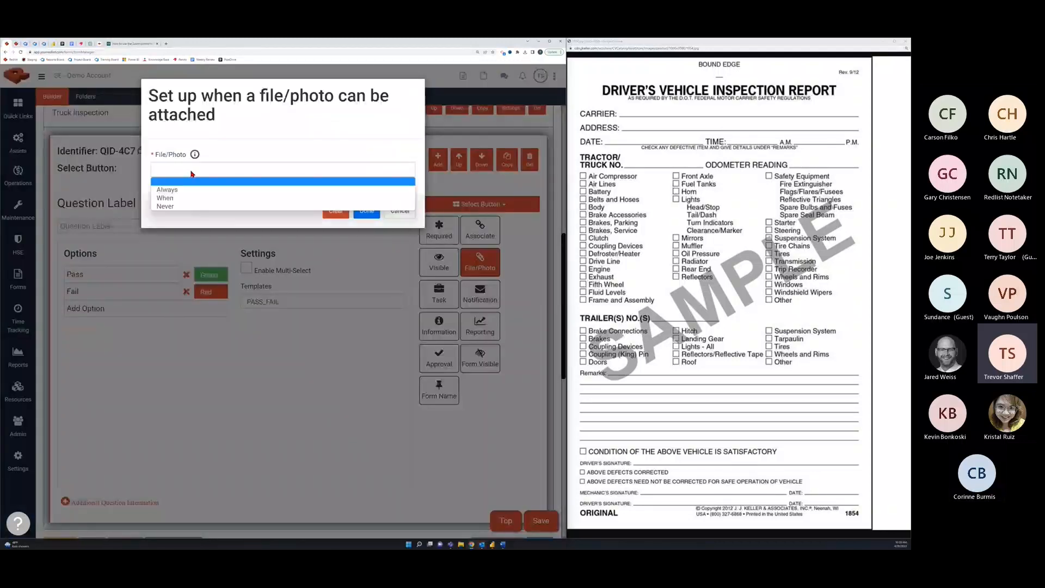
pyautogui.click(186, 199)
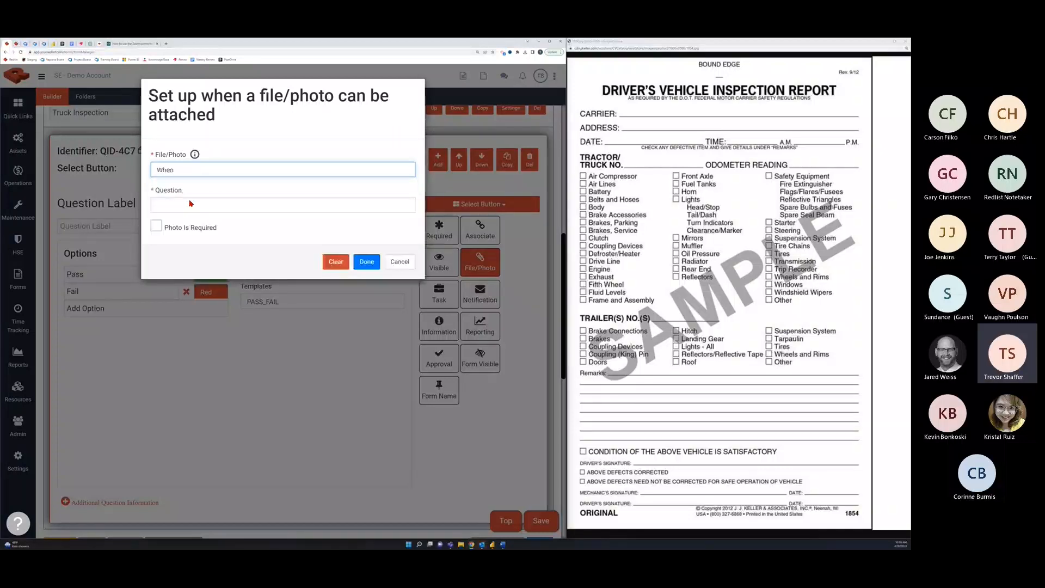
pyautogui.click(231, 210)
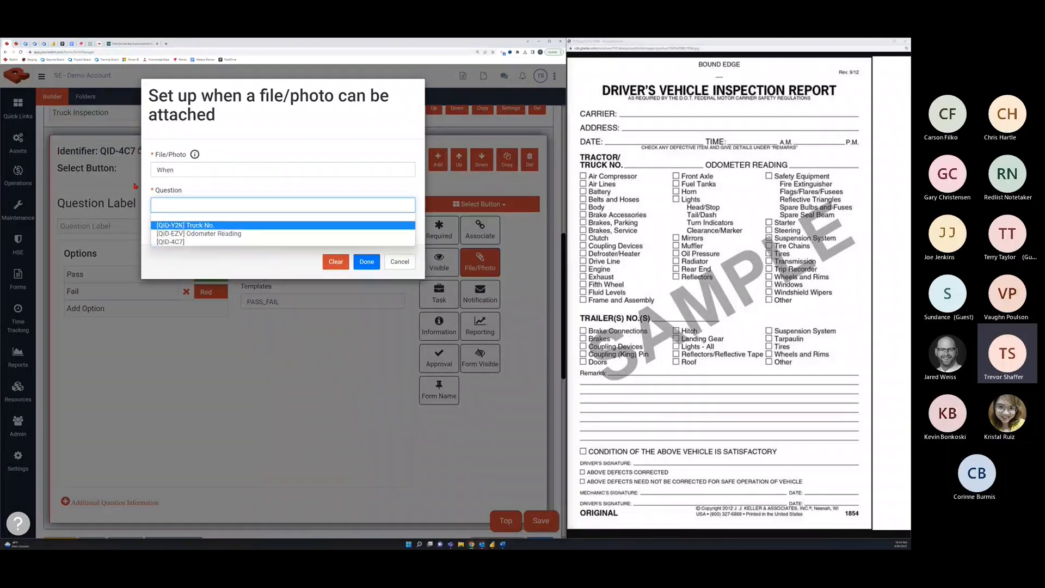
pyautogui.click(169, 245)
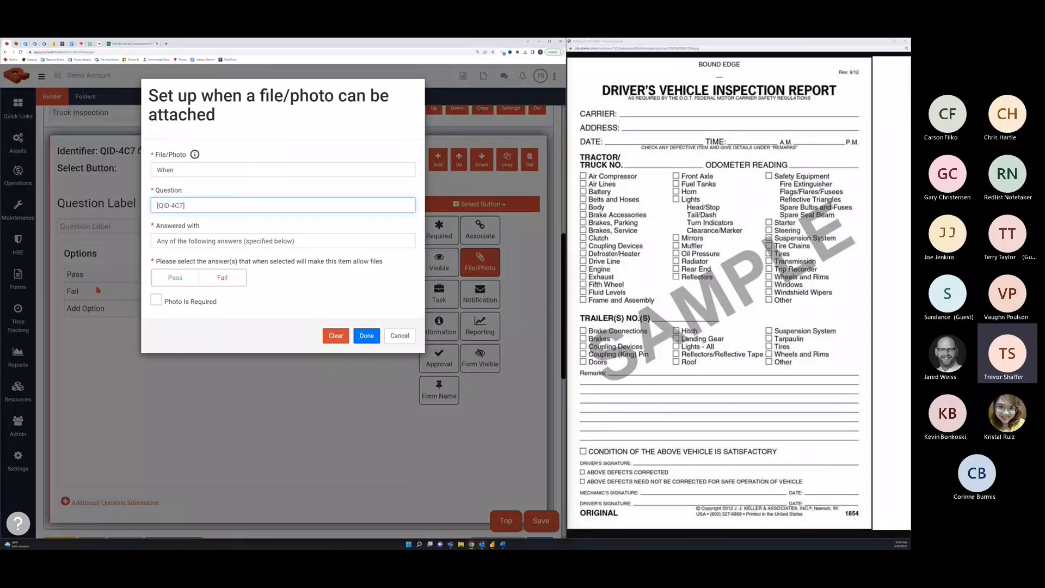
pyautogui.click(223, 284)
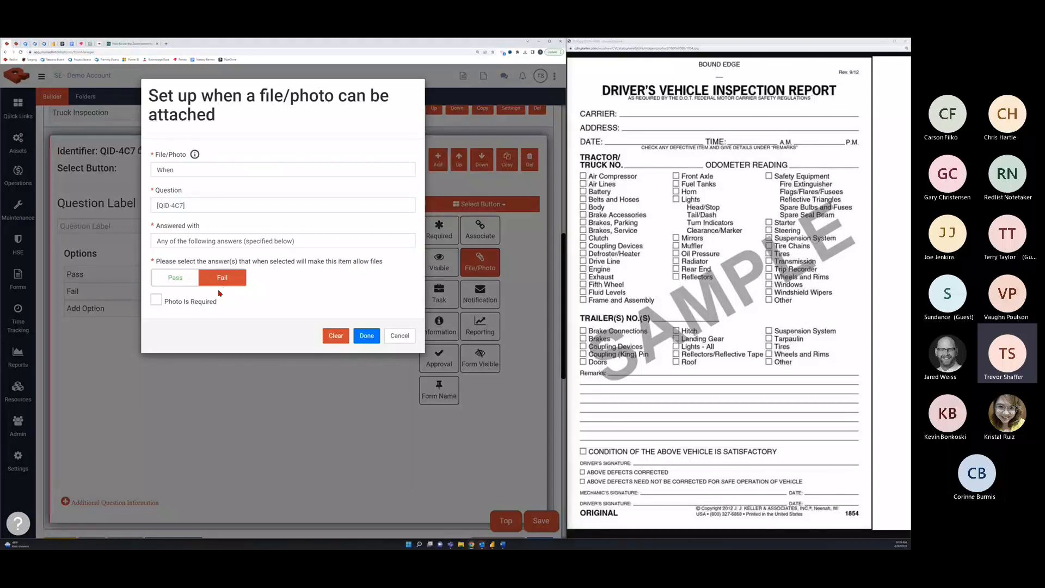
pyautogui.click(157, 301)
pyautogui.click(367, 336)
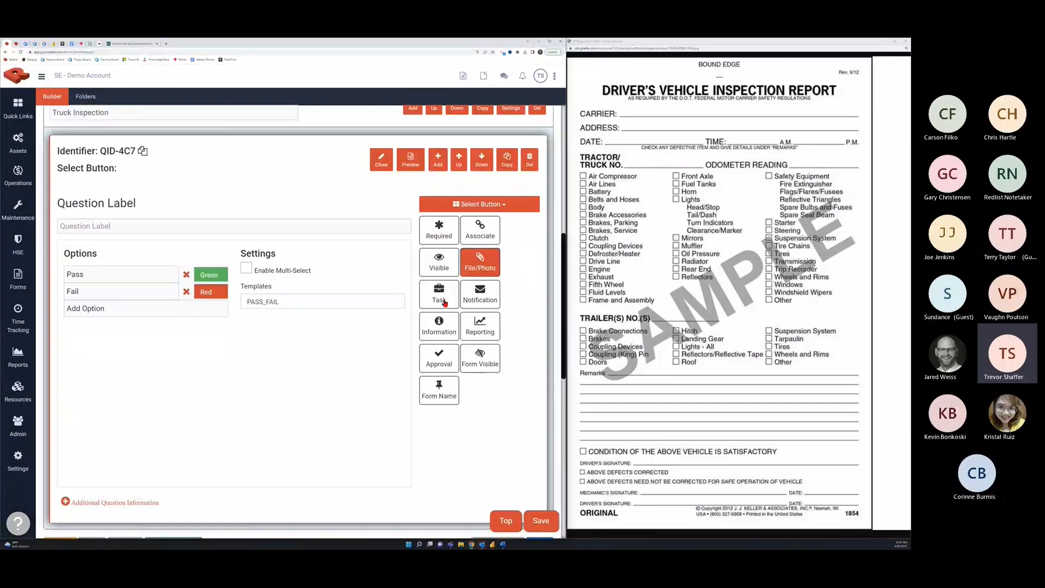
# Set the Pass/Fail question to generate a task when QID-4C7 is answered Fail
pyautogui.click(446, 300)
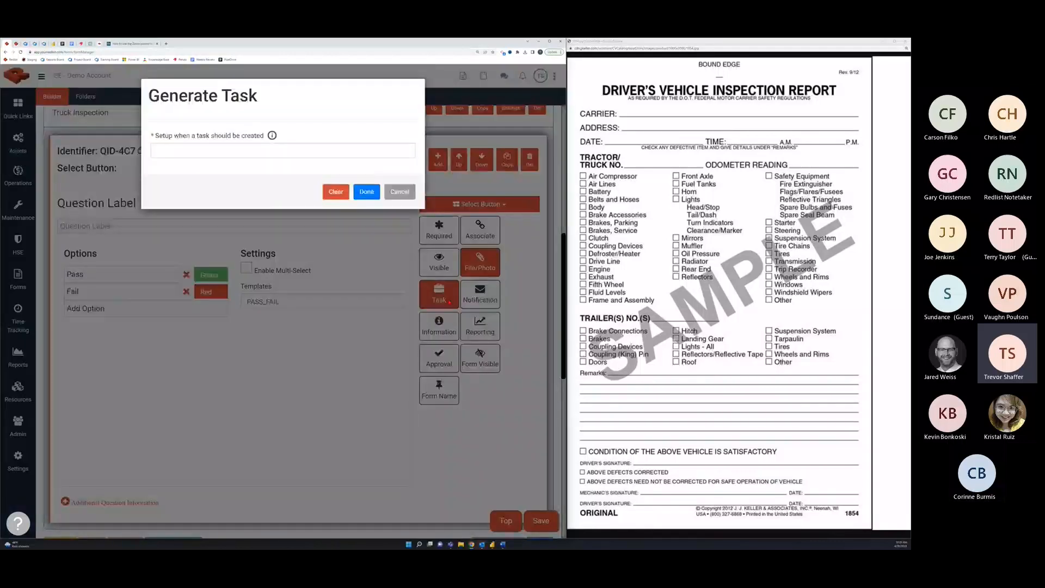
pyautogui.click(220, 152)
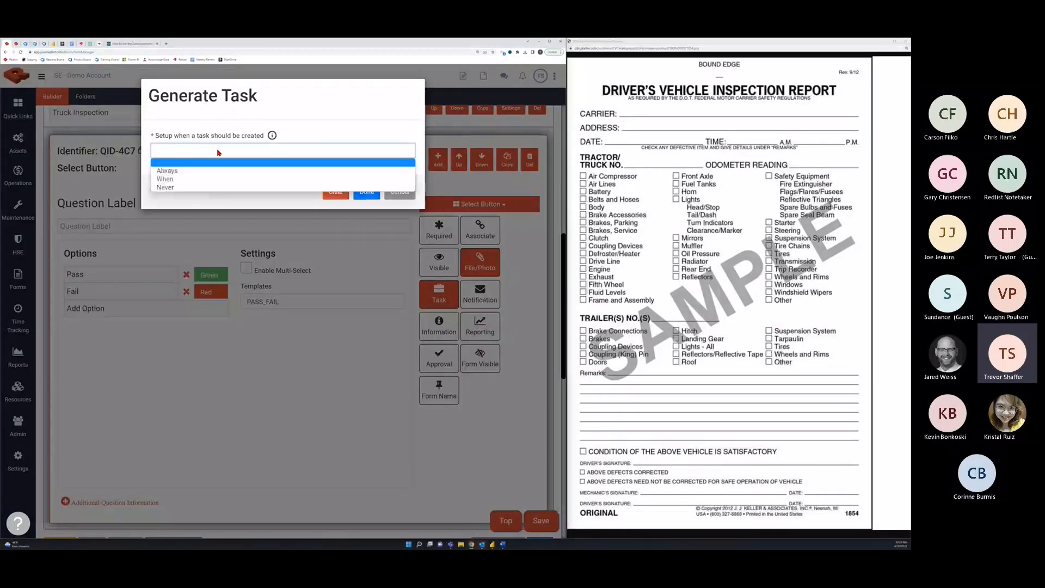
pyautogui.click(206, 180)
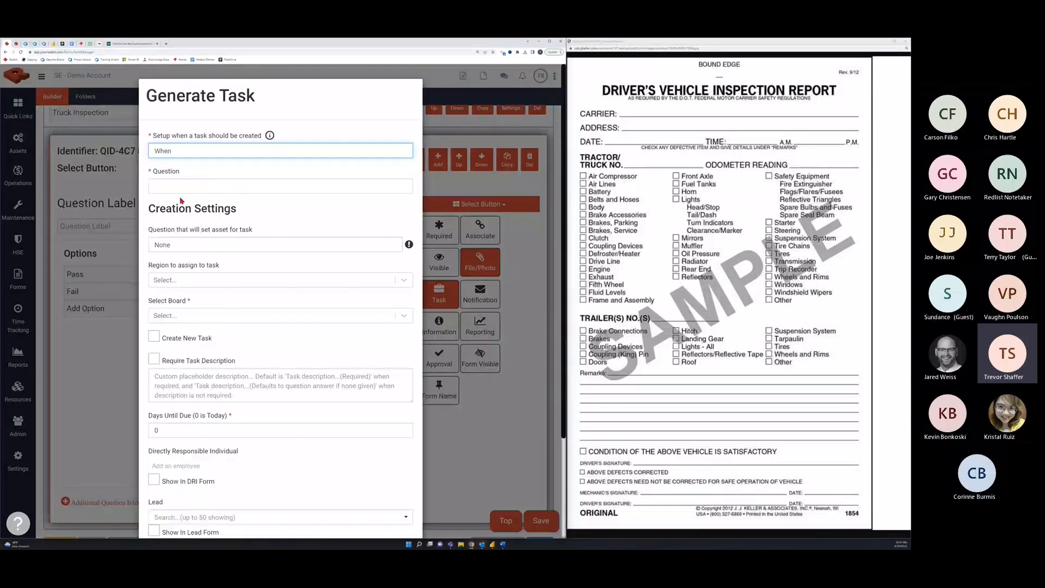
pyautogui.click(181, 187)
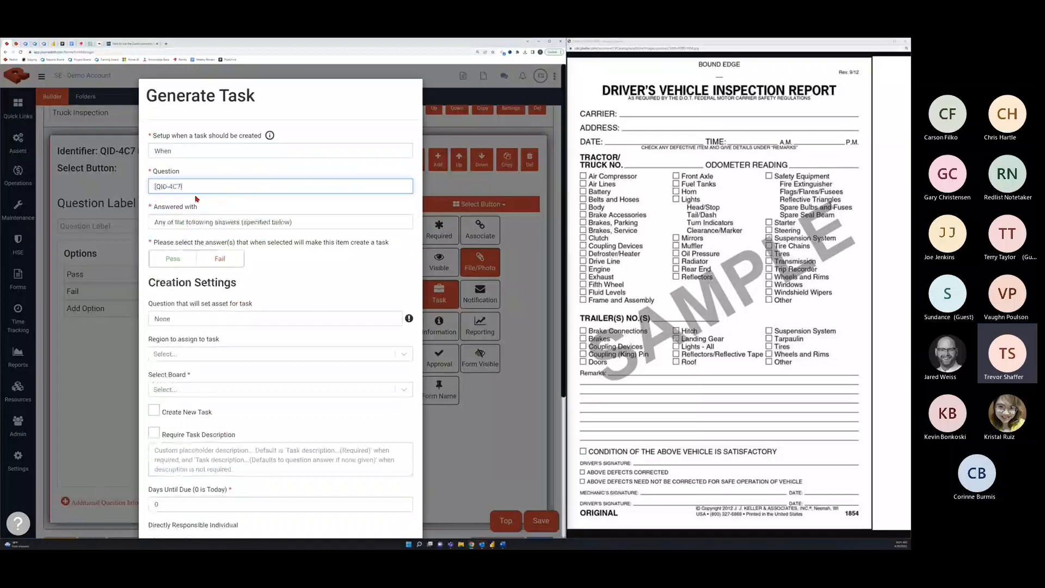
pyautogui.click(218, 260)
# Set the task's asset from Question 1 and assign the task to the Maintenance board
pyautogui.scroll(-1, 246, 269)
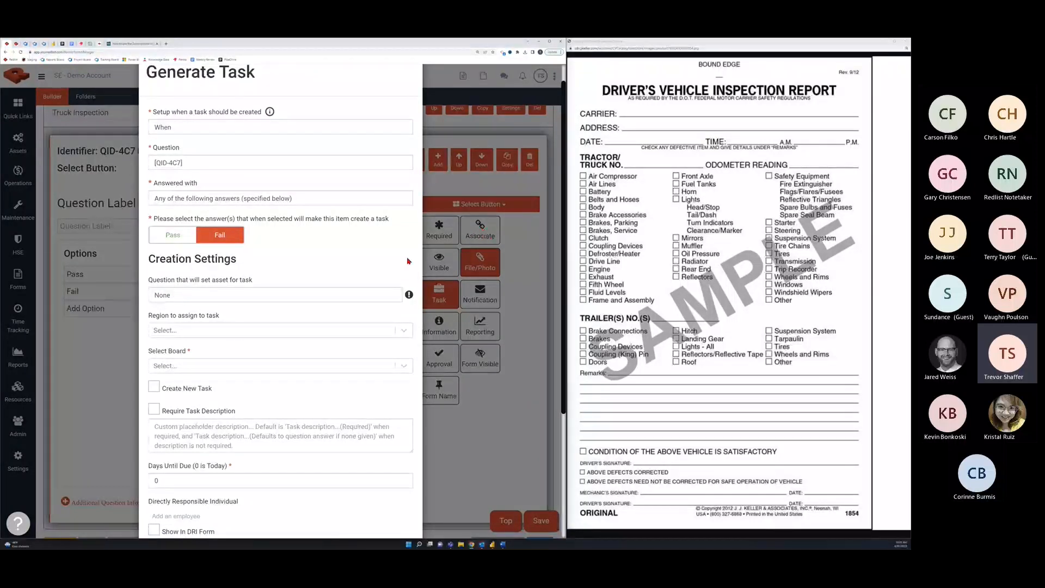
pyautogui.click(191, 299)
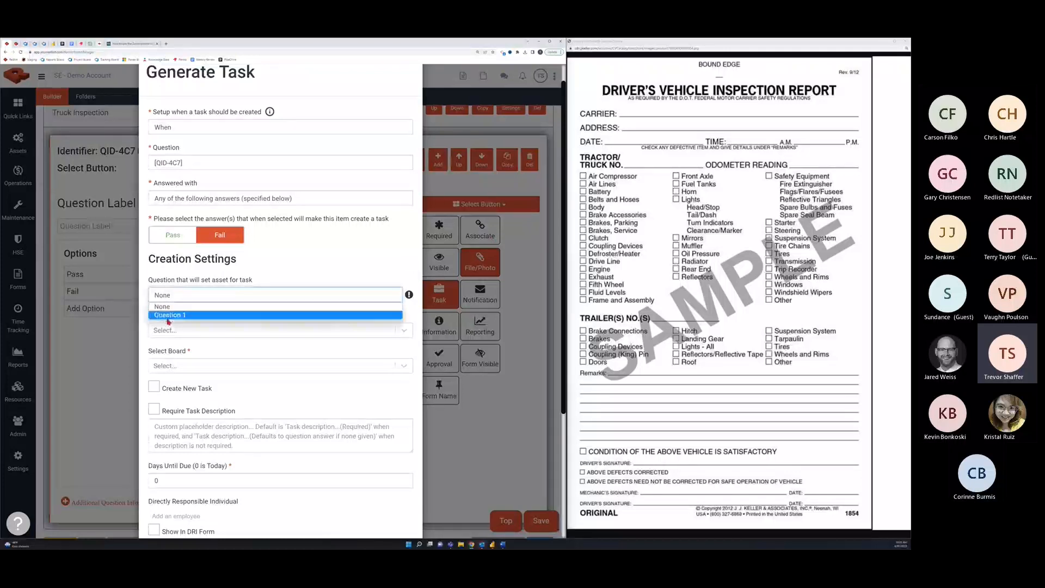
pyautogui.click(171, 316)
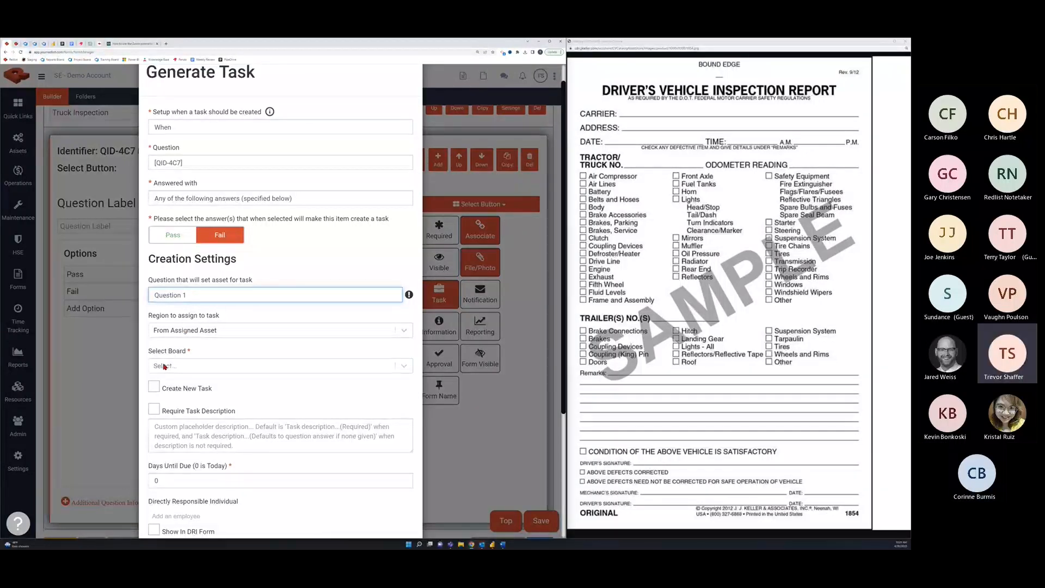
pyautogui.moveTo(150, 352); pyautogui.dragTo(185, 356)
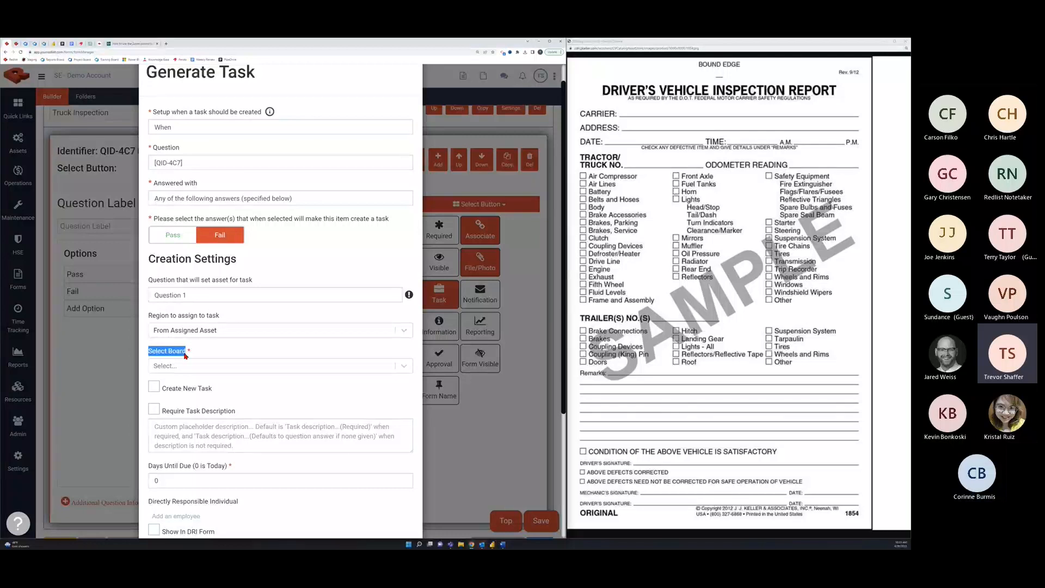
pyautogui.click(216, 370)
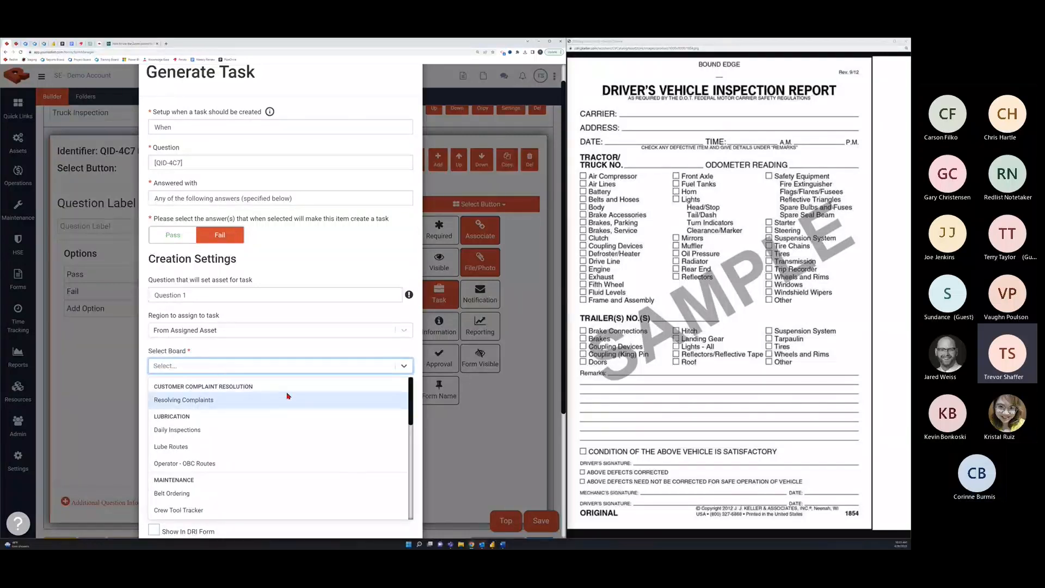
pyautogui.scroll(-2, 267, 404)
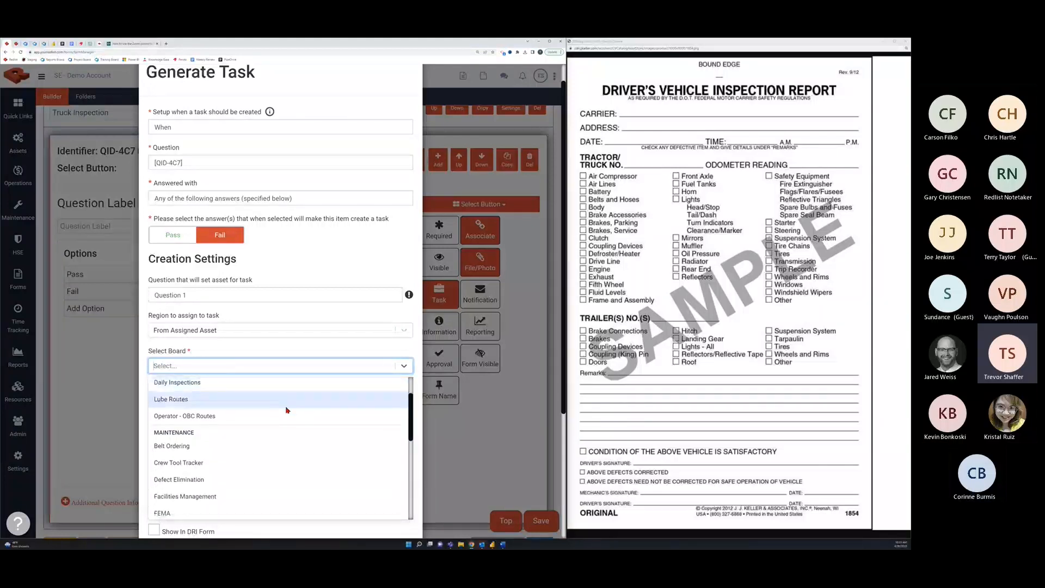
pyautogui.write('main')
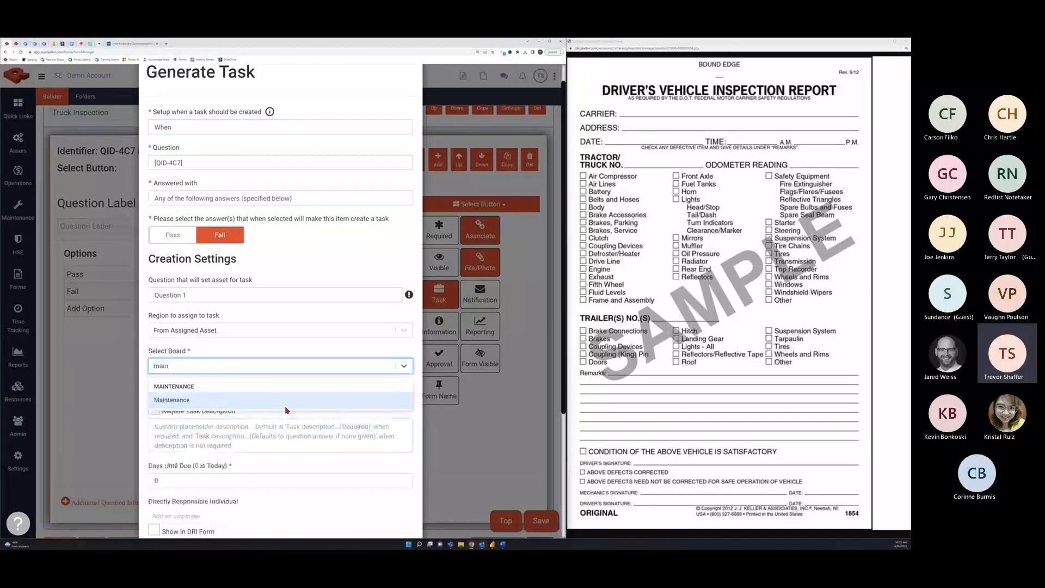
pyautogui.click(234, 404)
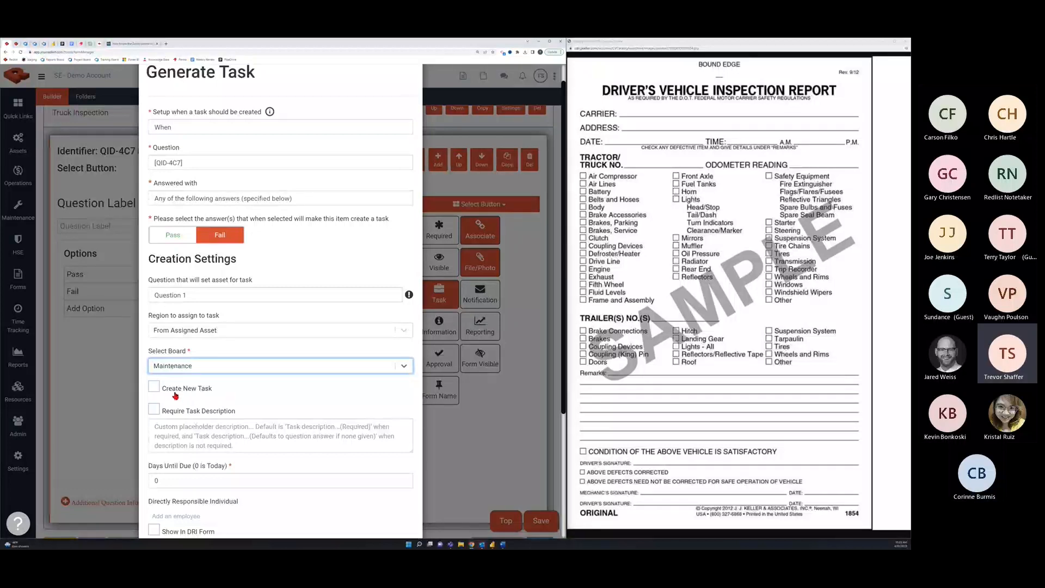
# Switch Create New Task on and back off, and require a task description
pyautogui.click(157, 390)
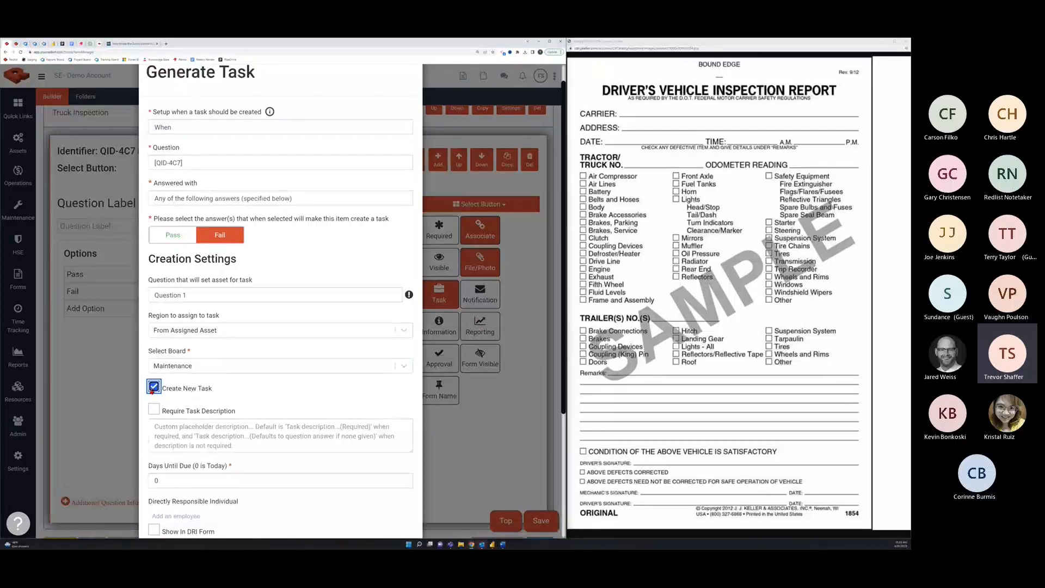
pyautogui.click(153, 387)
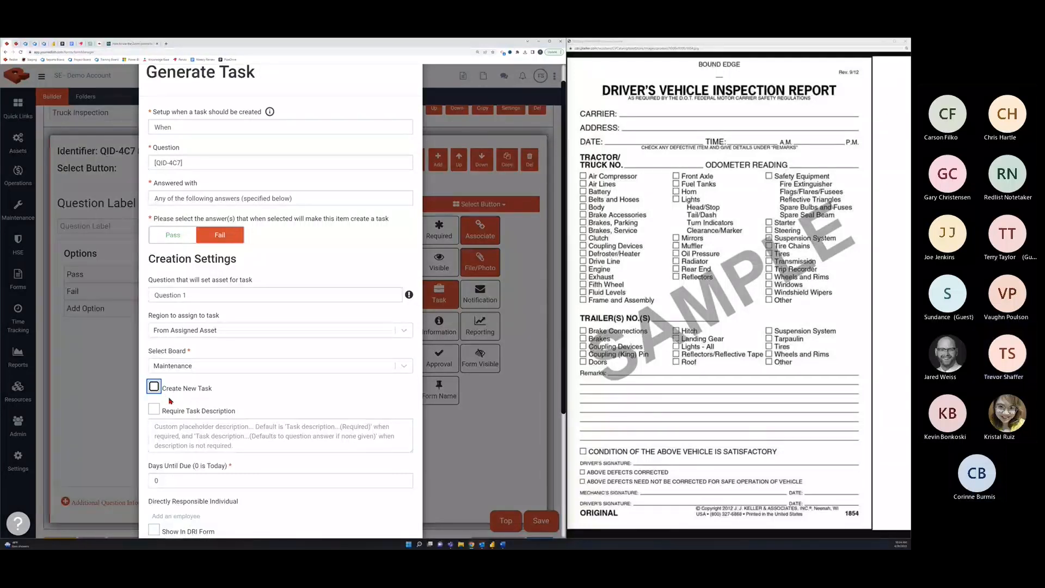
pyautogui.scroll(-2, 170, 418)
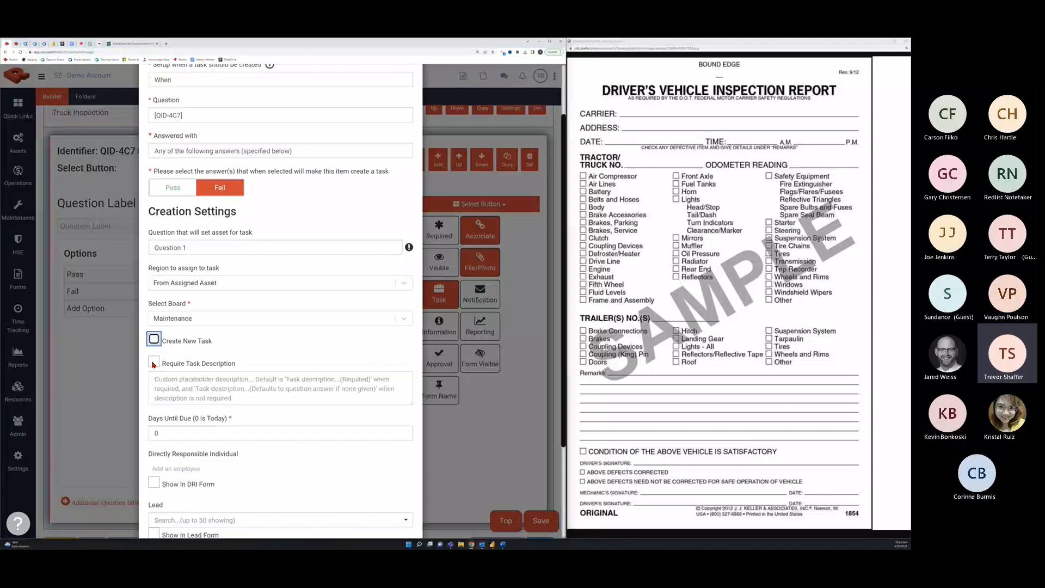
pyautogui.click(154, 363)
pyautogui.click(171, 384)
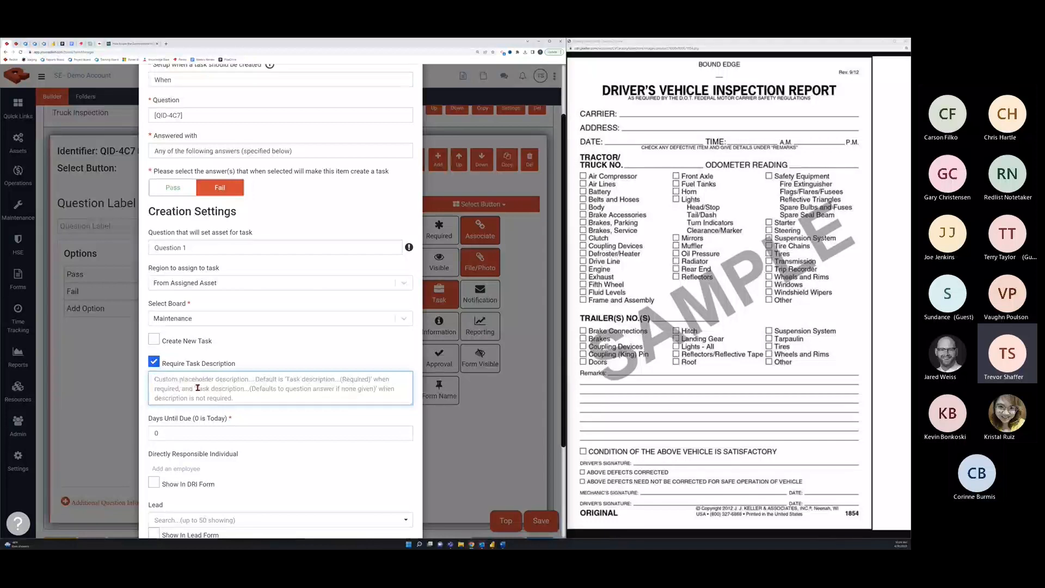
pyautogui.write('Ds')
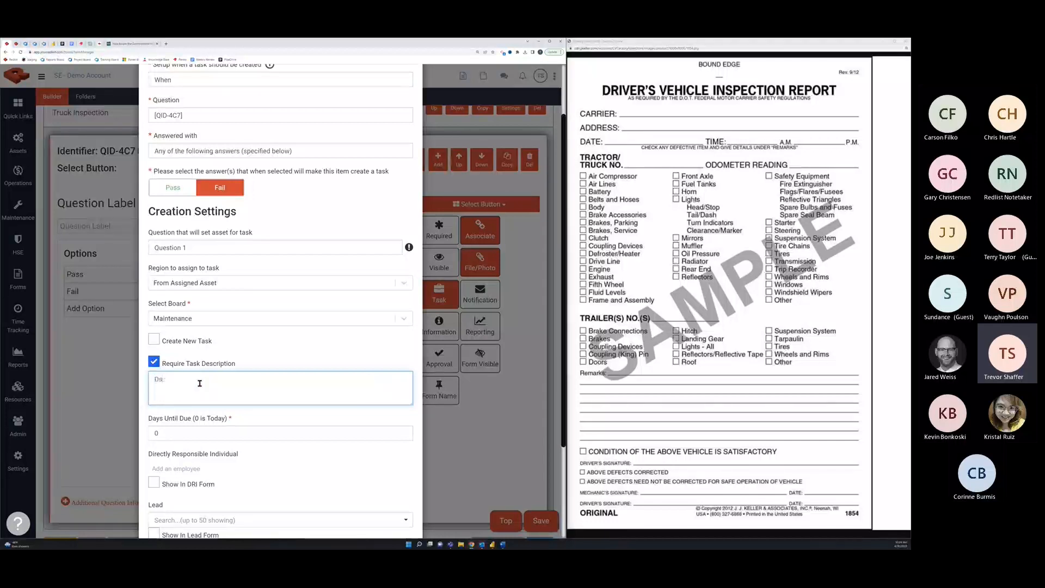
pyautogui.write('cribe')
pyautogui.press('BackSpace')
pyautogui.press('BackSpace')
pyautogui.press('BackSpace')
pyautogui.press('BackSpace')
pyautogui.press('BackSpace')
pyautogui.press('BackSpace')
pyautogui.press('BackSpace')
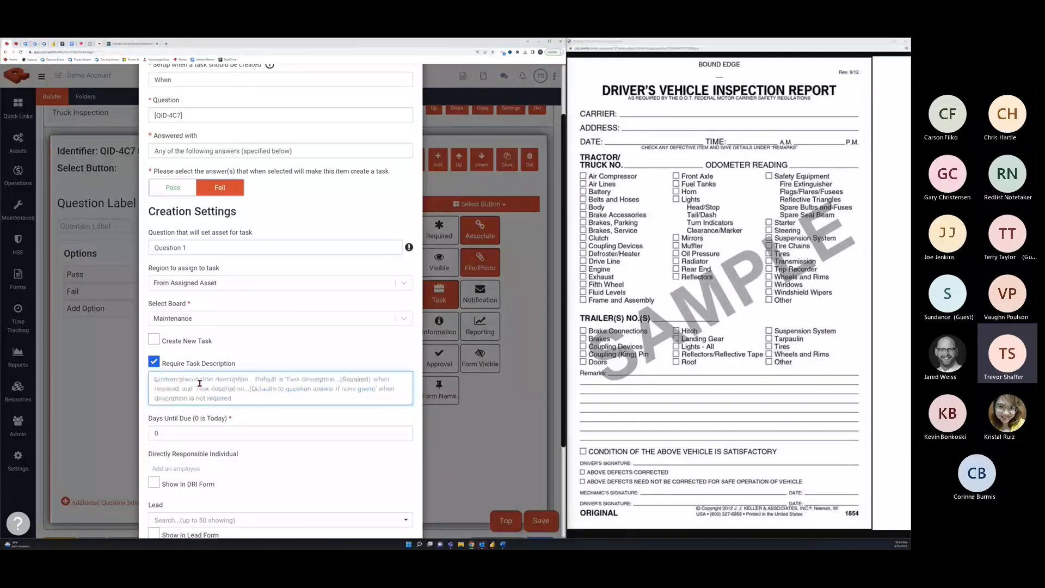
# Review the remaining due date, responsible individual, lead and field rank settings, and save the task rule
pyautogui.scroll(-1, 200, 384)
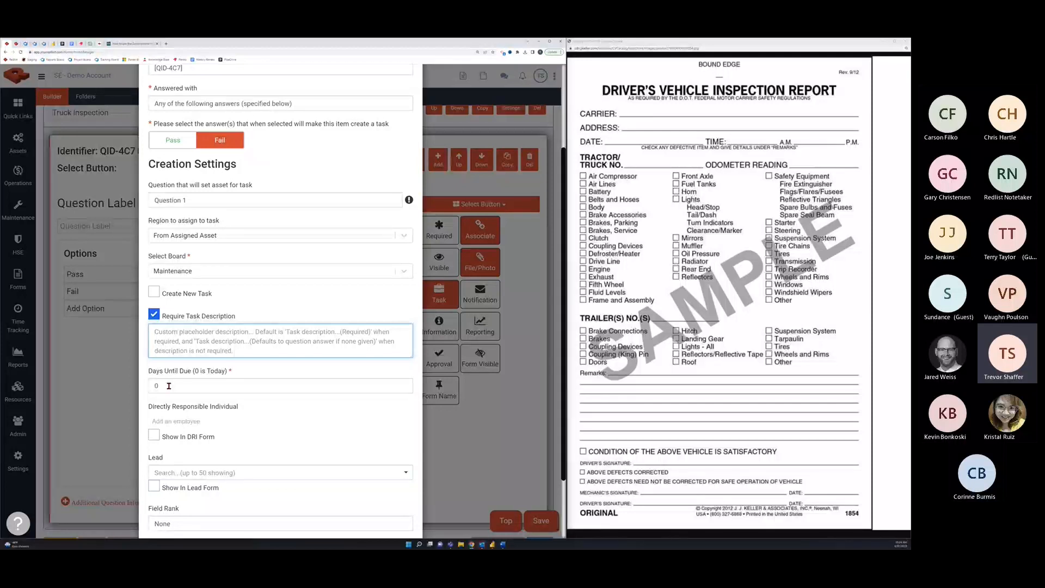
pyautogui.scroll(-1, 198, 397)
pyautogui.scroll(-1, 198, 397)
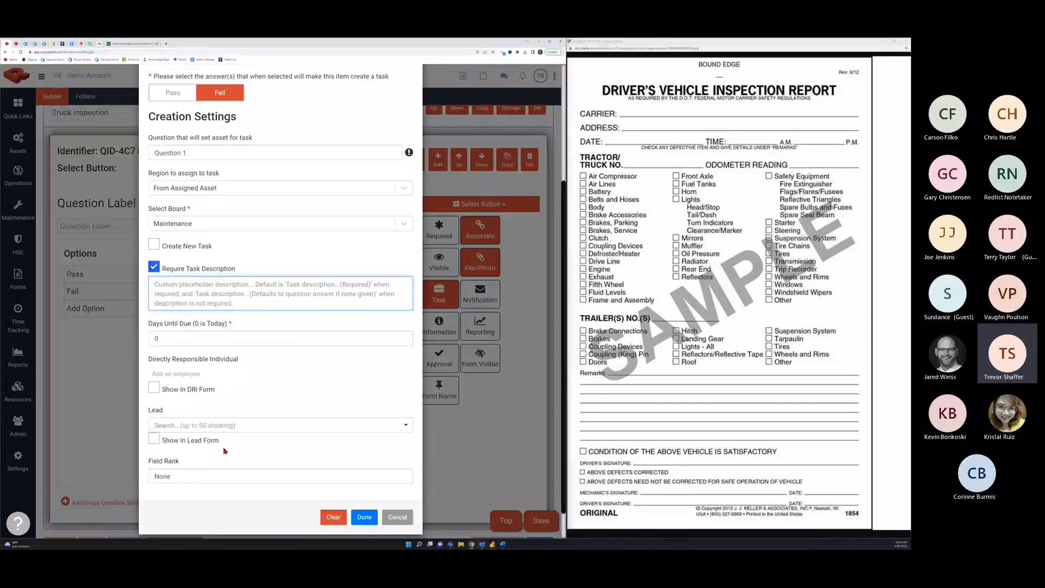
pyautogui.scroll(1, 229, 450)
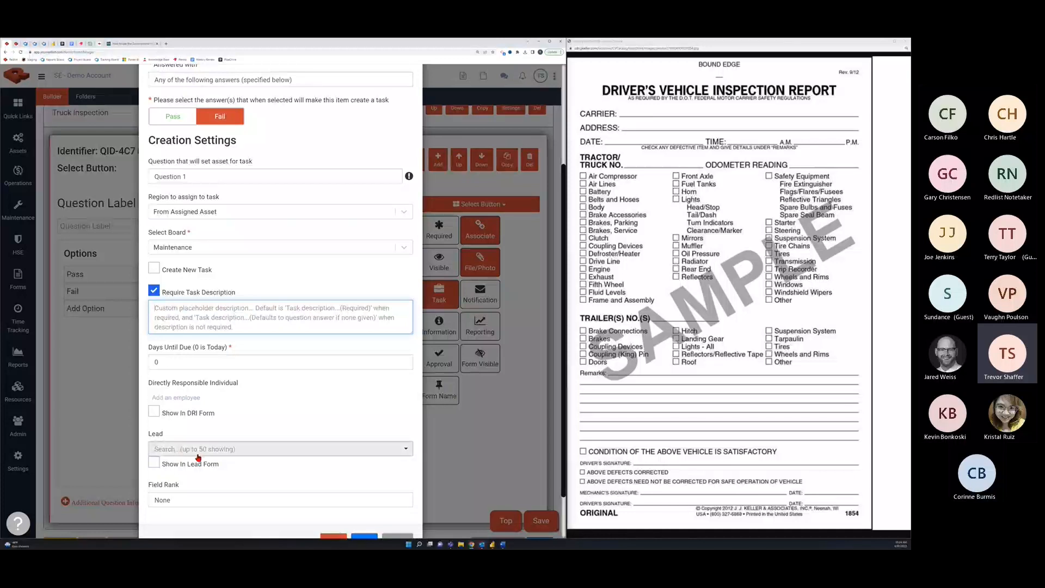
pyautogui.scroll(1, 207, 459)
pyautogui.scroll(-1, 234, 449)
pyautogui.scroll(-1, 227, 332)
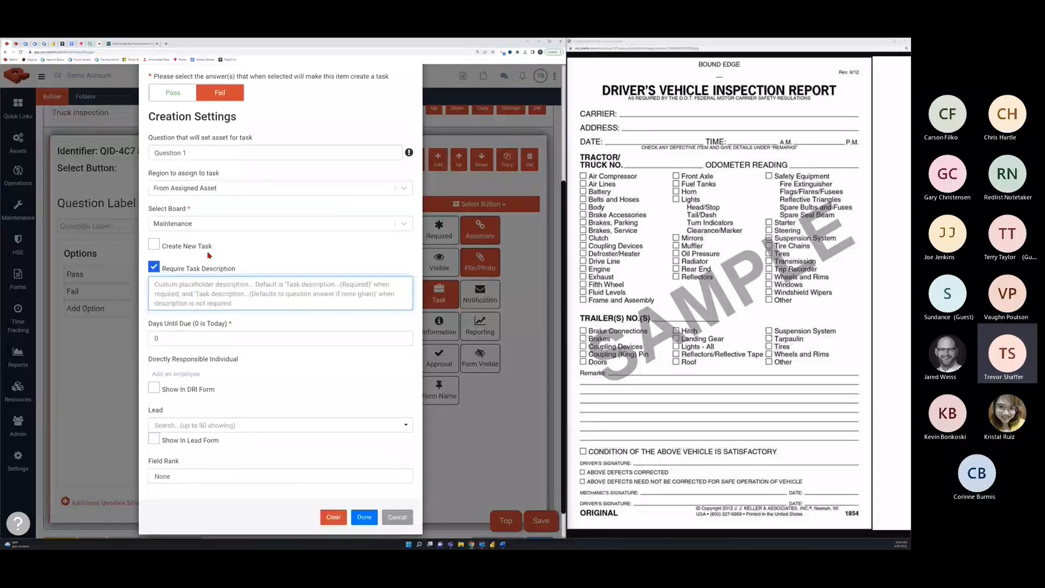
pyautogui.click(364, 517)
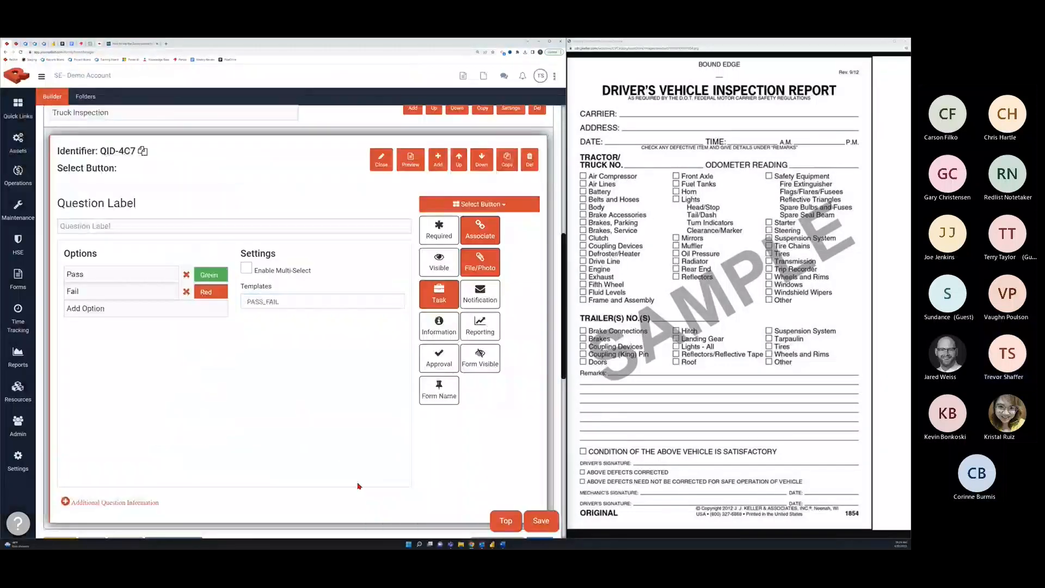
# Set the Pass/Fail question to create a notification when QID-4C7 is answered with Fail
pyautogui.click(473, 308)
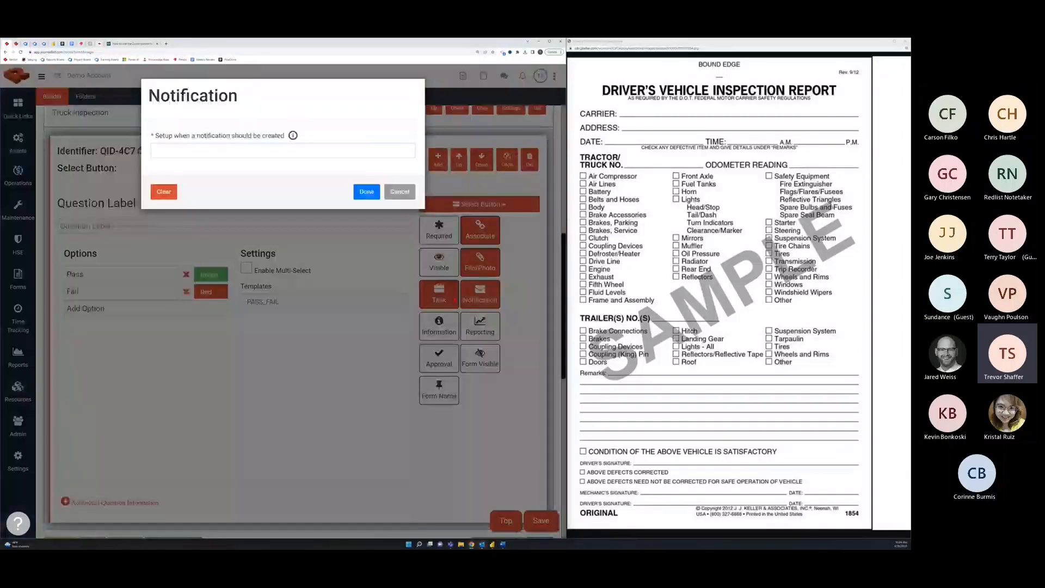
pyautogui.click(276, 155)
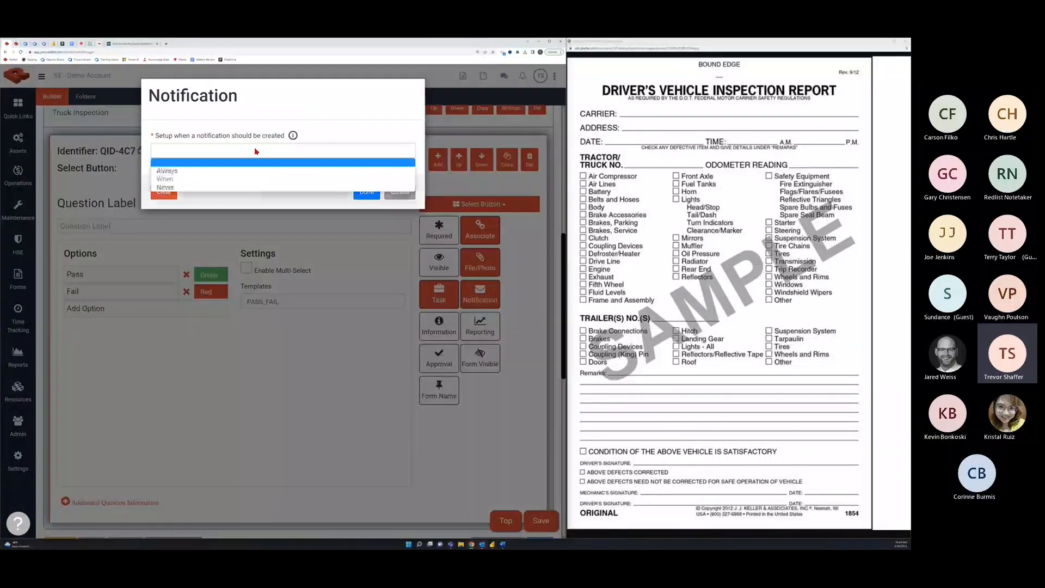
pyautogui.click(223, 181)
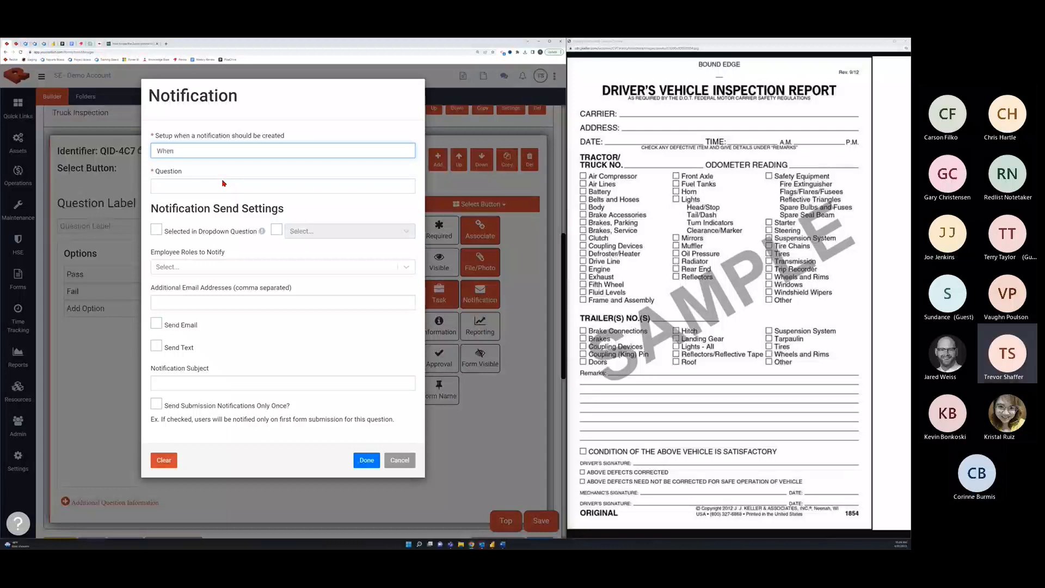
pyautogui.click(196, 188)
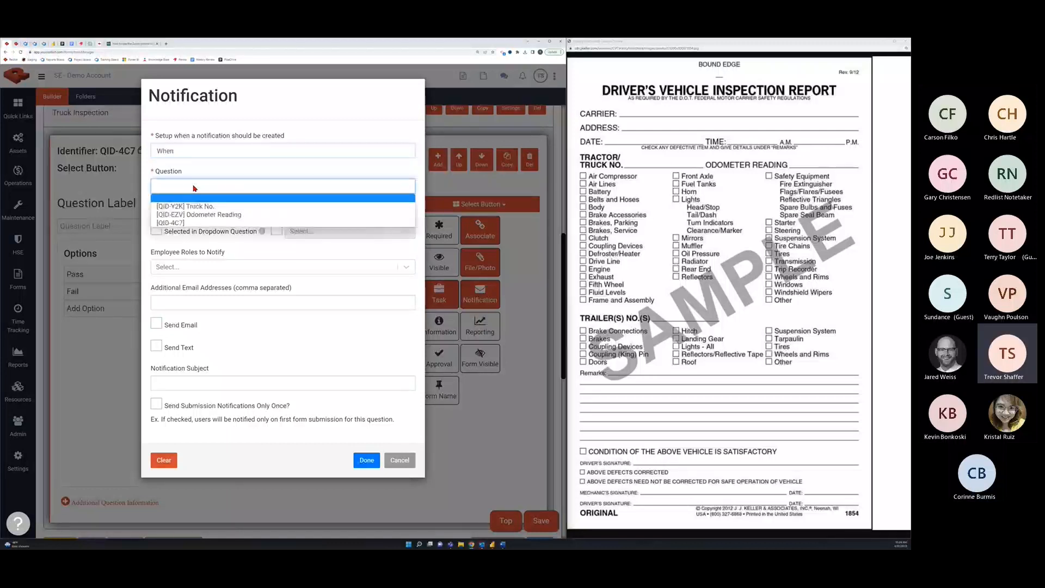
pyautogui.click(179, 223)
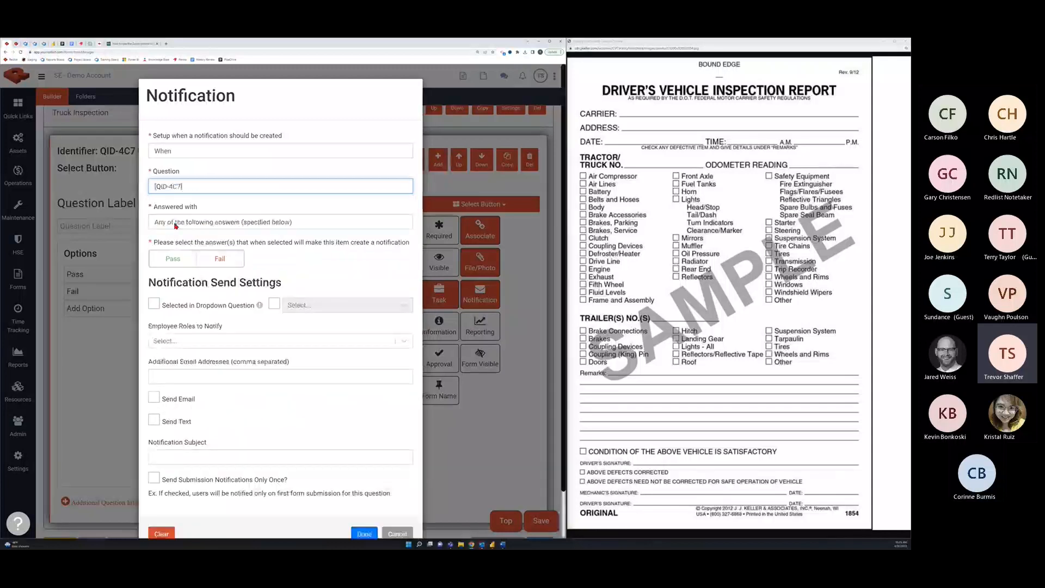
pyautogui.click(220, 255)
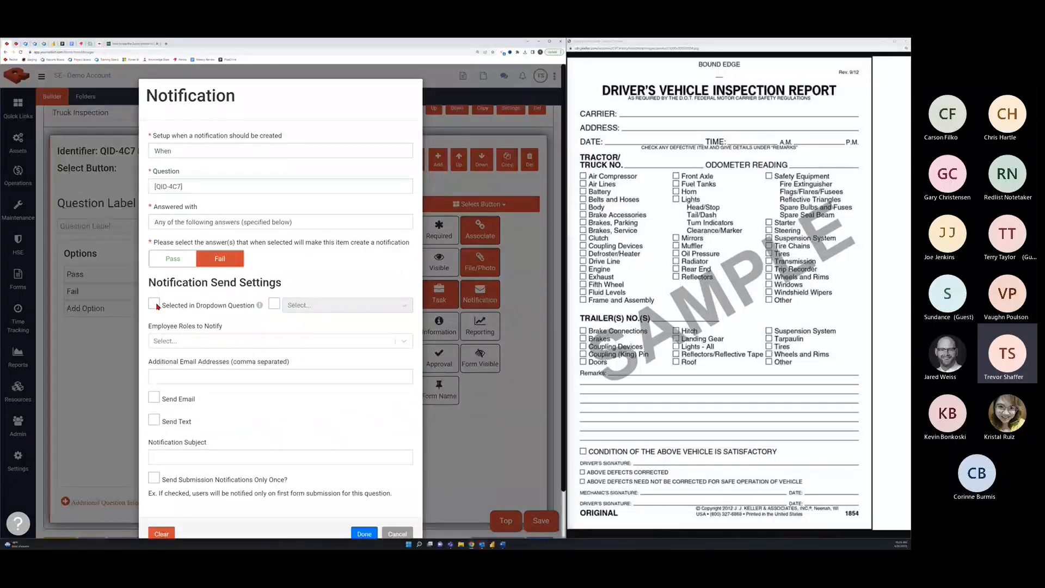
# Try adding an individual employee as notification recipient, and clear that recipient option again
pyautogui.click(274, 304)
pyautogui.click(327, 309)
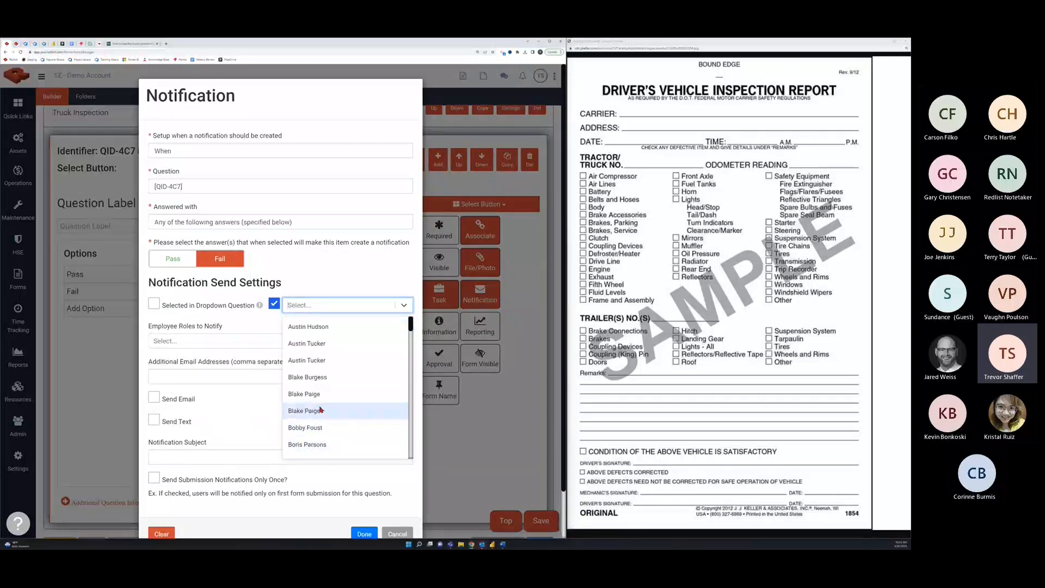
pyautogui.click(314, 376)
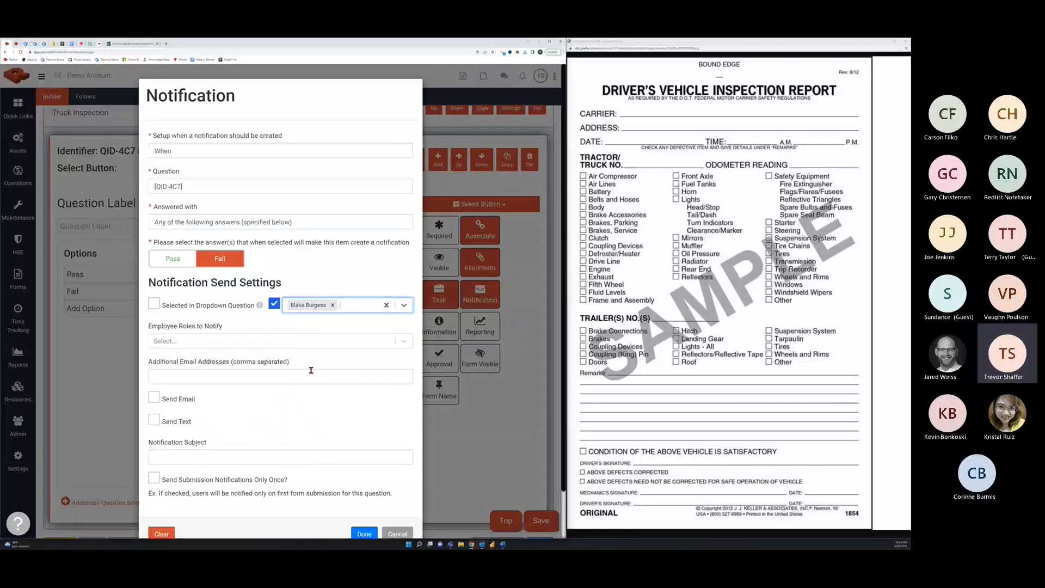
pyautogui.click(333, 305)
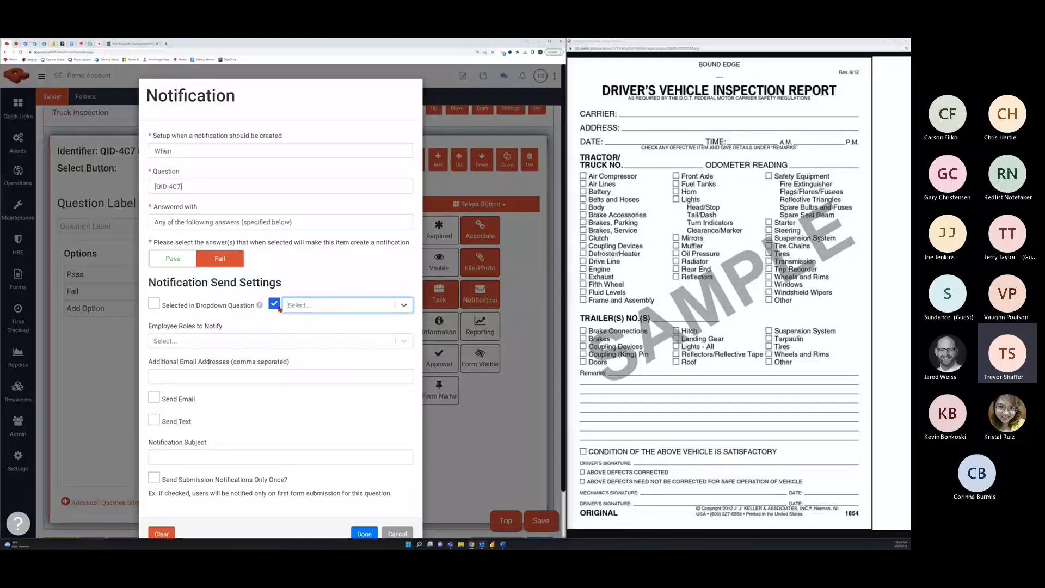
pyautogui.click(278, 307)
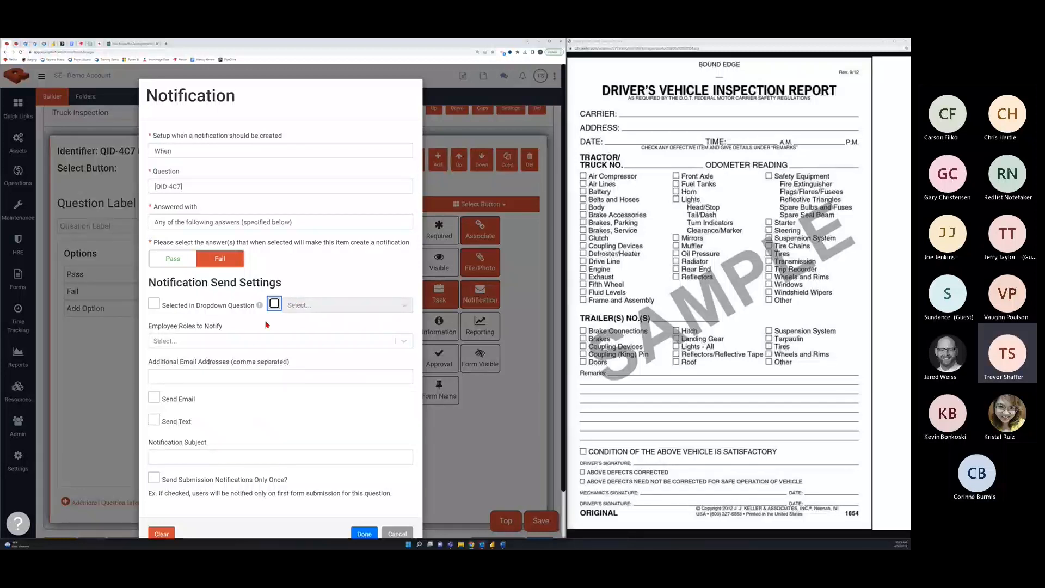
# Notify the Planner role by email with the form as an attachment, and by text
pyautogui.click(219, 340)
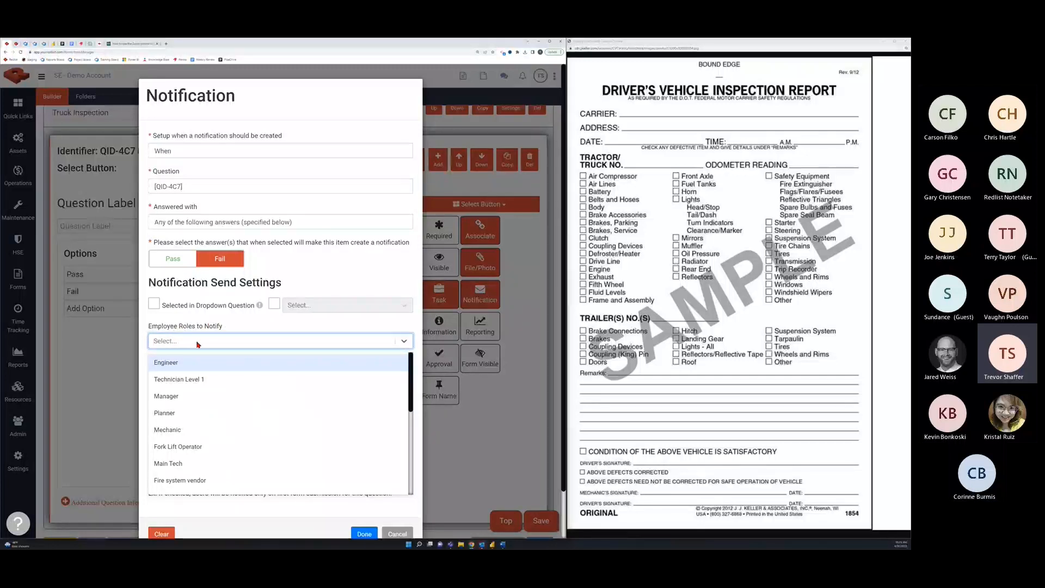
pyautogui.click(180, 416)
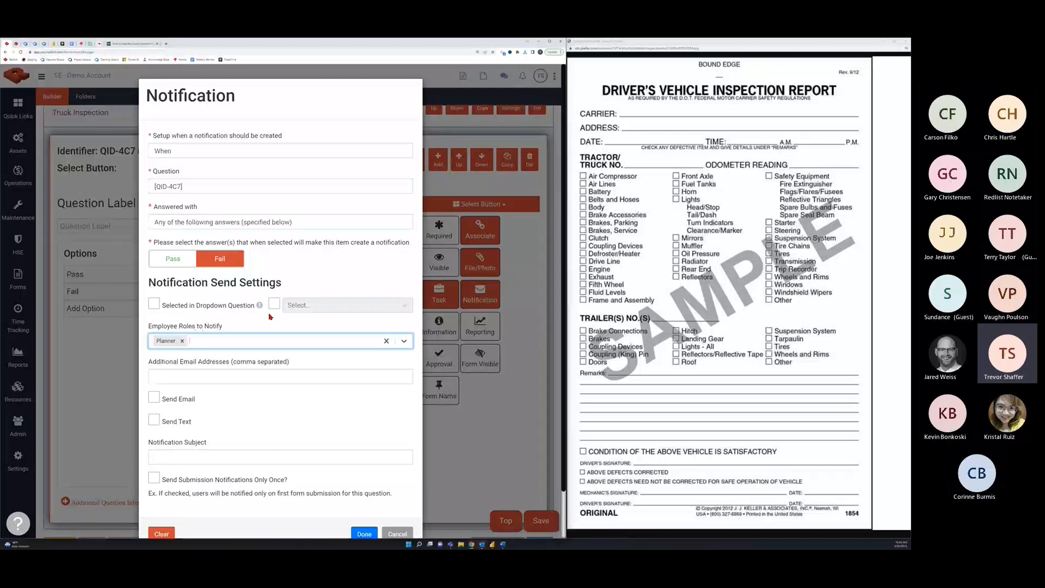
pyautogui.scroll(-1, 161, 380)
pyautogui.click(154, 374)
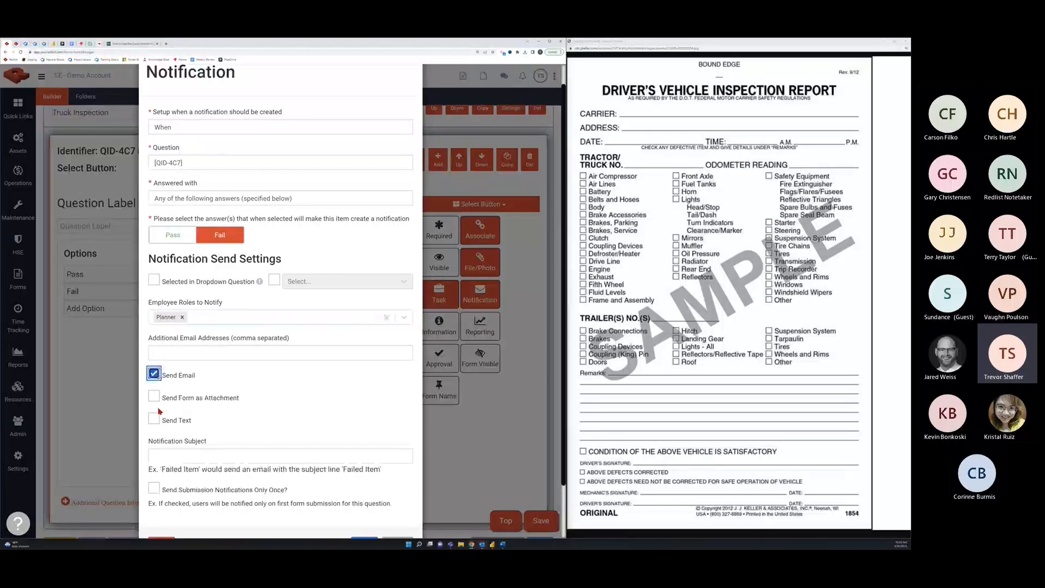
pyautogui.click(154, 397)
pyautogui.click(154, 419)
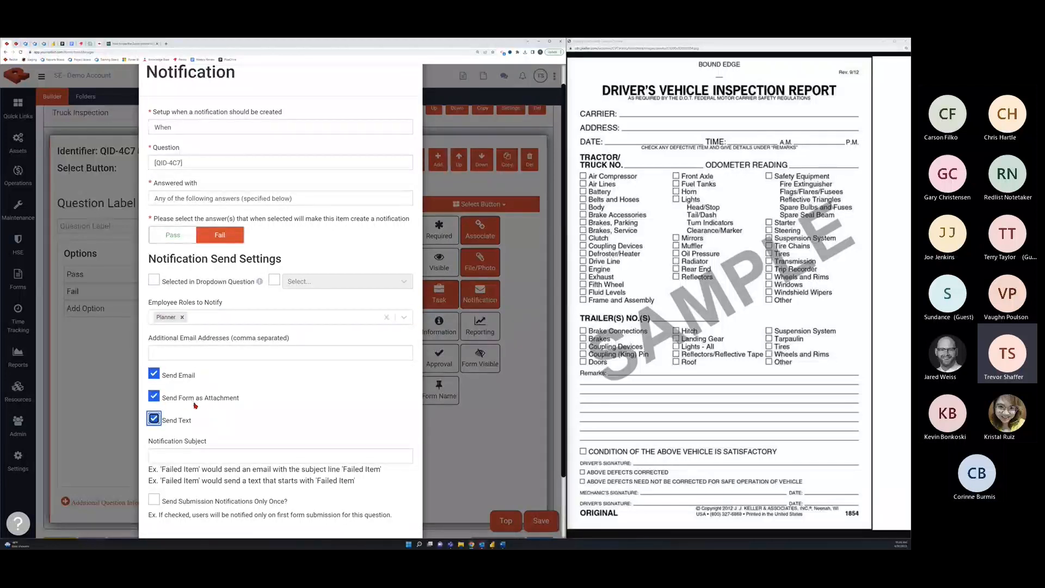
# Enter "DVIR Inspection Item Failed" as the notification subject and save the notification rule with one-time sending left off
pyautogui.scroll(-1, 180, 417)
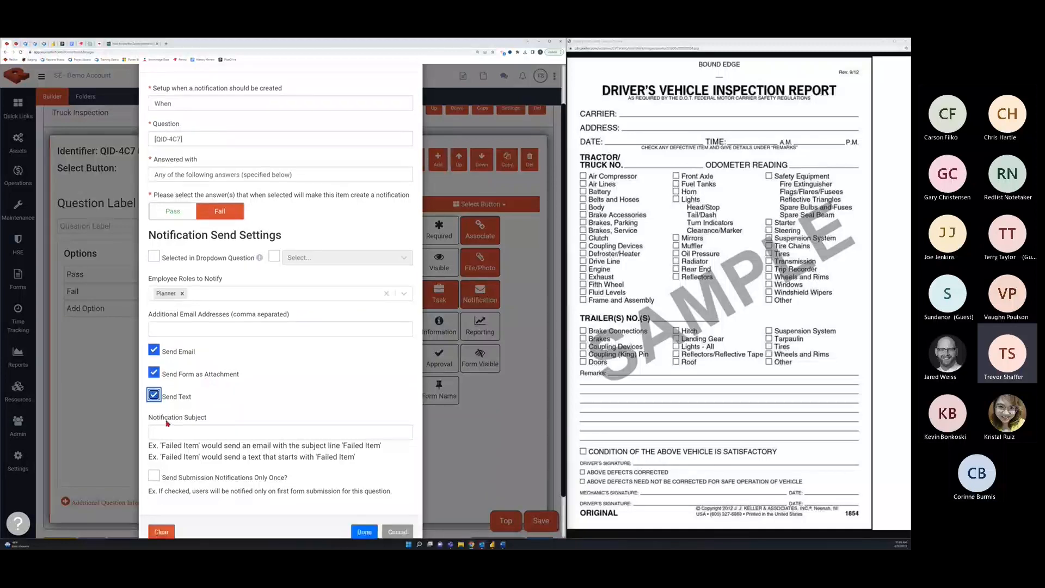
pyautogui.click(165, 427)
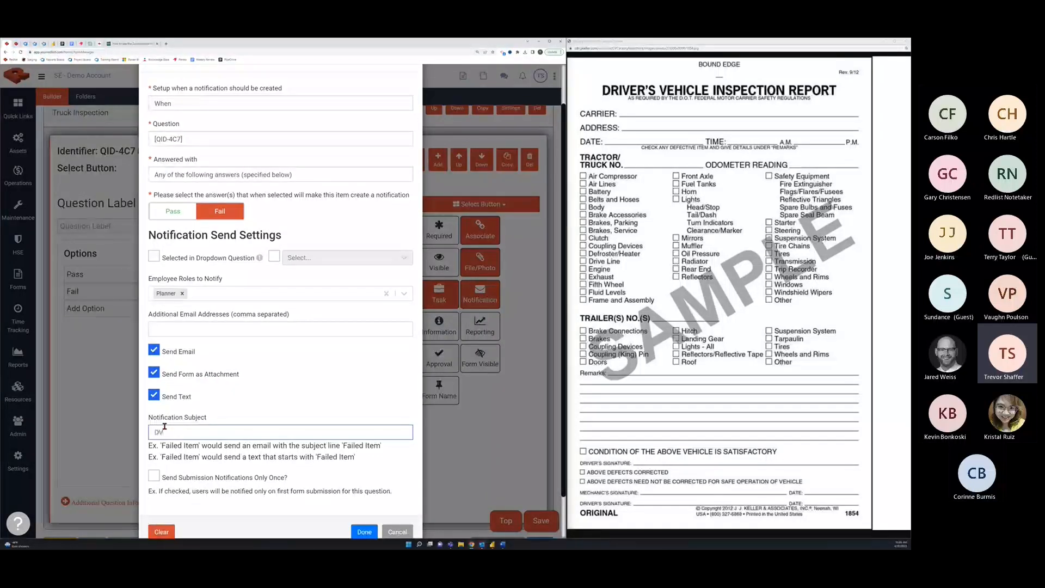
pyautogui.write('DVIR INs')
pyautogui.press('BackSpace')
pyautogui.press('BackSpace')
pyautogui.write('nspection')
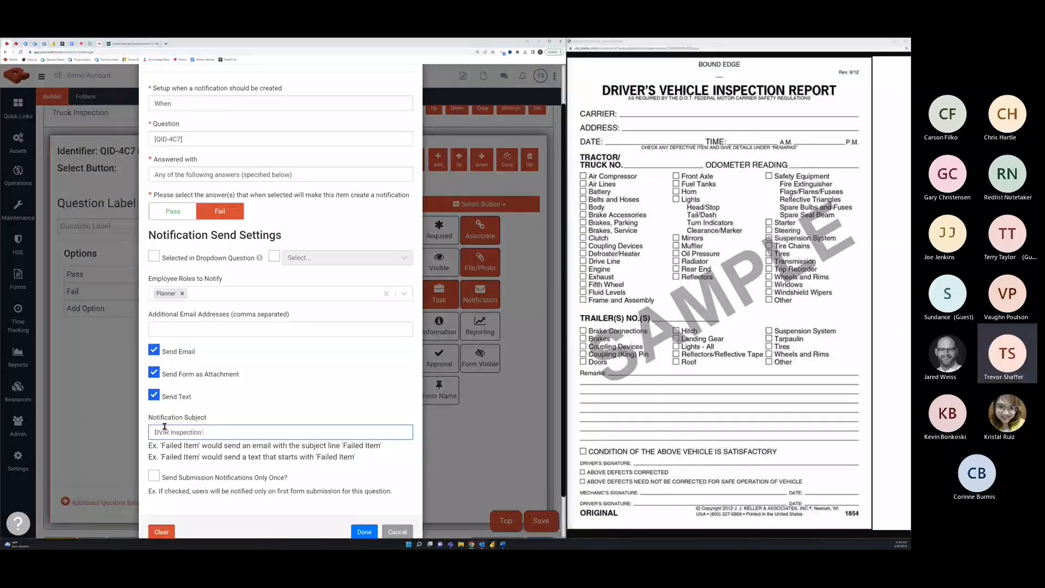
pyautogui.write(' Item Failed')
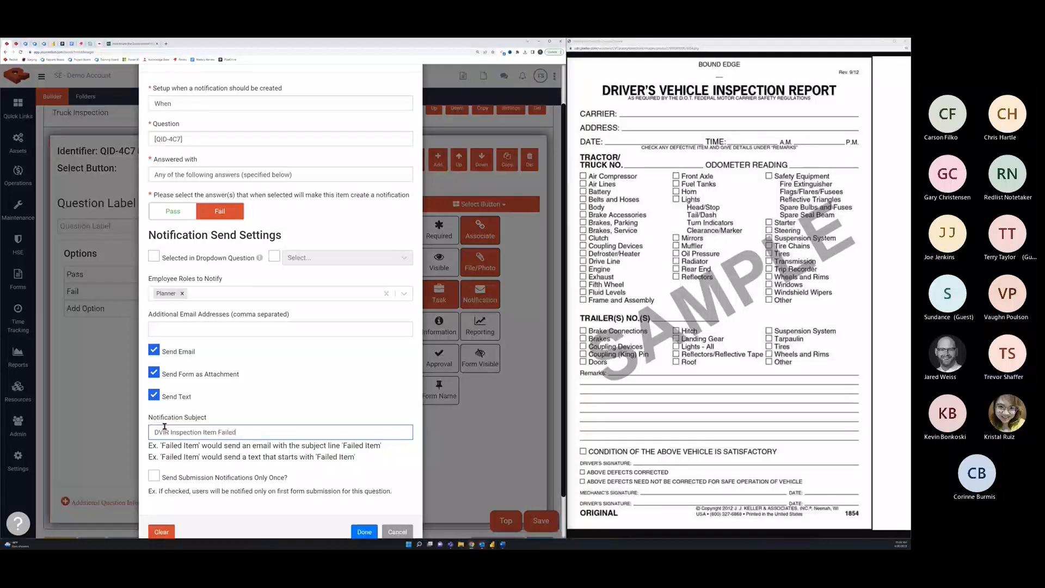
pyautogui.scroll(-2, 164, 429)
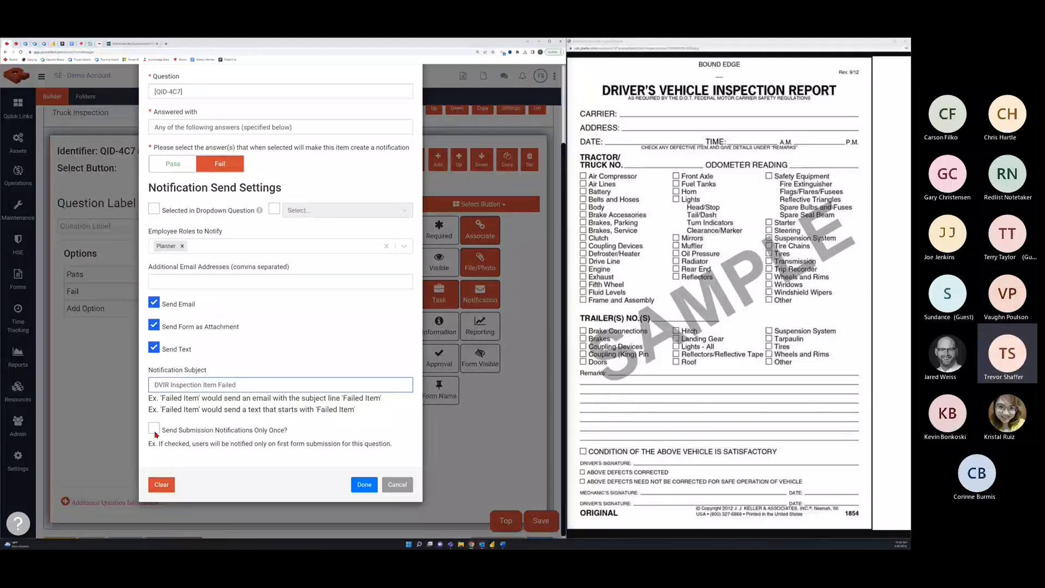
pyautogui.click(155, 430)
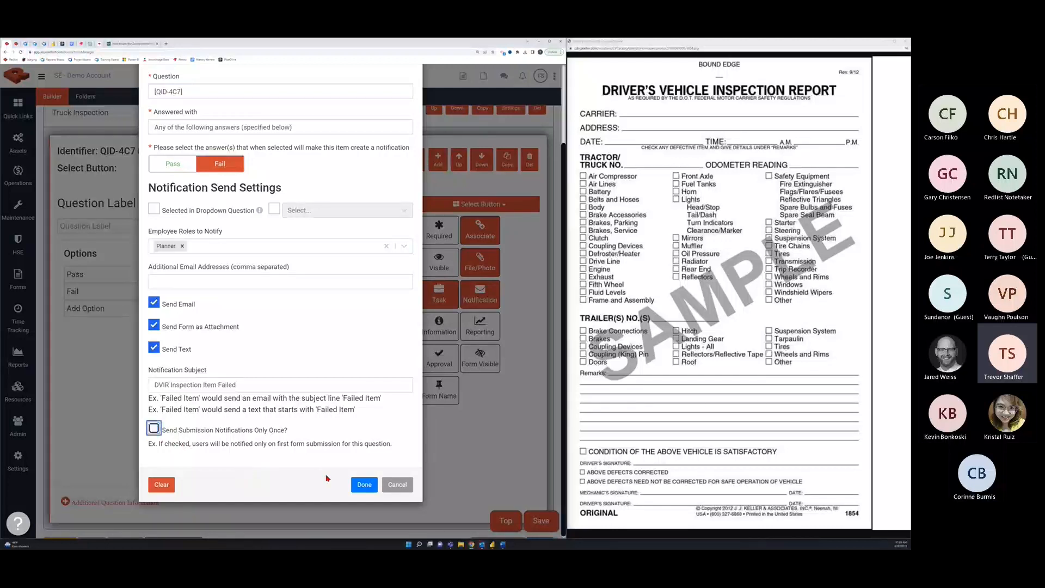
pyautogui.click(361, 485)
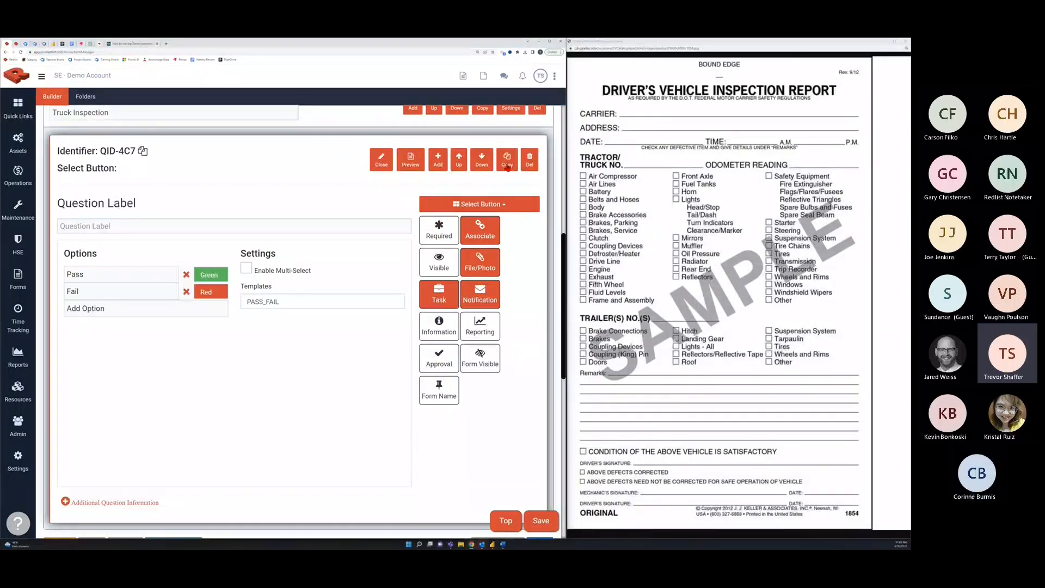
# Duplicate the configured Pass/Fail question, label the original QID-4C7 "Air Compressor" and collapse it
pyautogui.click(507, 167)
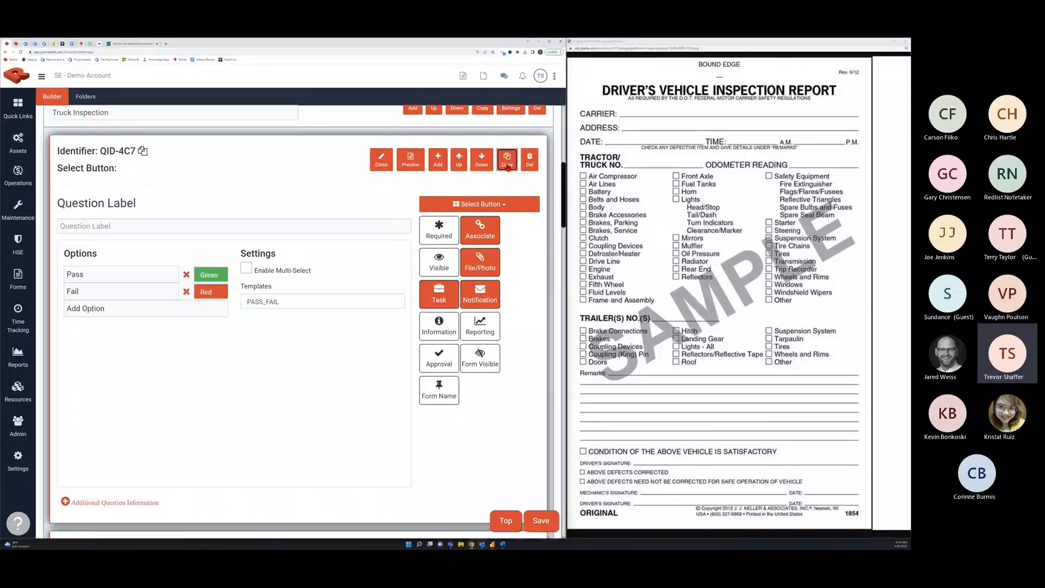
pyautogui.click(82, 227)
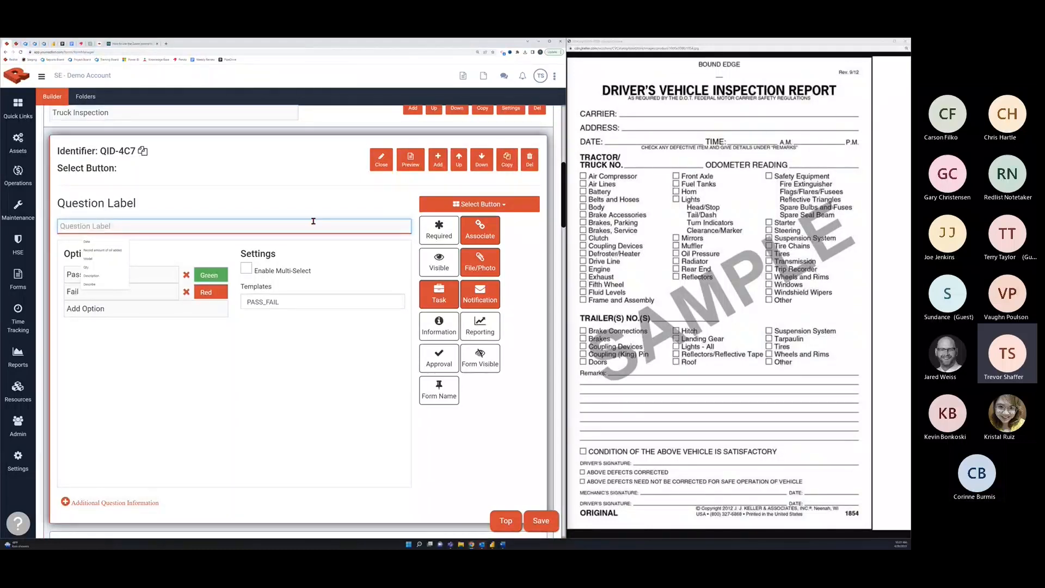
pyautogui.write('Ai')
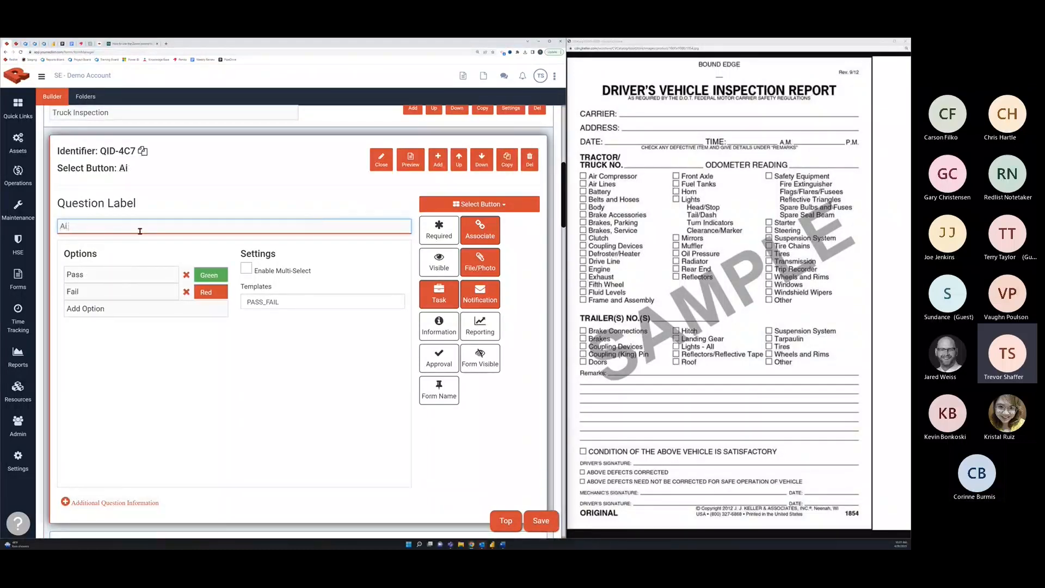
pyautogui.write('r COmpr')
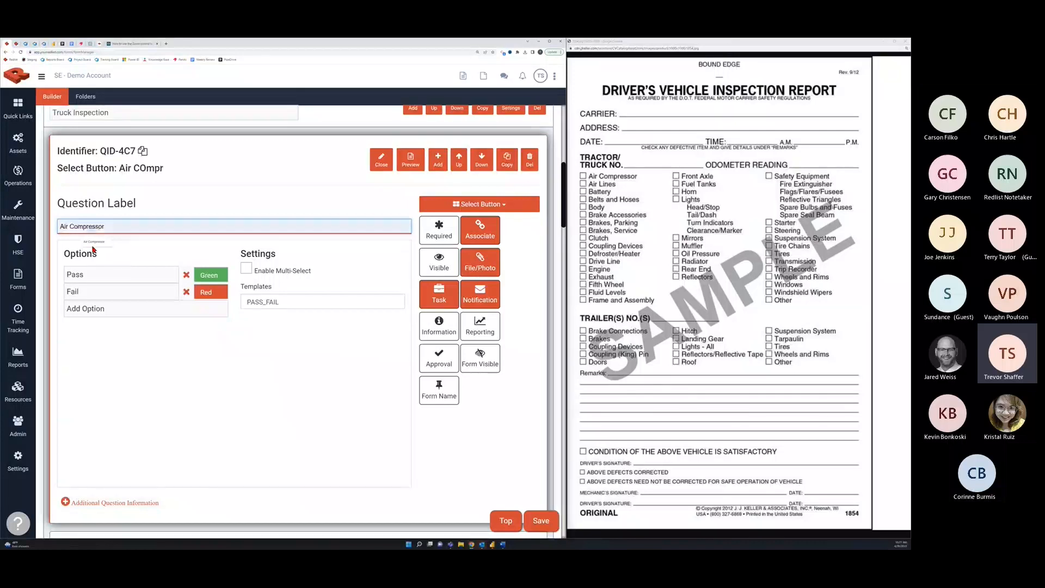
pyautogui.click(92, 242)
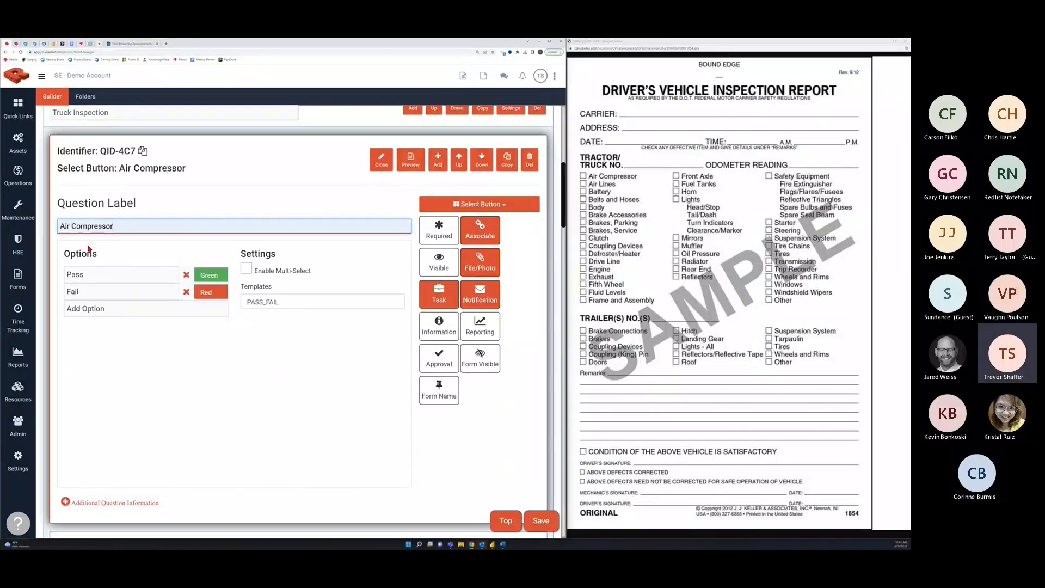
pyautogui.click(381, 159)
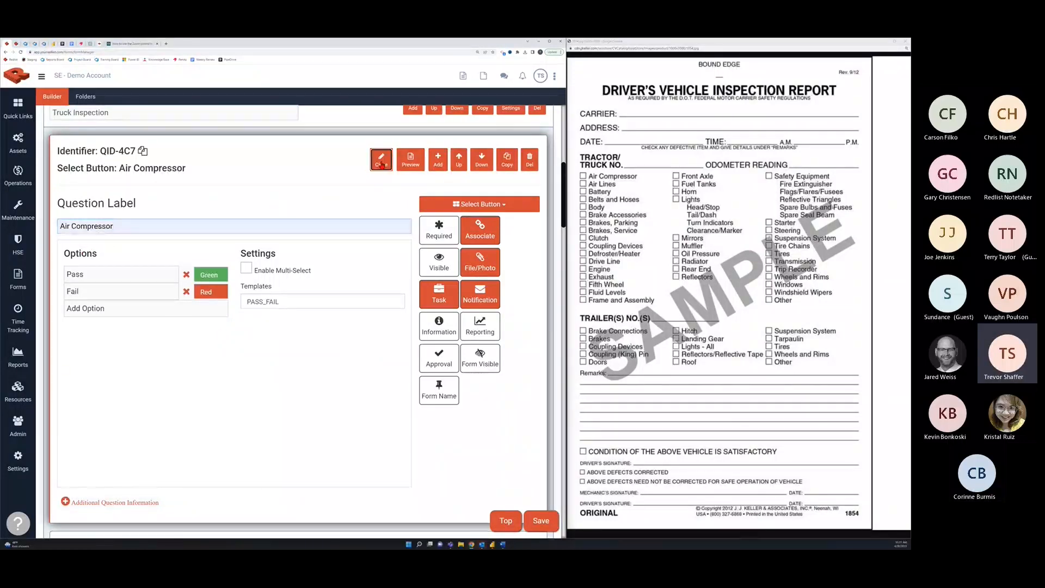
# Label the first copied Pass/Fail question "Air Lines" and collapse it
pyautogui.scroll(-1, 342, 179)
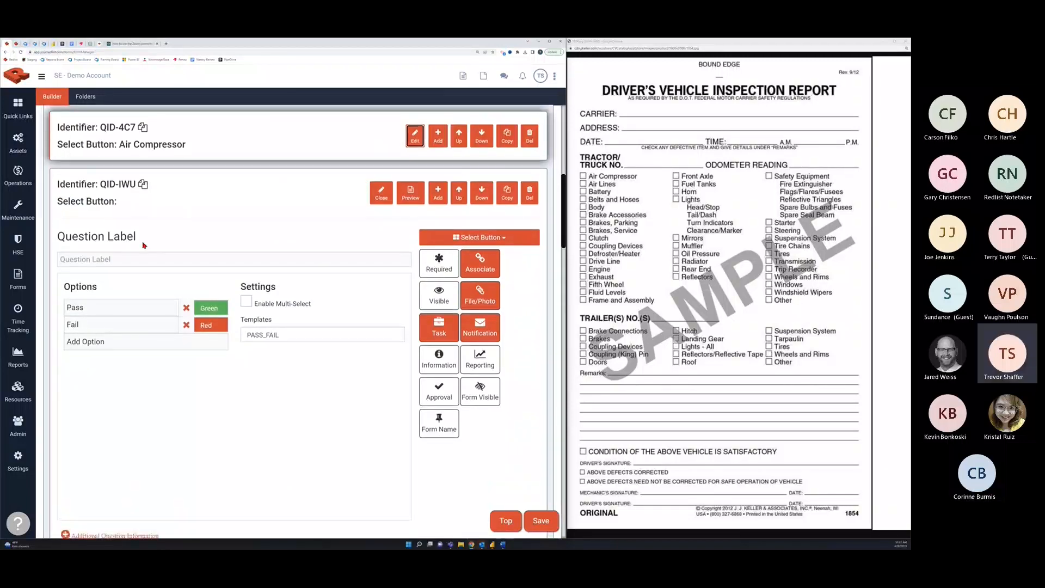
pyautogui.click(125, 256)
pyautogui.write('Air Lines')
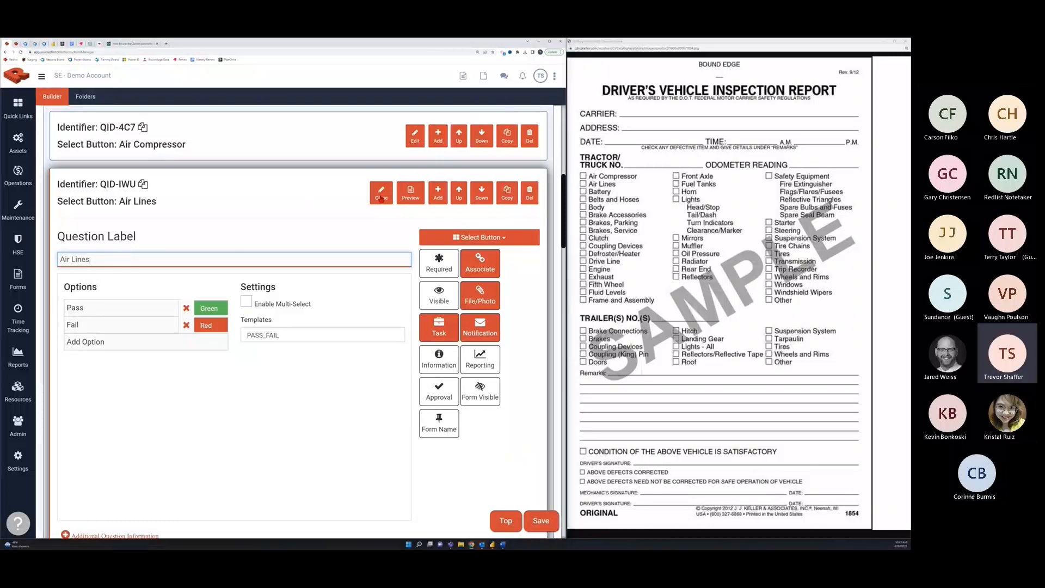
pyautogui.press('Return')
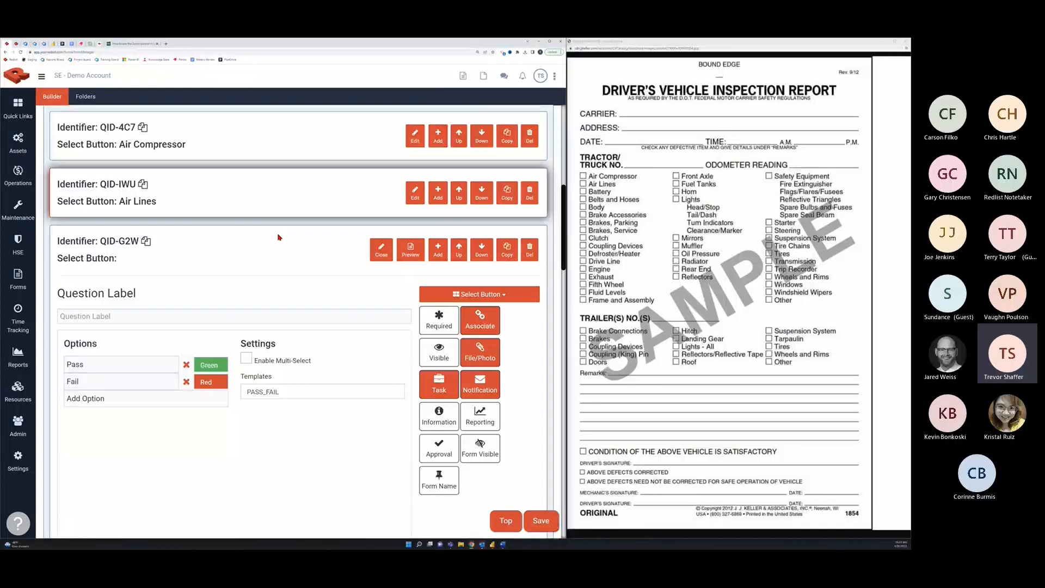
# Label the second copied question "Battery", collapse it, and delete the remaining unlabelled copies below it
pyautogui.click(133, 312)
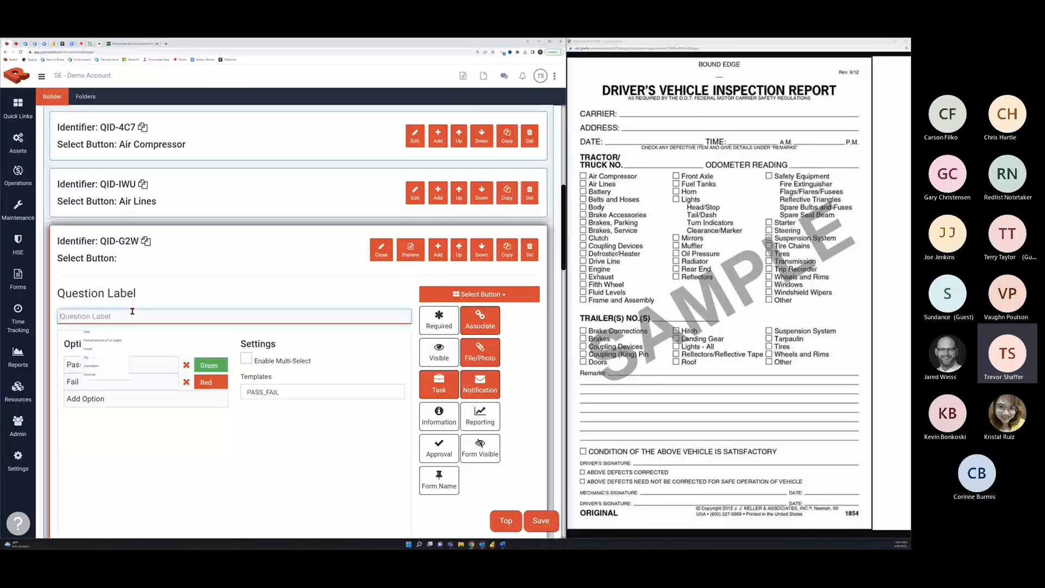
pyautogui.write('Battery')
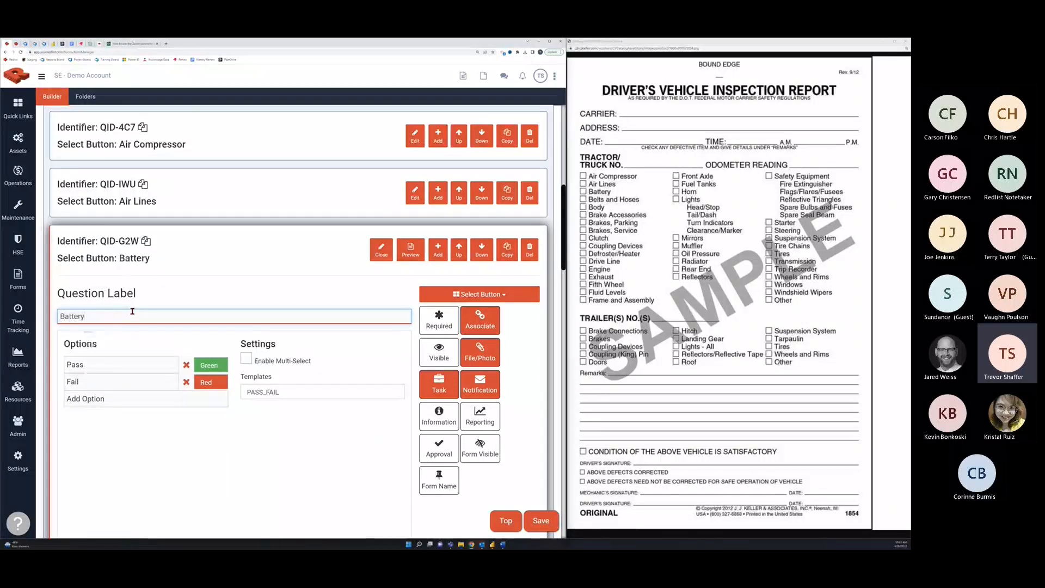
pyautogui.press('Return')
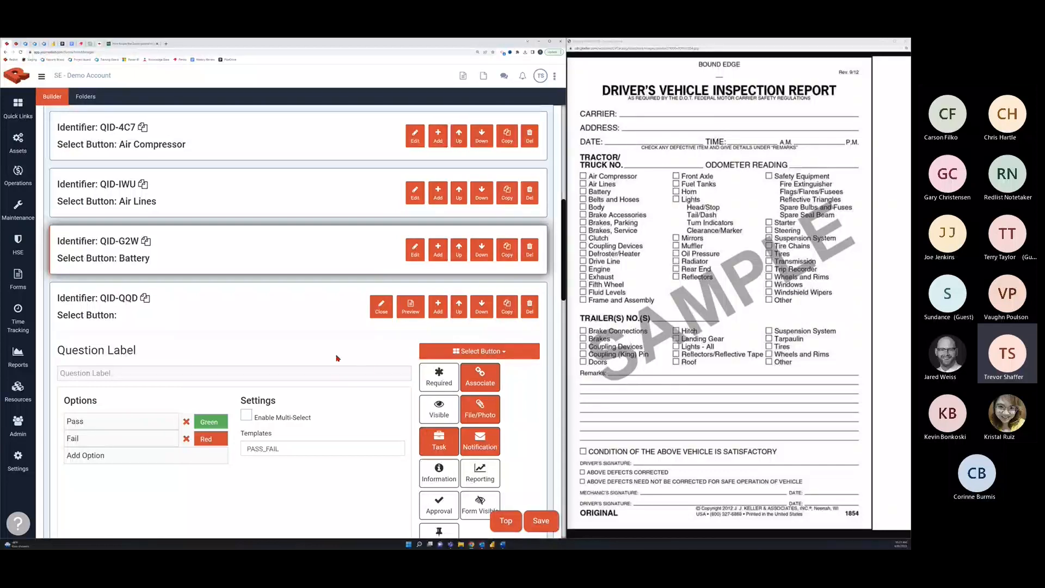
pyautogui.click(527, 315)
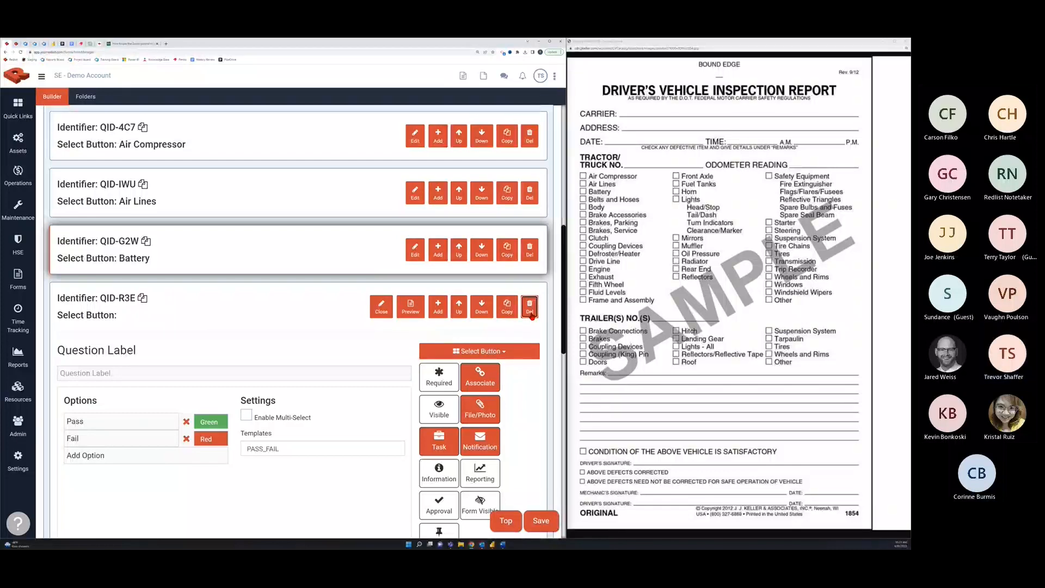
pyautogui.click(529, 312)
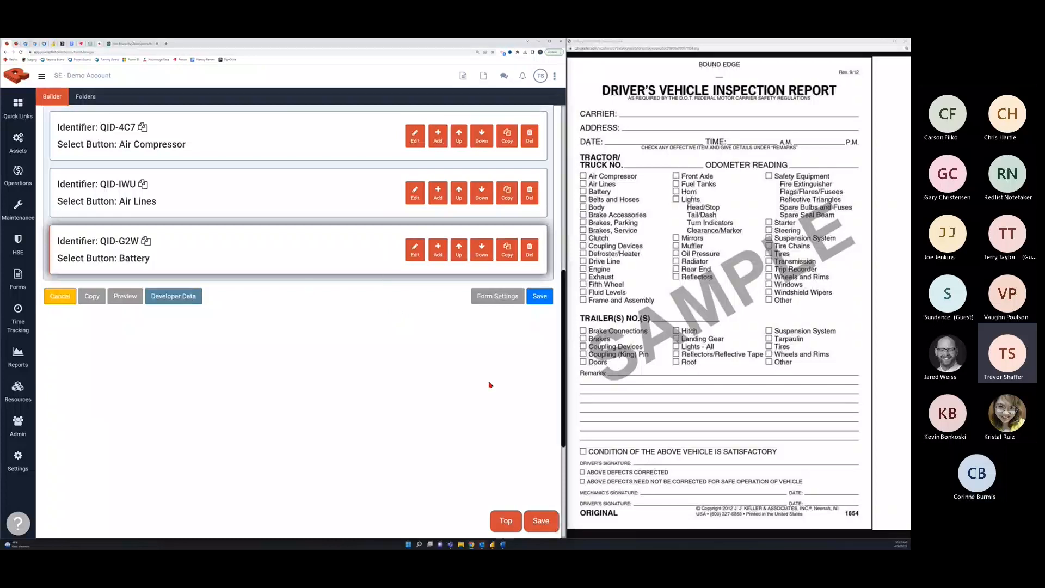
pyautogui.scroll(1, 601, 359)
pyautogui.scroll(2, 327, 348)
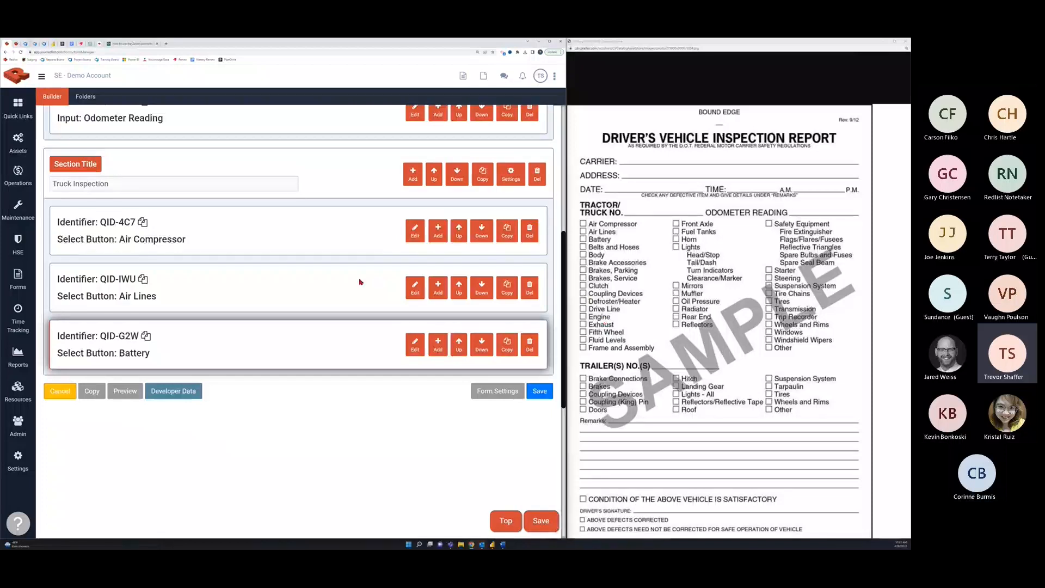
pyautogui.click(412, 181)
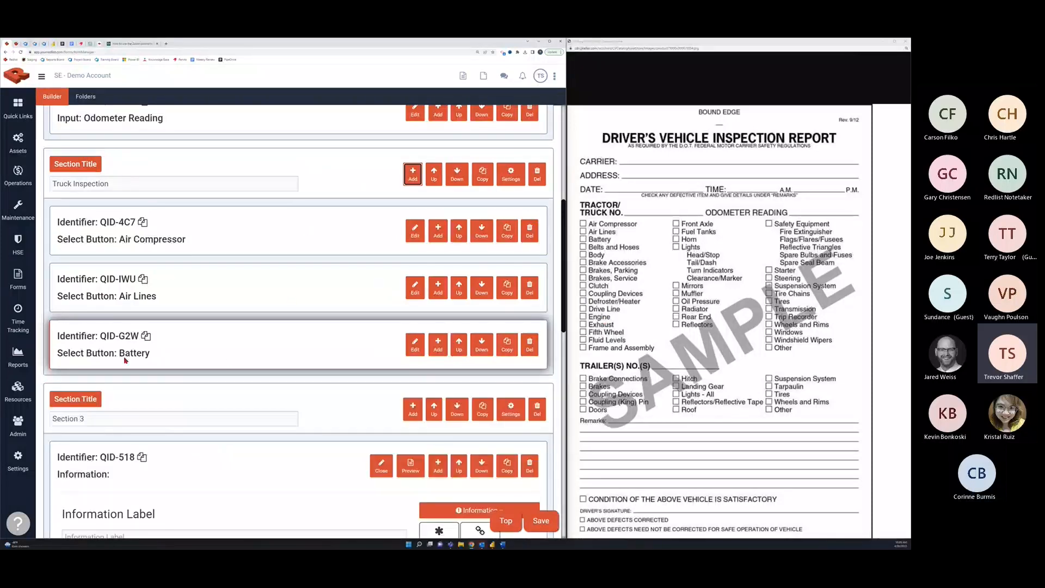
pyautogui.scroll(-1, 182, 364)
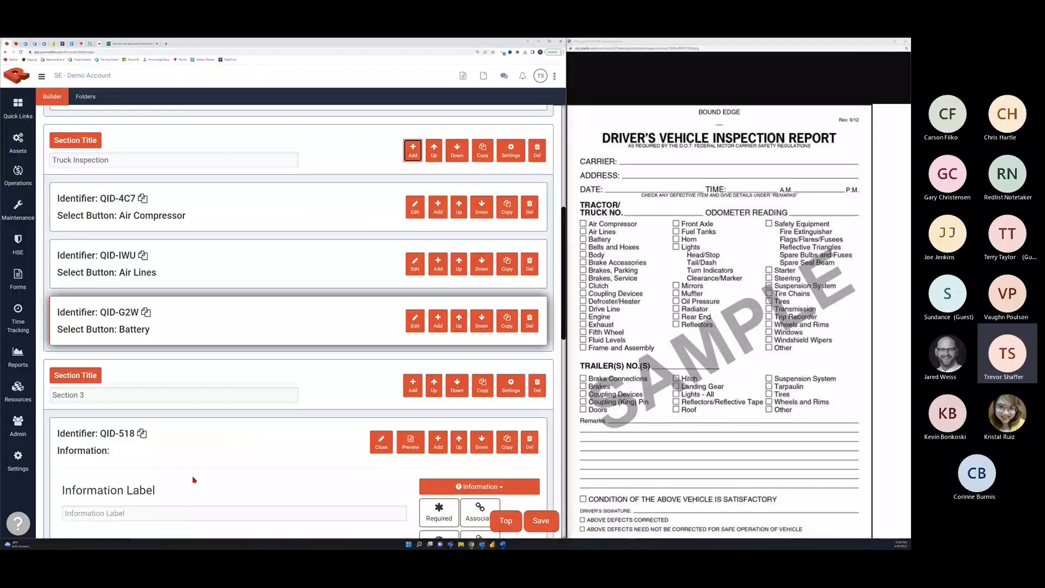
pyautogui.scroll(-1, 183, 492)
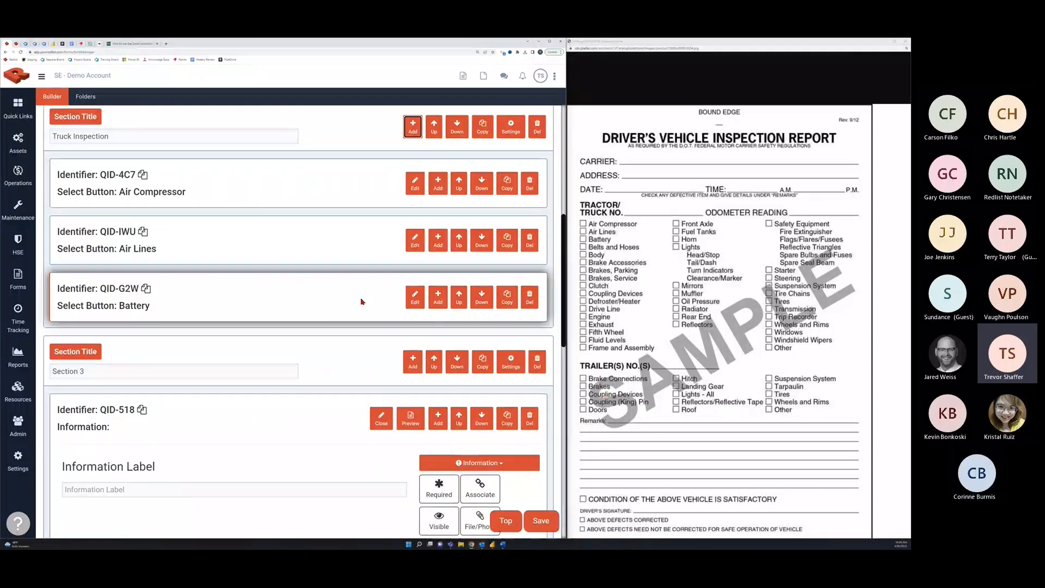
pyautogui.scroll(-2, 362, 301)
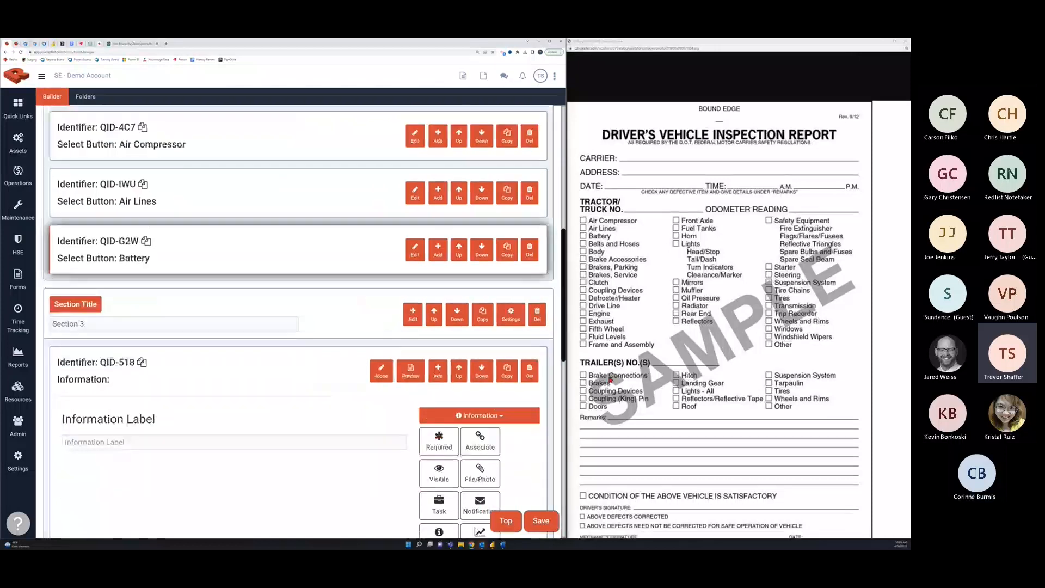
pyautogui.scroll(-1, 611, 379)
pyautogui.scroll(-2, 611, 379)
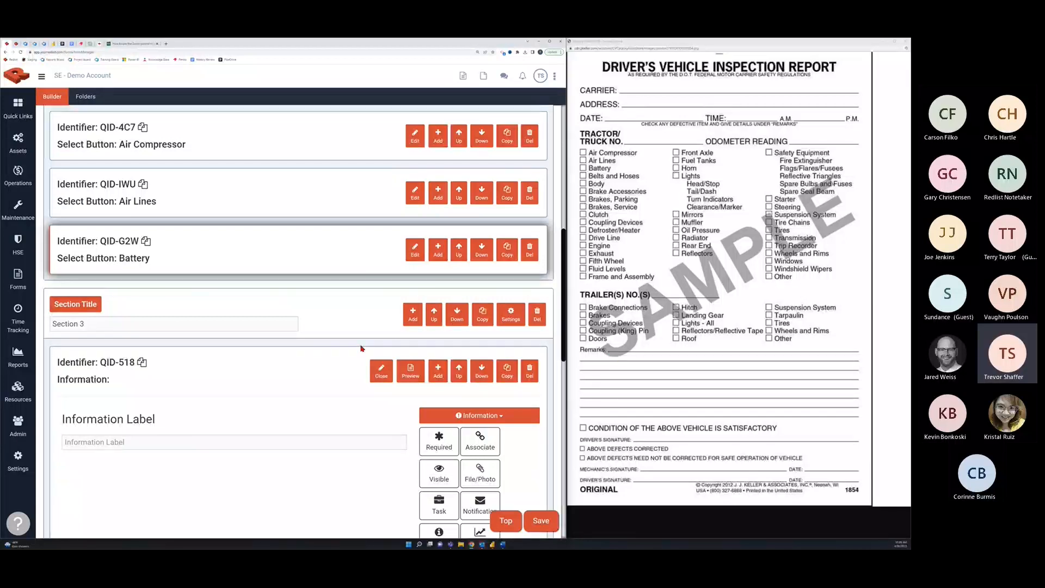
pyautogui.click(533, 322)
# Add a new section below Truck Inspection and title it "Final Details"
pyautogui.scroll(1, 356, 276)
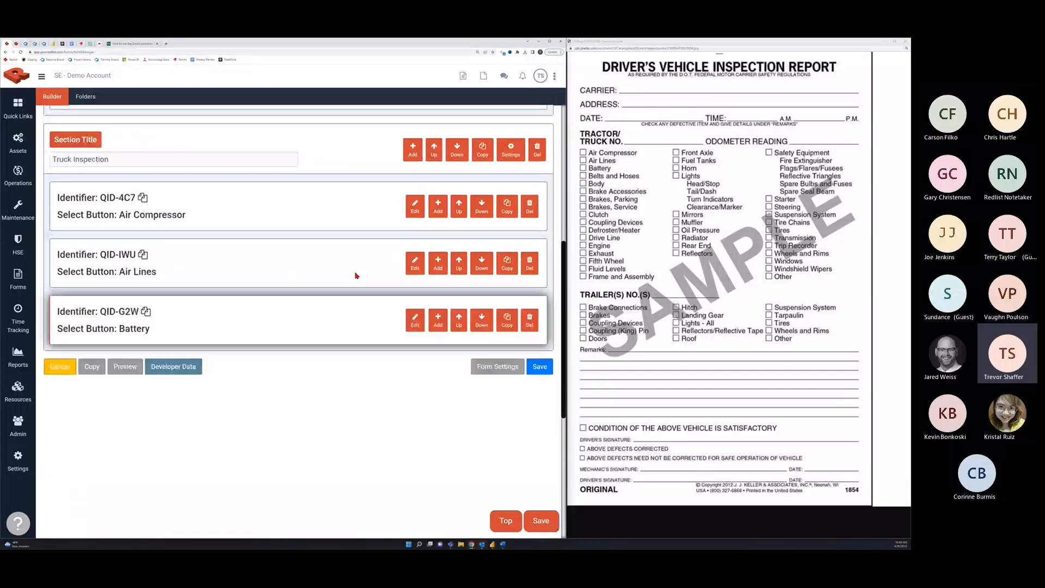
pyautogui.click(413, 148)
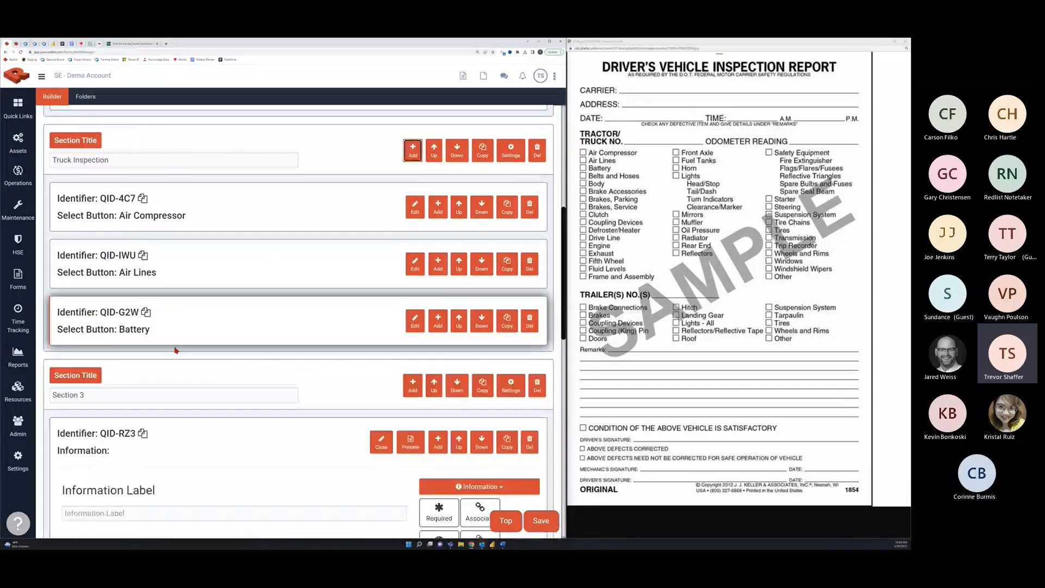
pyautogui.moveTo(86, 395); pyautogui.dragTo(38, 401)
pyautogui.write('Final Details')
pyautogui.scroll(-1, 263, 436)
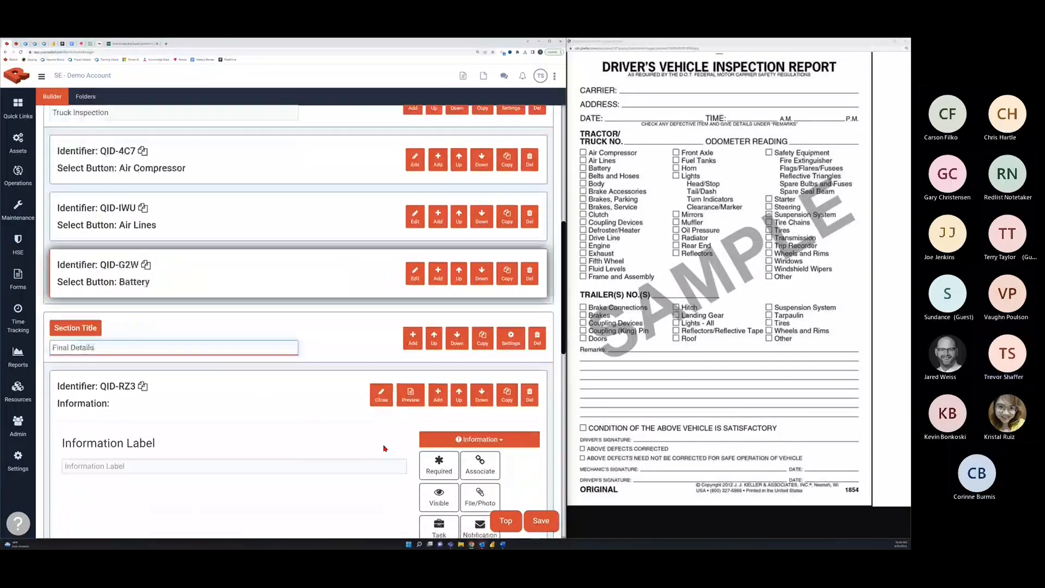
# Make the first question in Final Details a Text Area labelled "Remarks" and collapse it
pyautogui.click(439, 439)
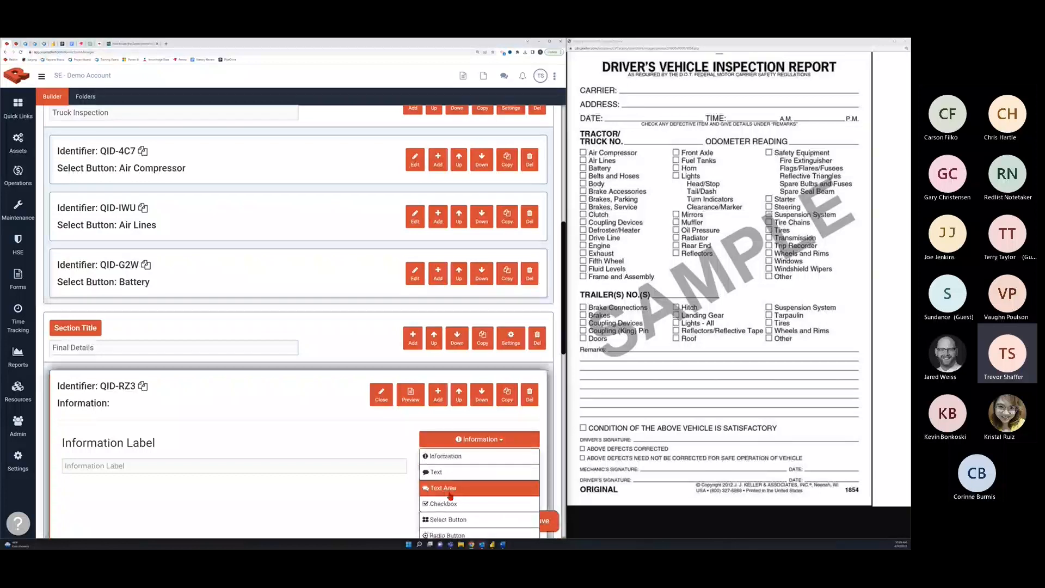
pyautogui.click(449, 493)
pyautogui.scroll(-1, 410, 478)
pyautogui.click(128, 436)
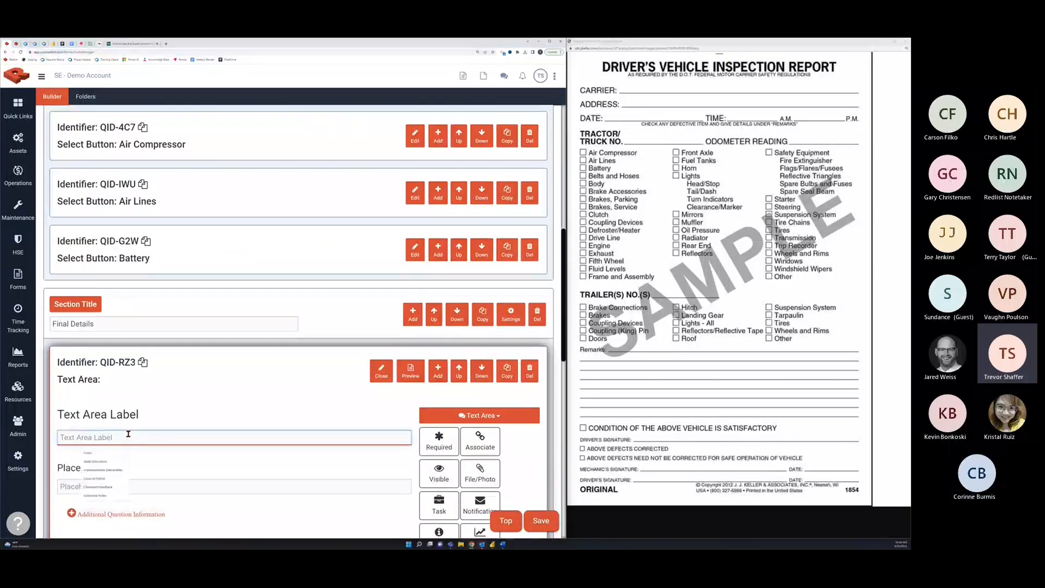
pyautogui.write('Remarks')
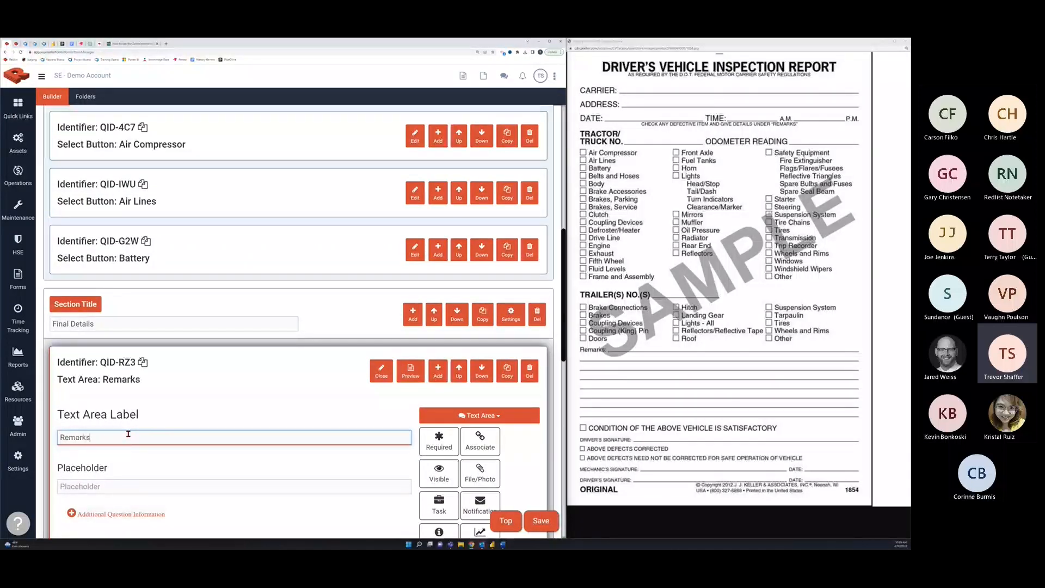
pyautogui.scroll(-1, 129, 434)
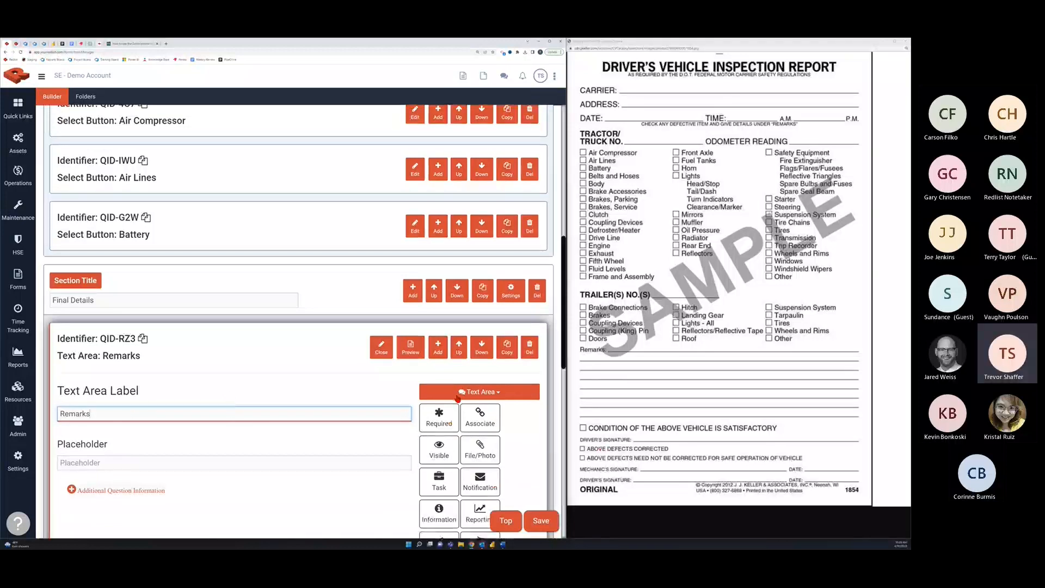
pyautogui.click(382, 348)
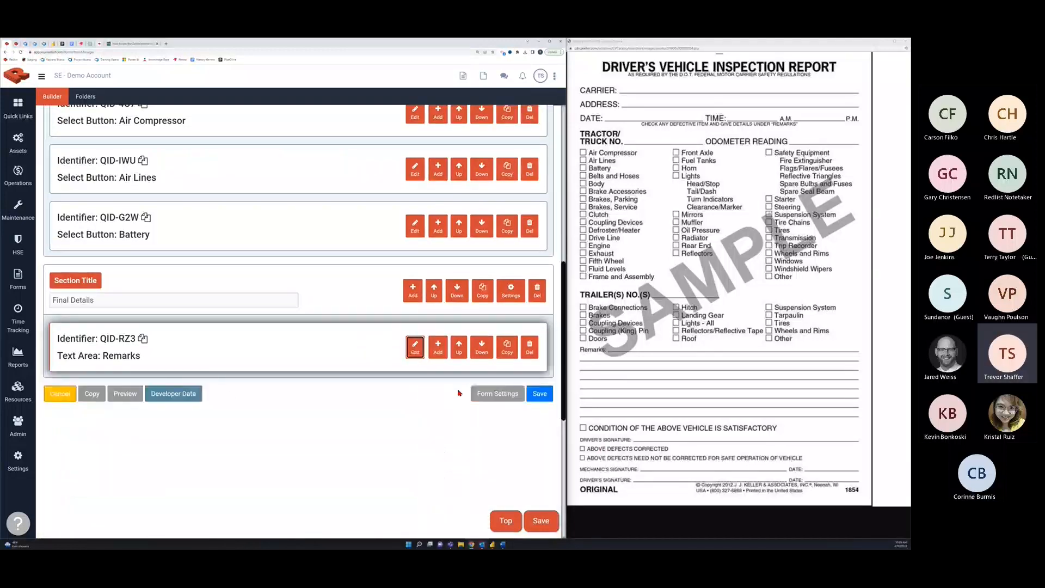
# Add a Signature question below Remarks, label it "Driver Signature" and collapse it
pyautogui.click(438, 348)
pyautogui.scroll(-3, 460, 376)
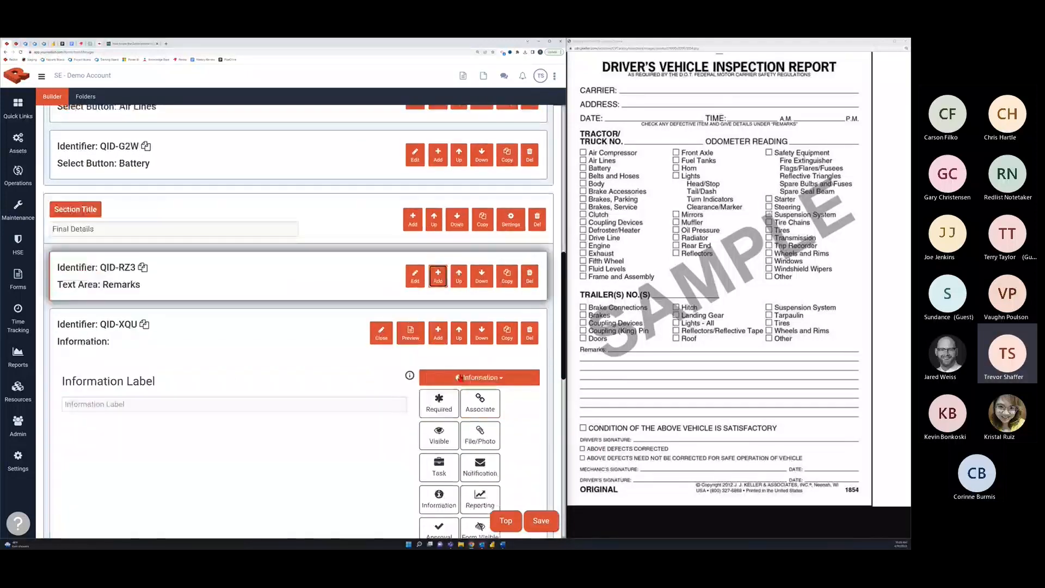
pyautogui.click(460, 377)
pyautogui.scroll(-2, 456, 419)
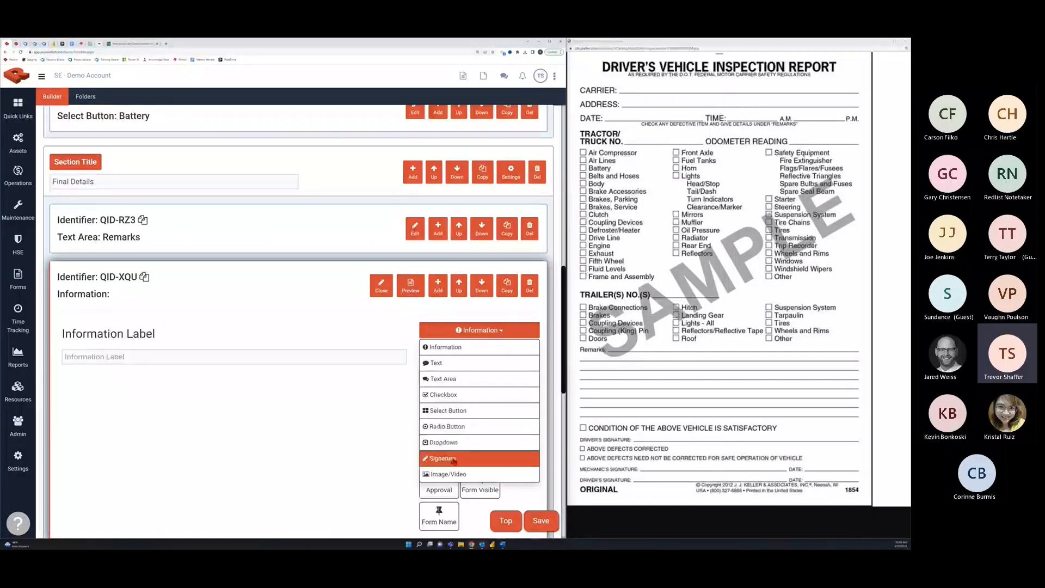
pyautogui.click(454, 459)
pyautogui.click(133, 353)
pyautogui.write('Driver SIg')
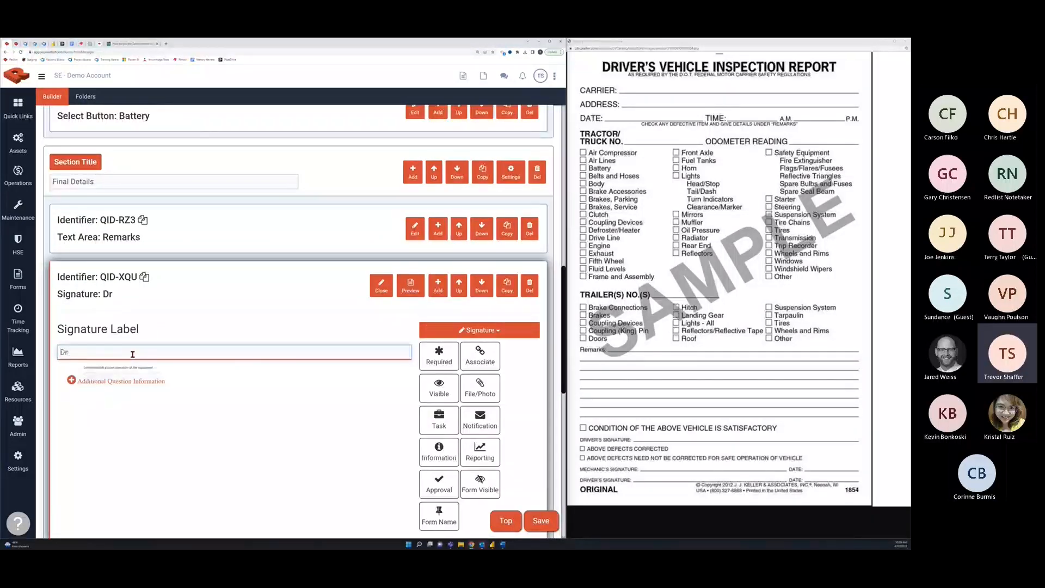
pyautogui.press('BackSpace')
pyautogui.press('BackSpace')
pyautogui.write('iver Si')
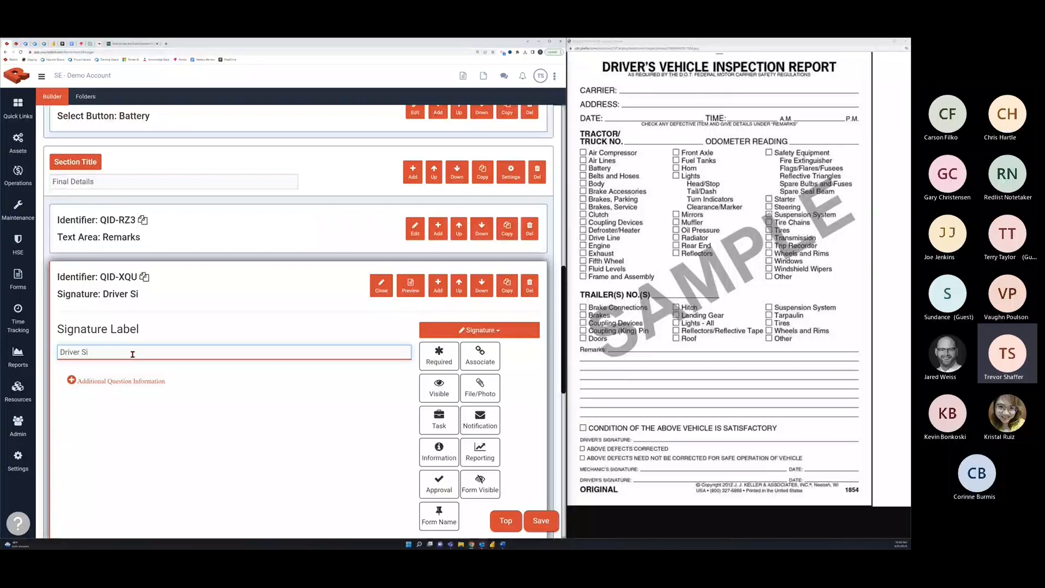
pyautogui.write('gnature')
pyautogui.click(389, 288)
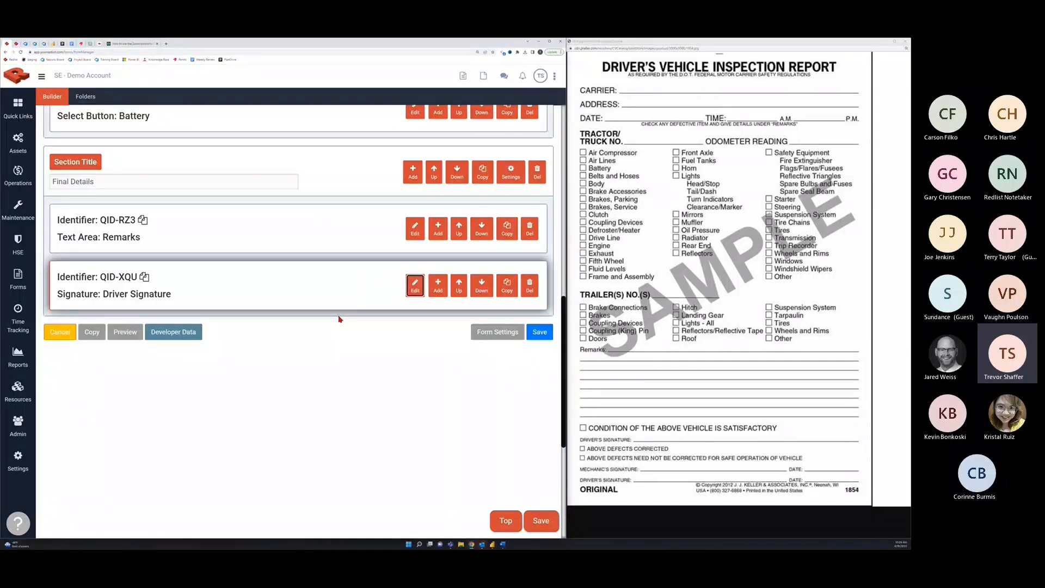
# Preview the form, choose the 300-1-Semi Truck as Truck No. and set the odometer reading to 28500
pyautogui.click(126, 332)
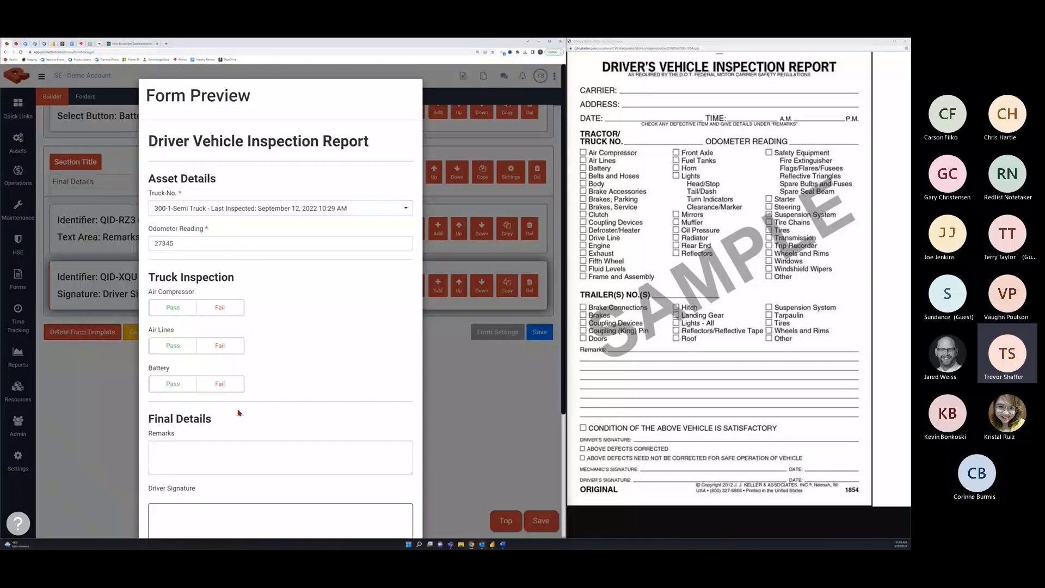
pyautogui.click(252, 212)
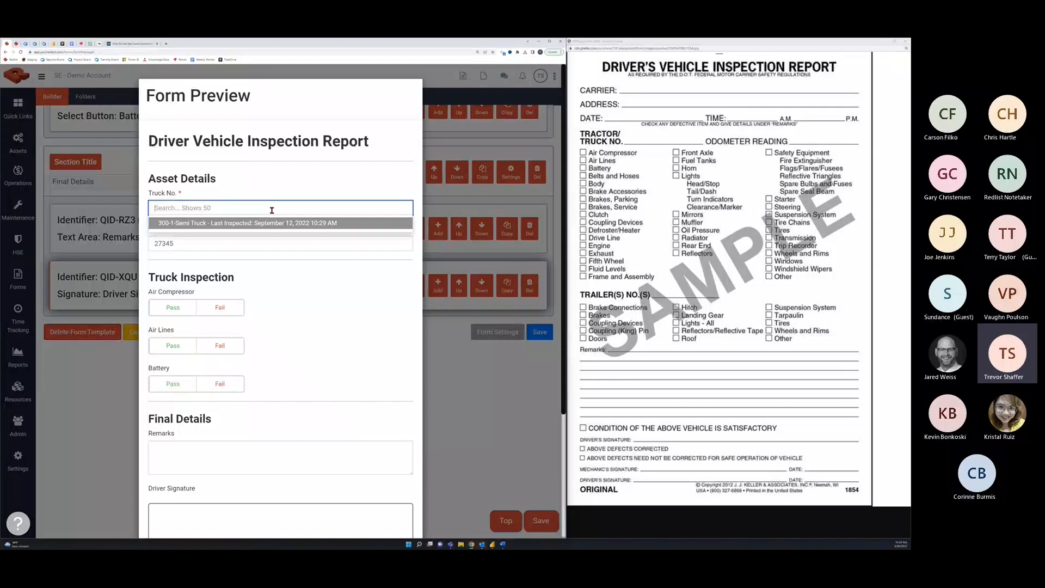
pyautogui.click(212, 223)
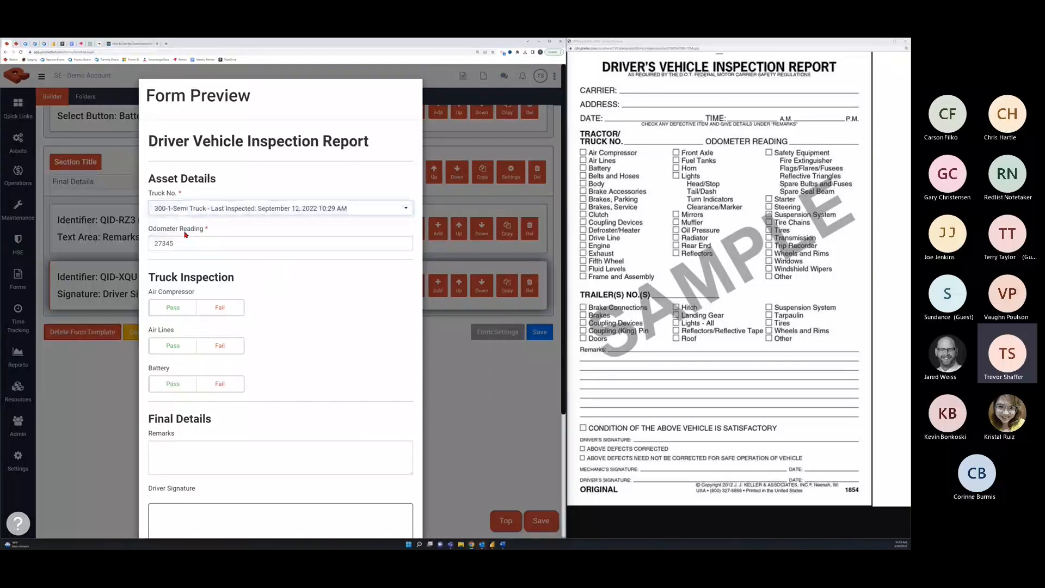
pyautogui.moveTo(177, 244); pyautogui.dragTo(148, 244)
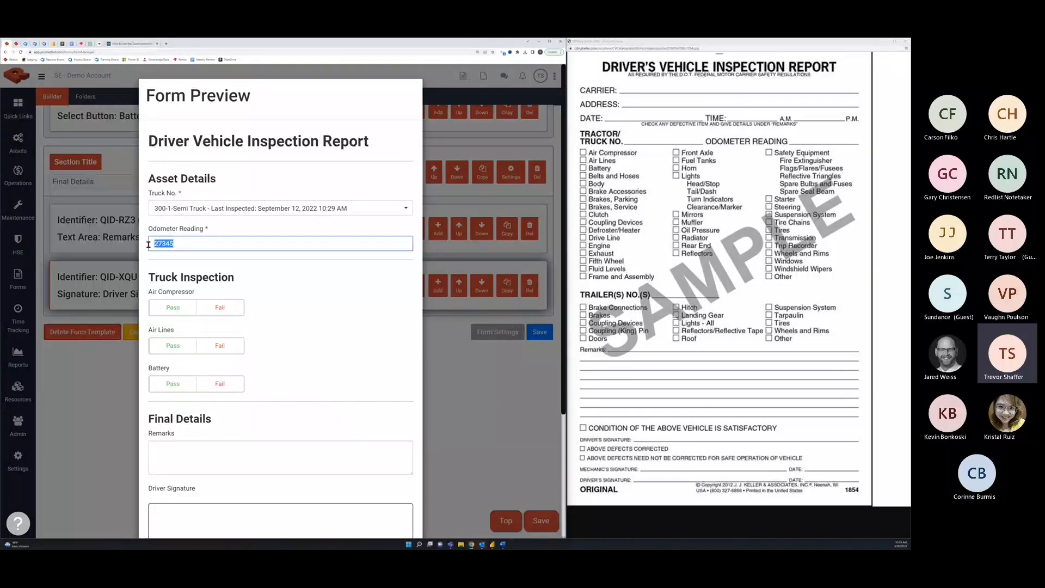
pyautogui.write('28500')
pyautogui.click(324, 296)
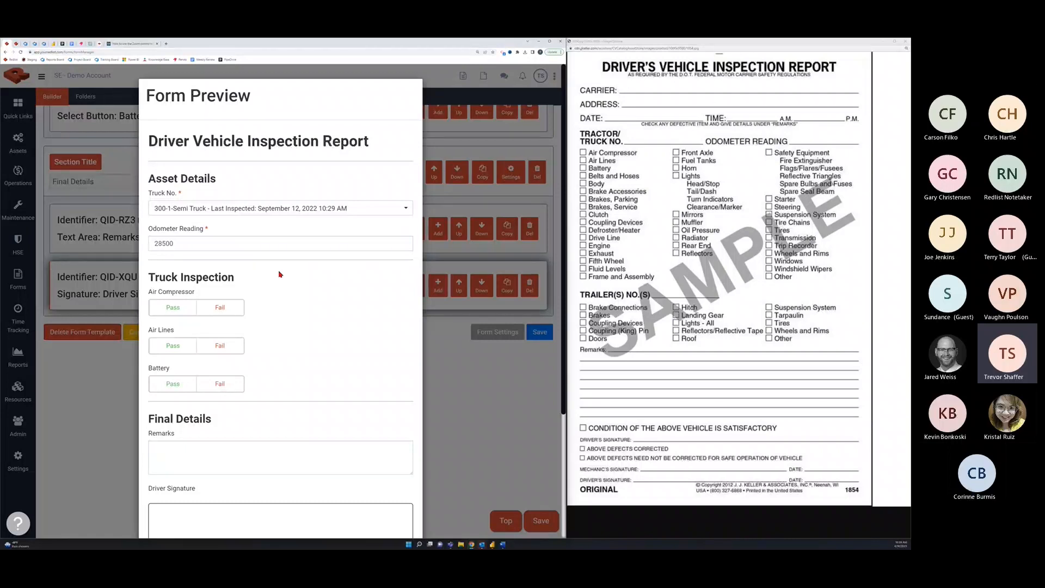
# Mark Air Compressor and Air Lines as Fail in the form preview to test their follow-up fields
pyautogui.scroll(-1, 286, 270)
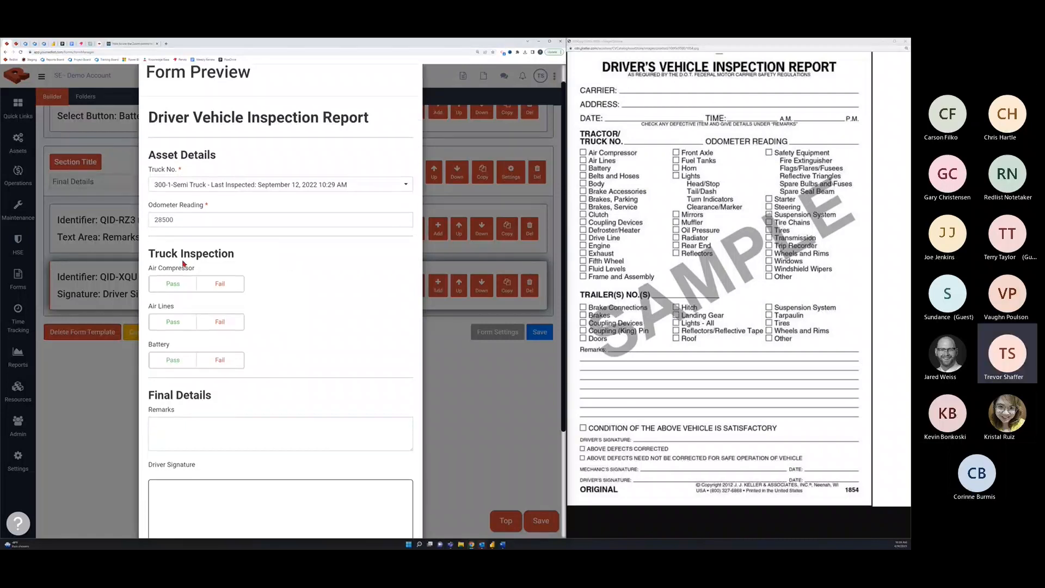
pyautogui.click(184, 282)
pyautogui.click(220, 284)
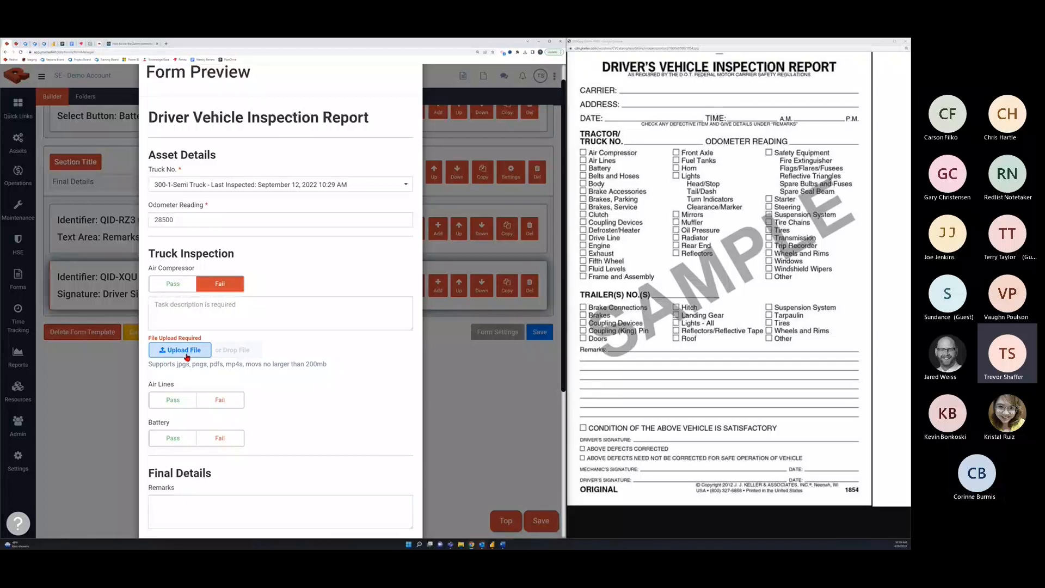
pyautogui.scroll(-1, 218, 376)
pyautogui.click(220, 375)
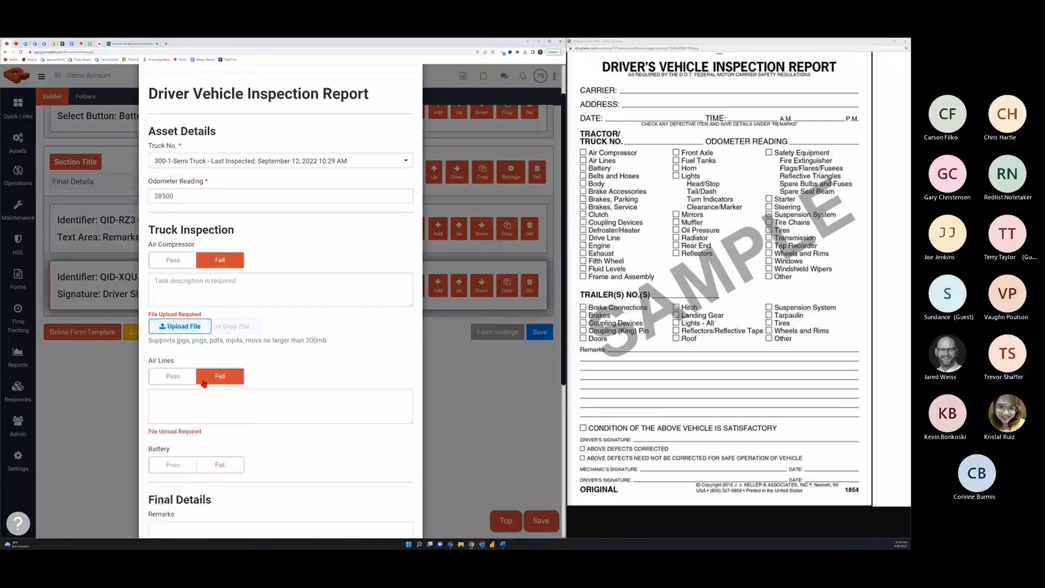
# Draw and sign a test driver signature in the preview, and cancel the preview without submitting
pyautogui.scroll(-1, 250, 384)
pyautogui.scroll(-3, 271, 393)
pyautogui.moveTo(169, 471)
pyautogui.mouseDown()
pyautogui.moveTo(203, 460)
pyautogui.moveTo(345, 485)
pyautogui.mouseUp()
pyautogui.scroll(-2, 343, 427)
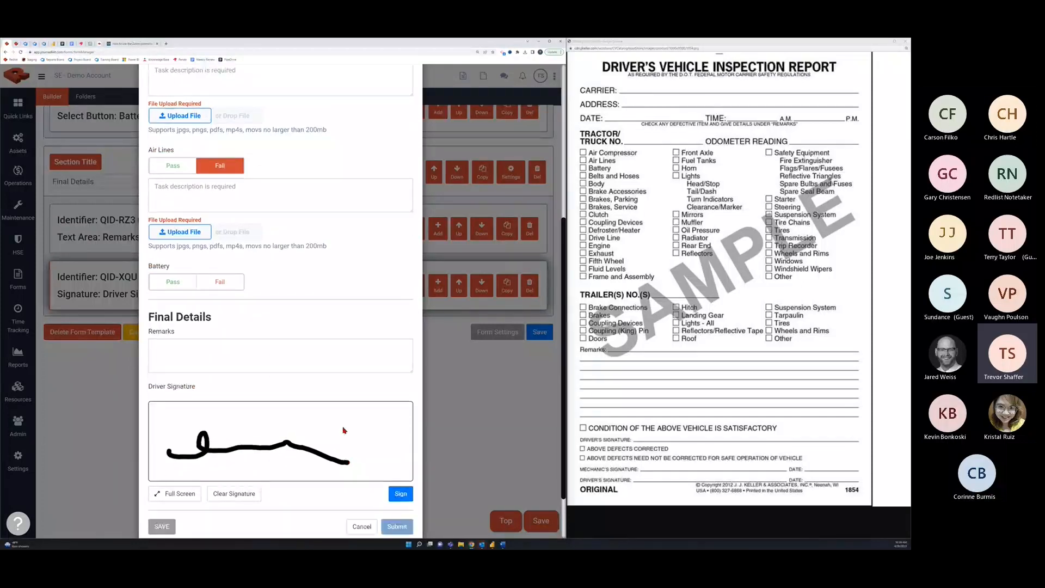
pyautogui.click(401, 429)
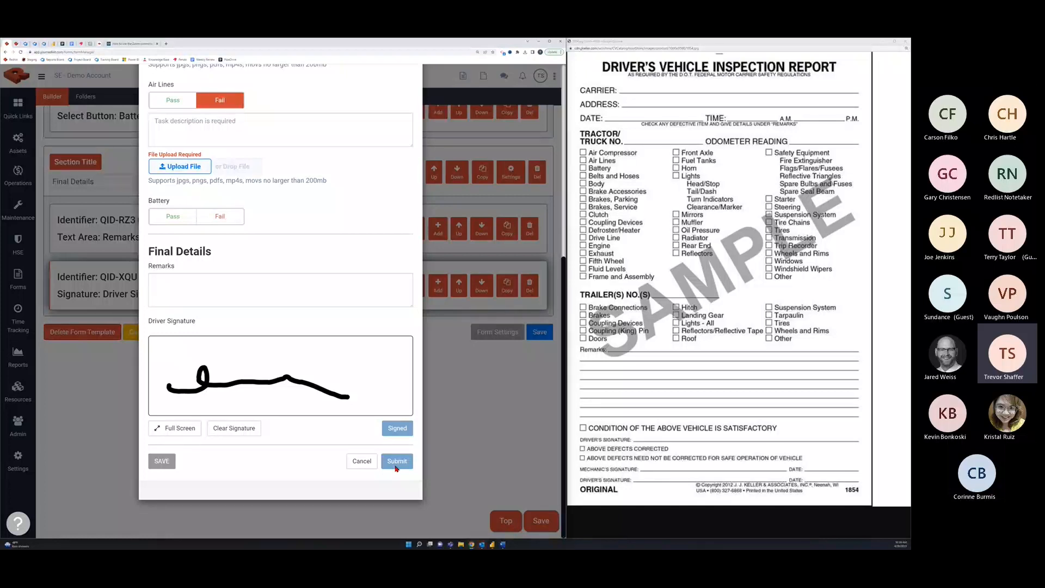
pyautogui.click(361, 461)
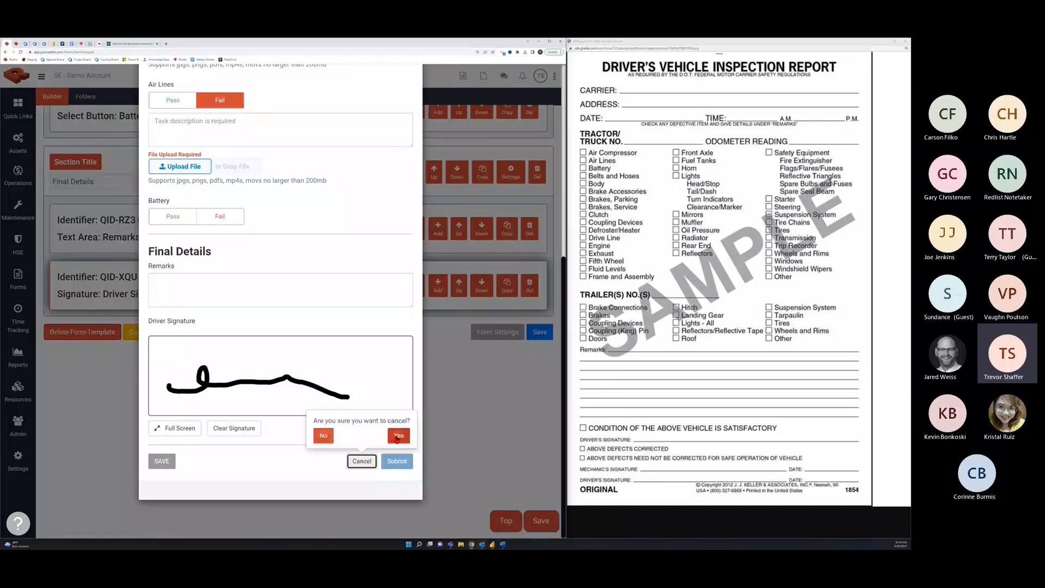
pyautogui.click(398, 436)
# Add the Operator role to user role access in the form settings, and close the settings without saving
pyautogui.scroll(3, 396, 437)
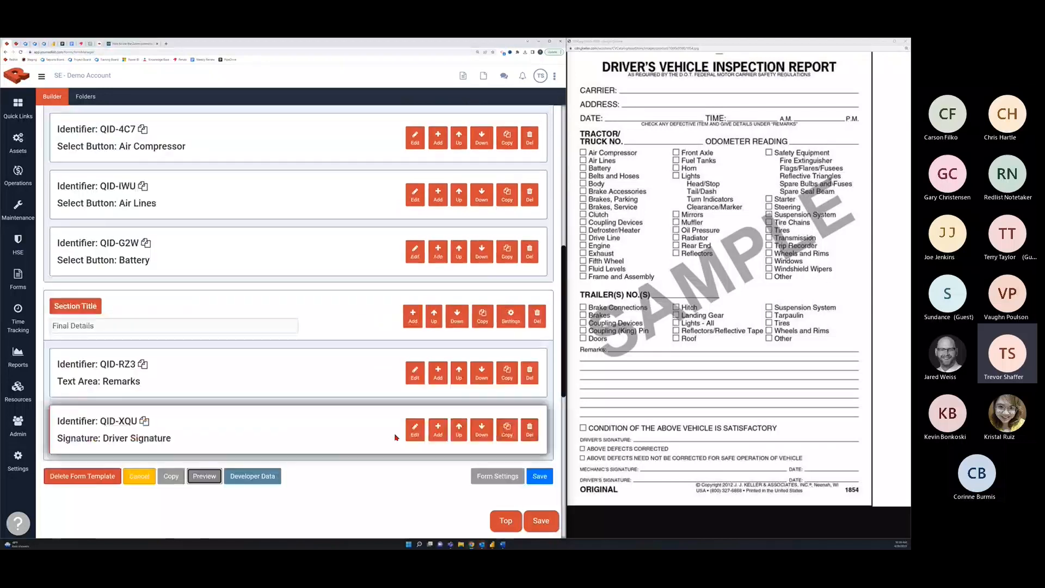
pyautogui.scroll(6, 396, 435)
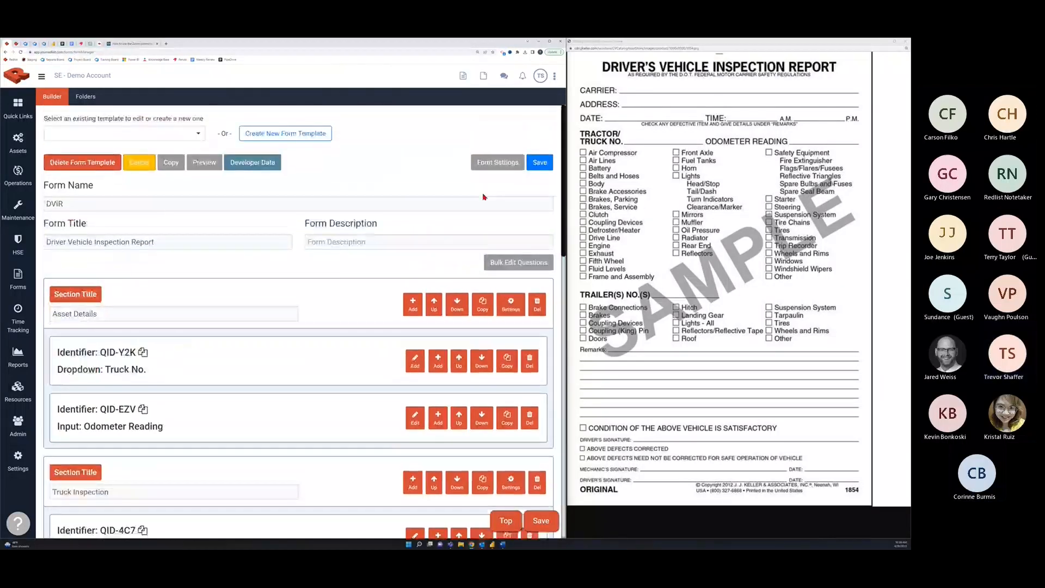
pyautogui.click(483, 165)
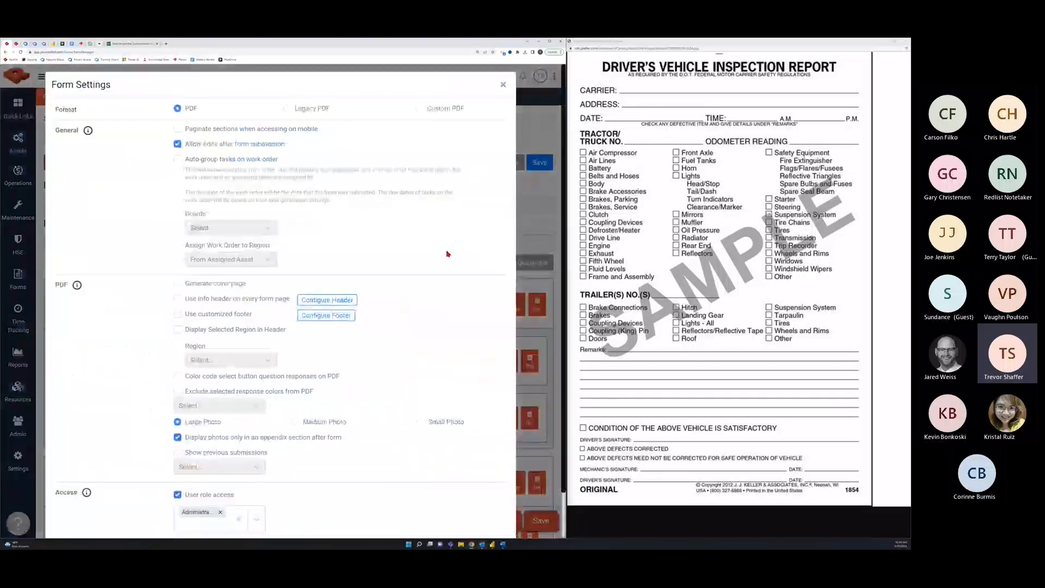
pyautogui.scroll(-1, 443, 260)
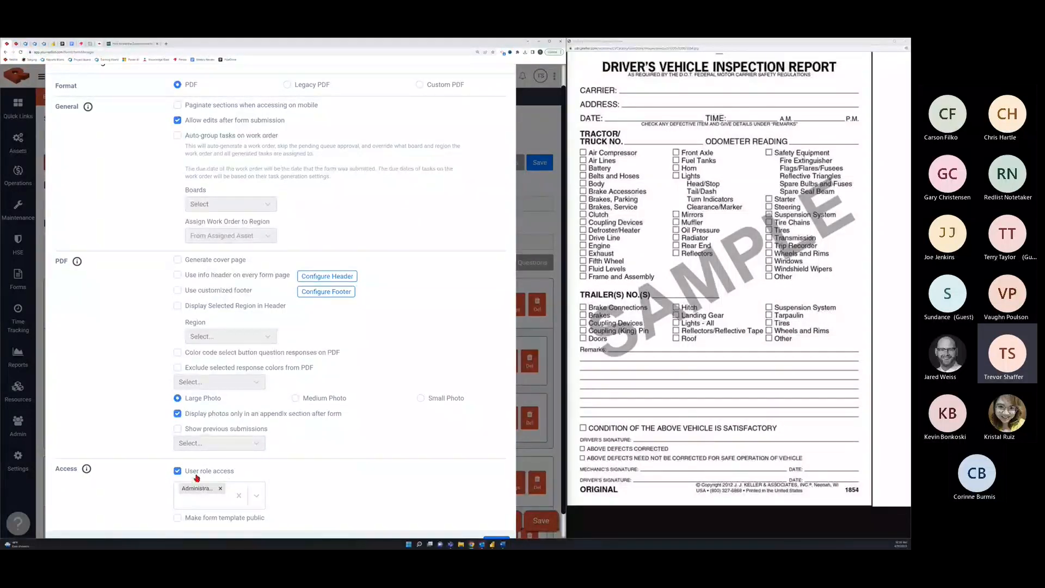
pyautogui.click(256, 496)
pyautogui.scroll(-3, 316, 433)
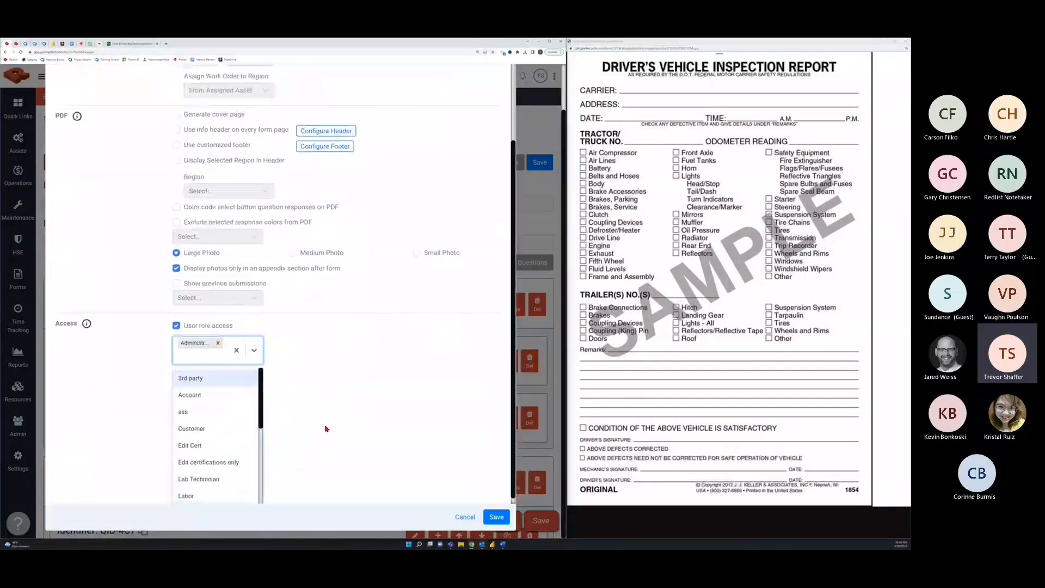
pyautogui.scroll(-2, 227, 458)
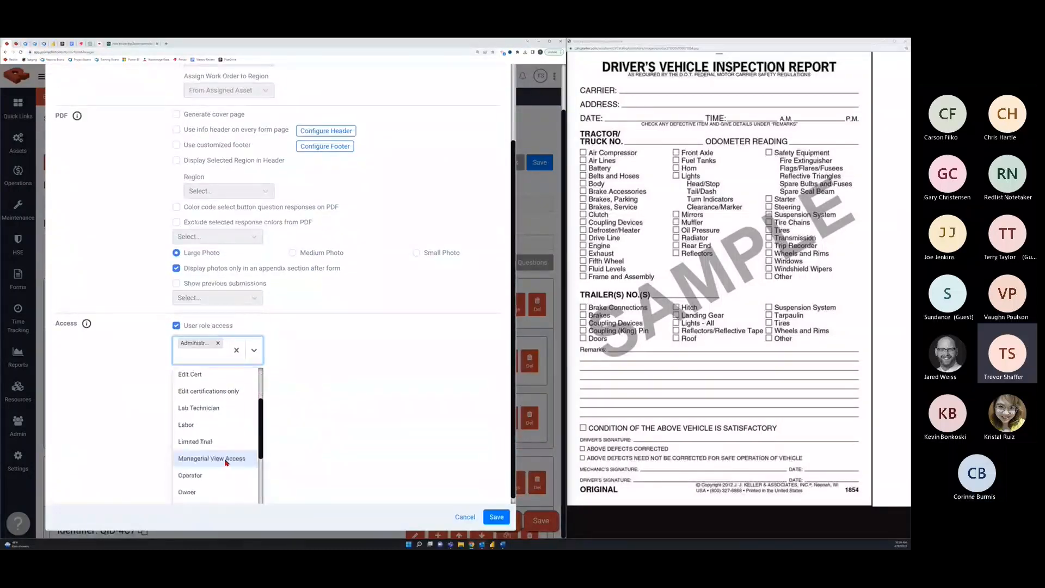
pyautogui.click(226, 475)
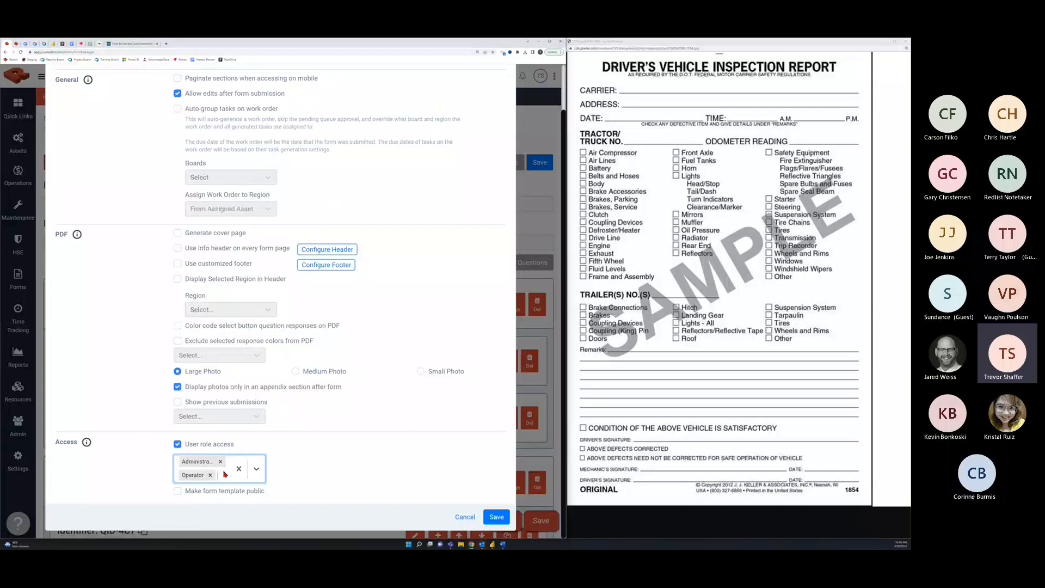
pyautogui.click(471, 519)
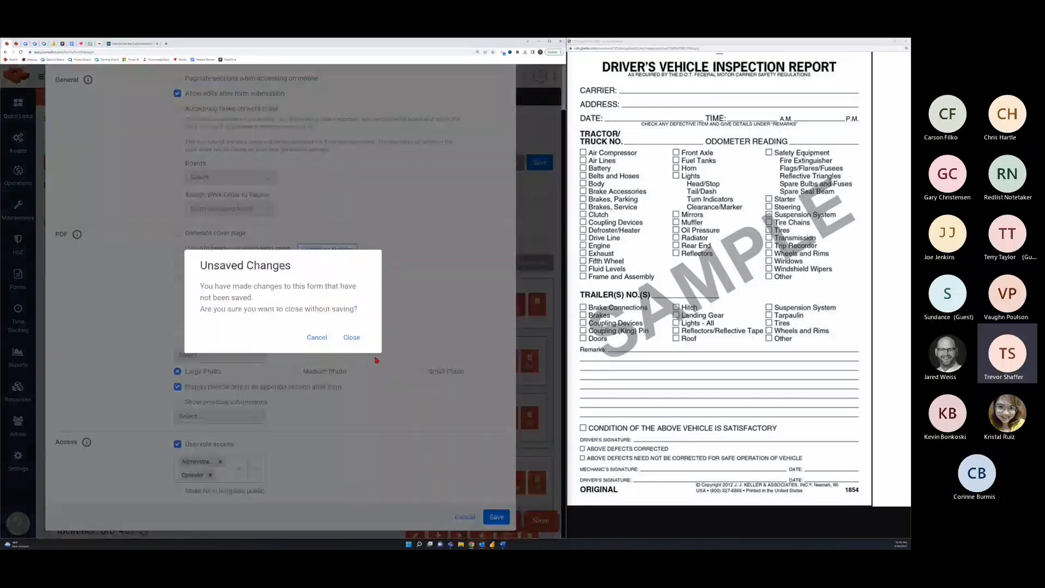
pyautogui.click(352, 338)
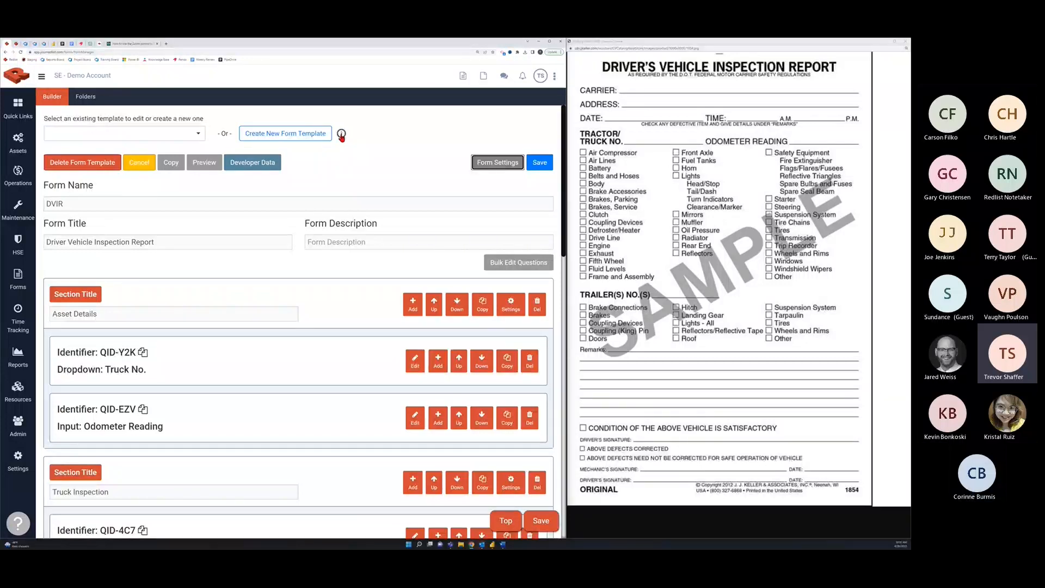
# Read the Creating Forms help article linked beside the new-template option, and close the article and its help pop-up
pyautogui.click(341, 134)
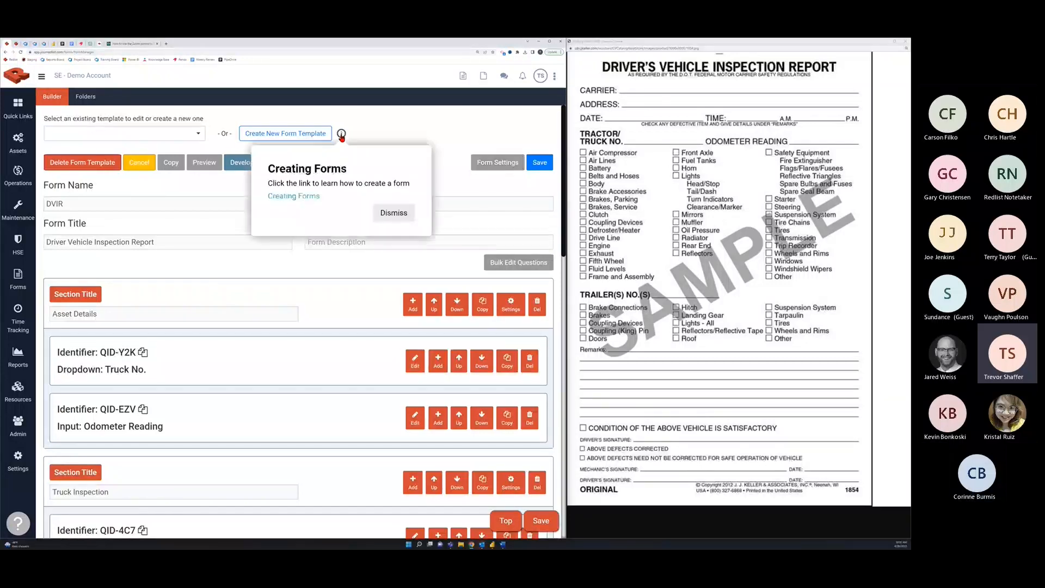
pyautogui.click(288, 198)
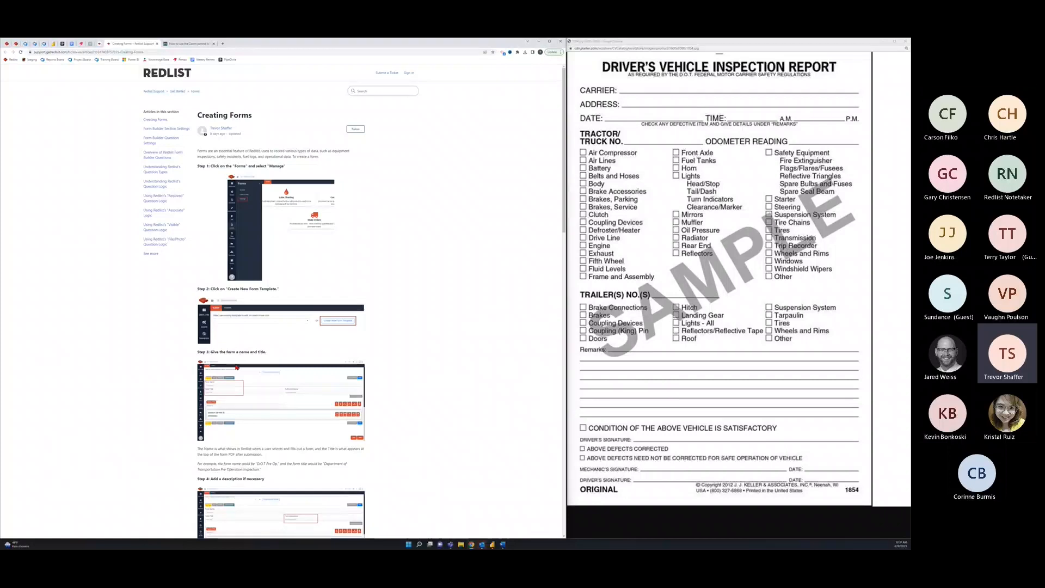
pyautogui.scroll(-2, 237, 367)
pyautogui.scroll(2, 236, 369)
pyautogui.click(157, 44)
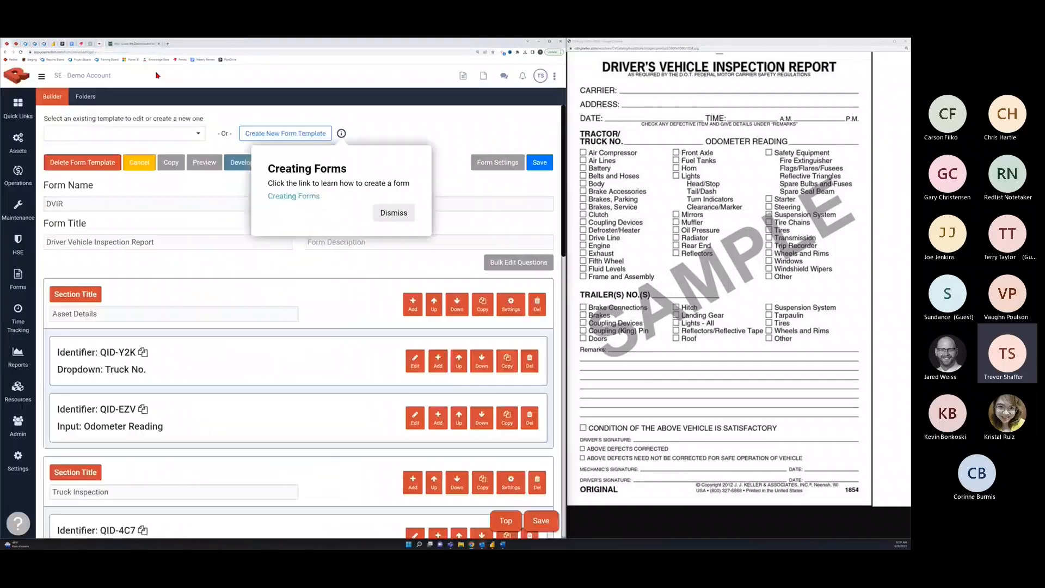
pyautogui.click(385, 213)
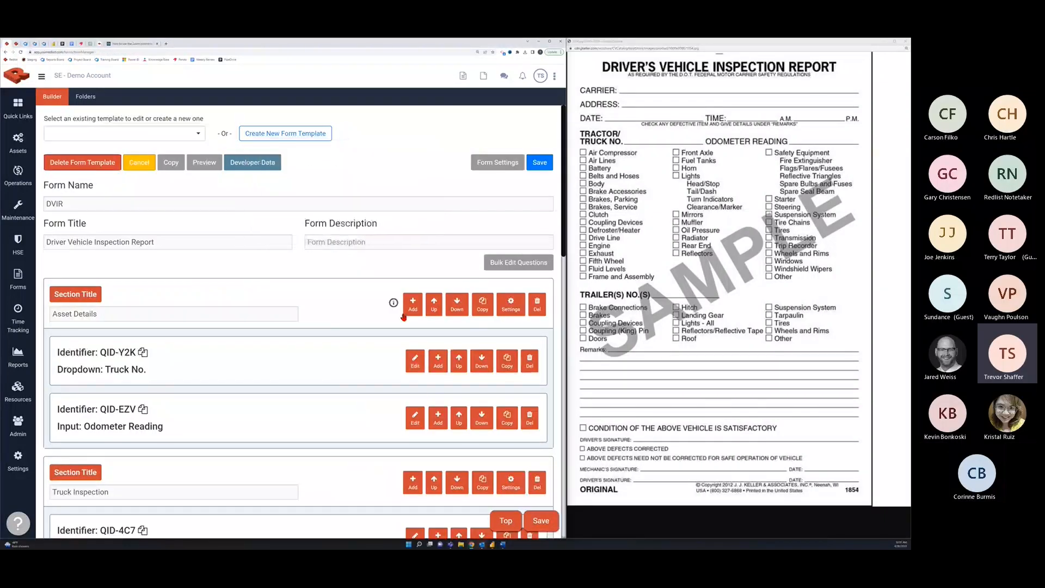
# Open the Truck No. question and consult the help on Task question logic and question types, cancelling the task setup
pyautogui.scroll(-1, 395, 303)
pyautogui.click(415, 326)
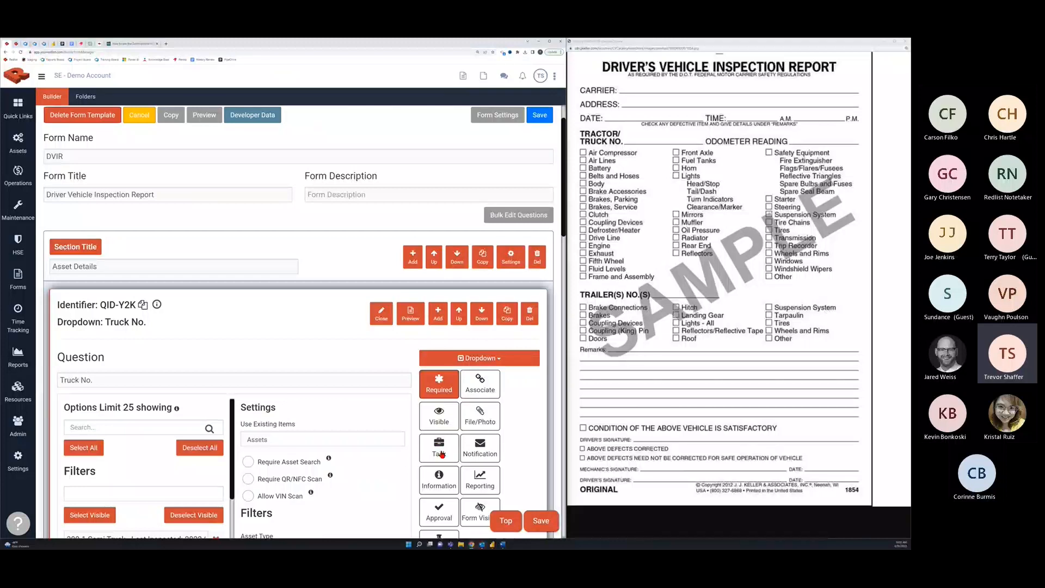
pyautogui.click(439, 450)
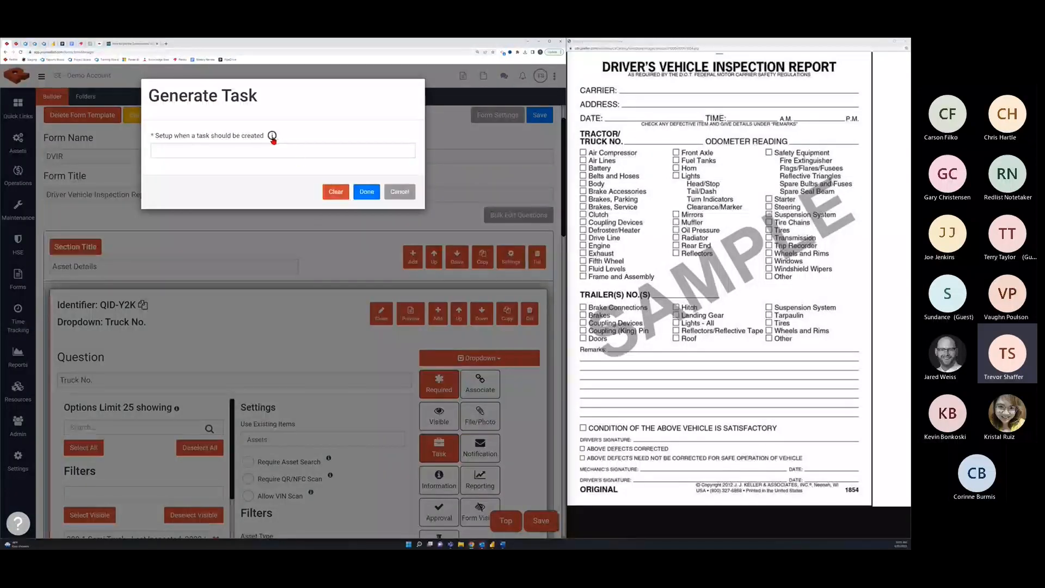
pyautogui.click(272, 136)
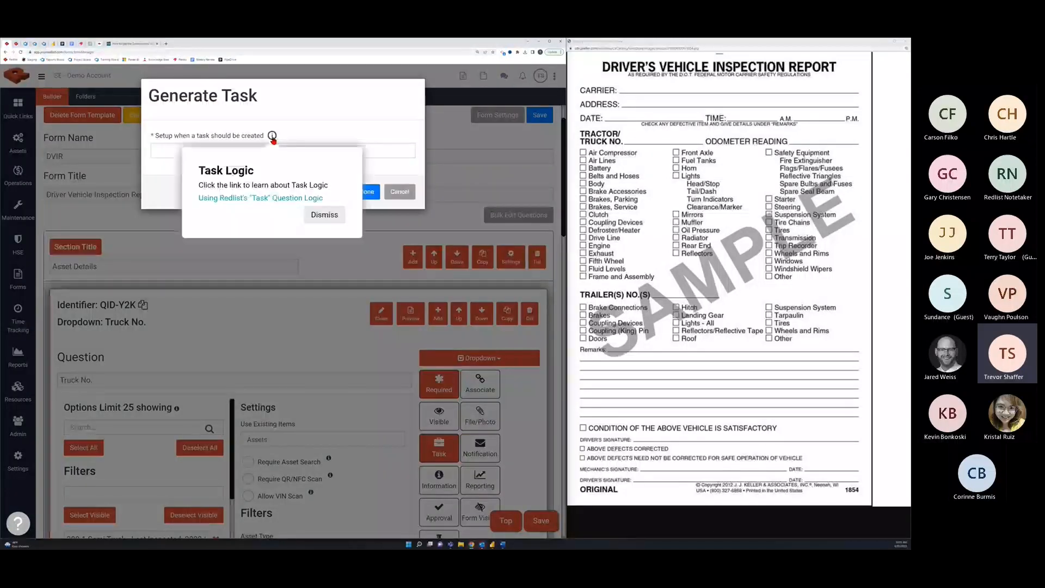
pyautogui.click(253, 200)
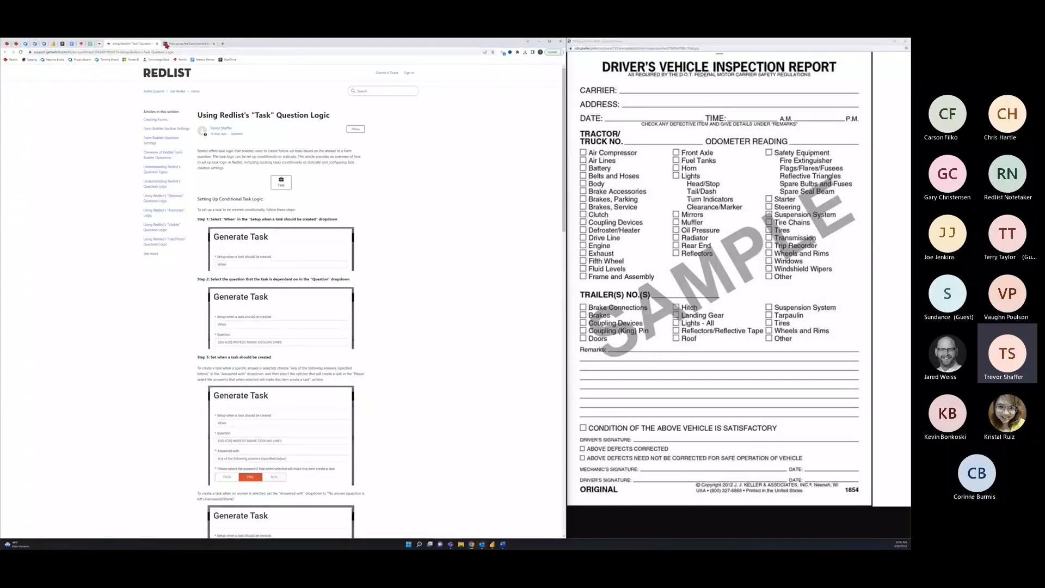
pyautogui.click(158, 43)
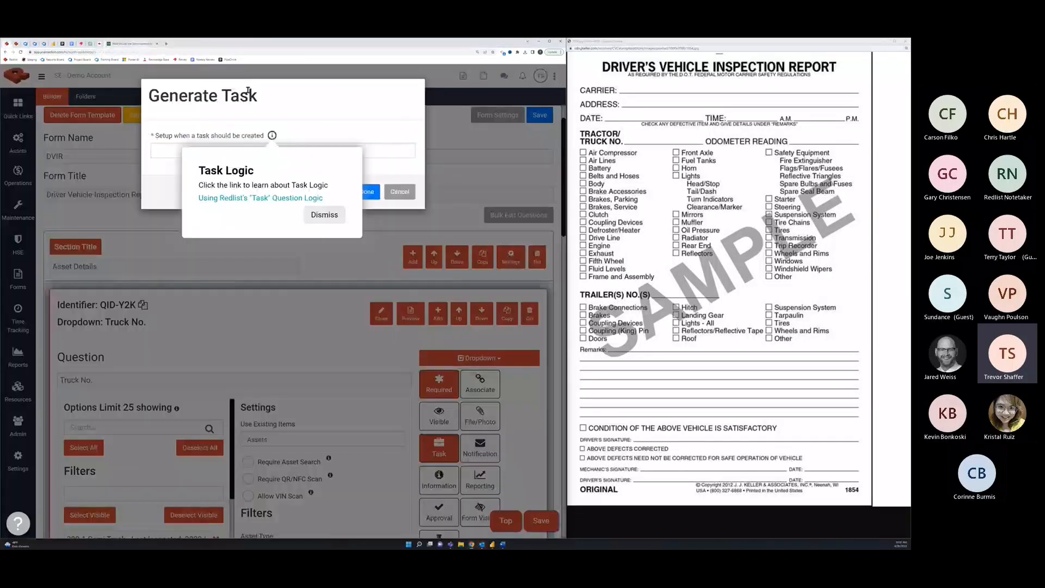
pyautogui.click(324, 214)
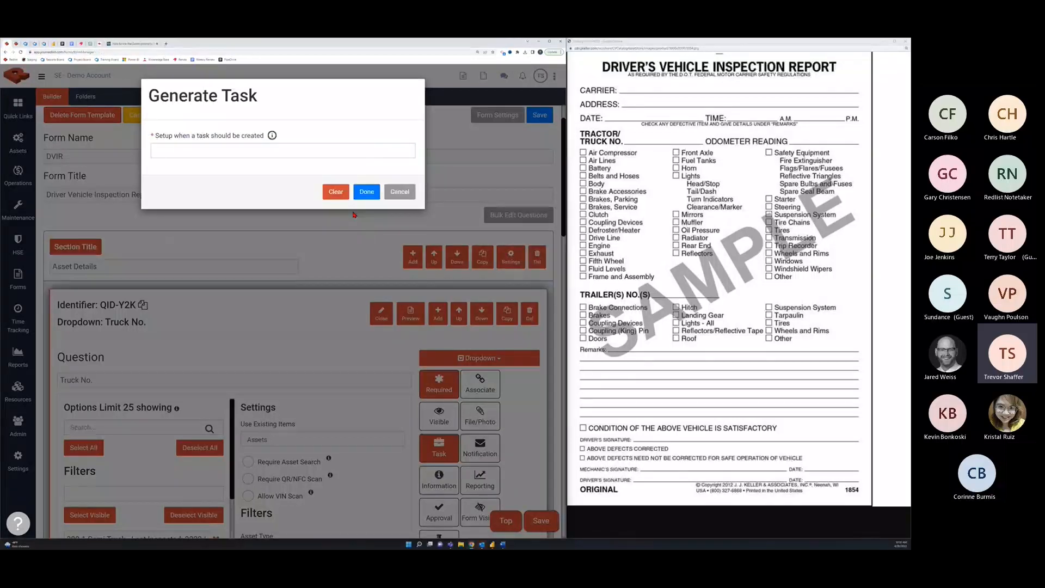
pyautogui.click(400, 193)
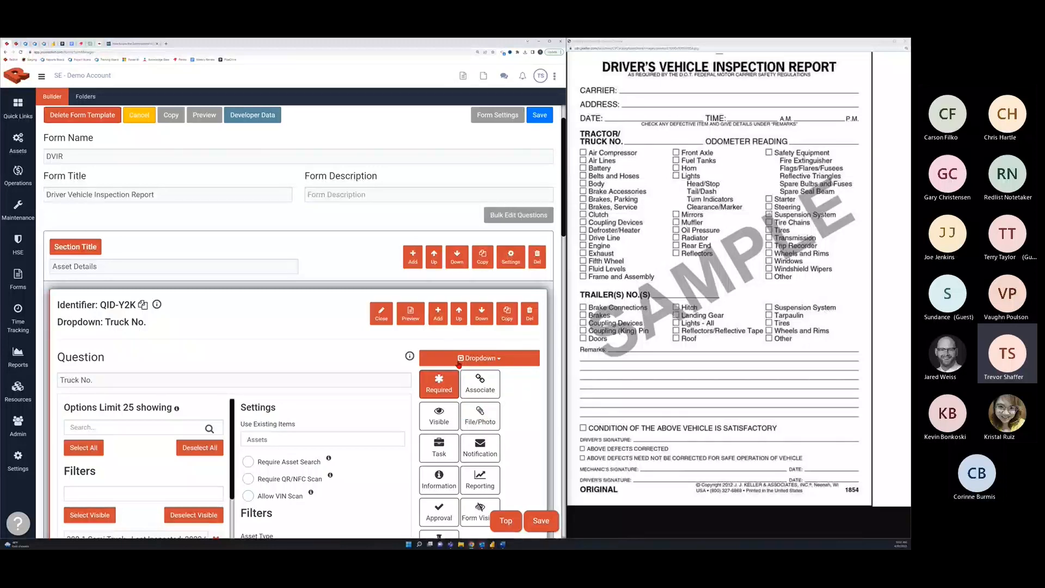
pyautogui.click(409, 356)
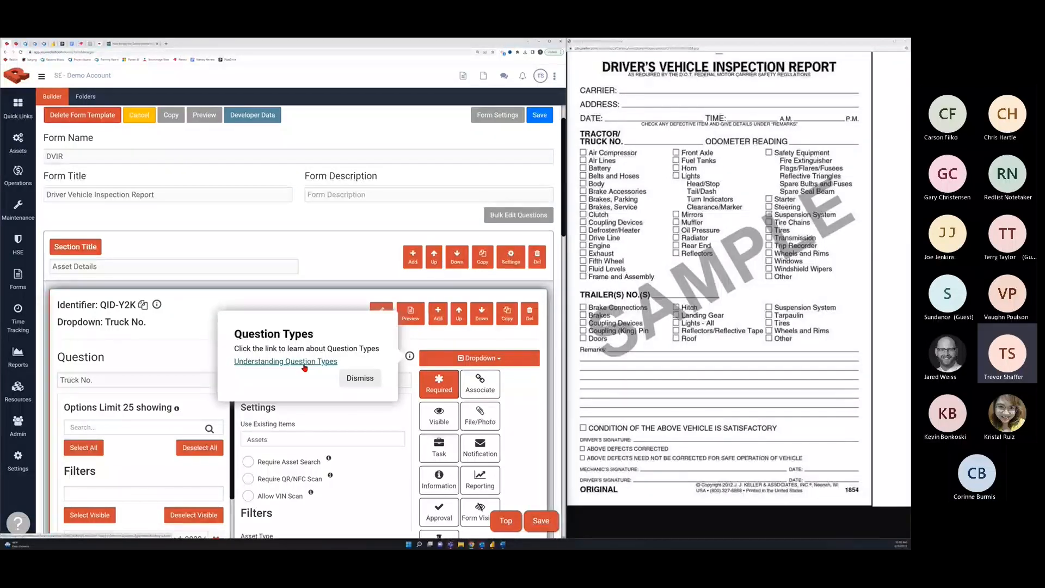
pyautogui.click(360, 378)
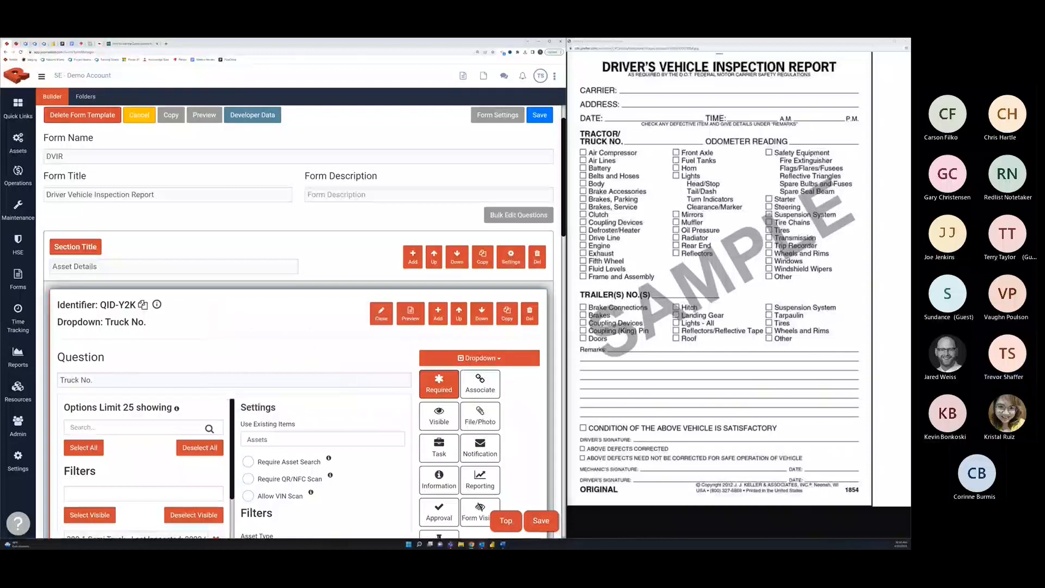